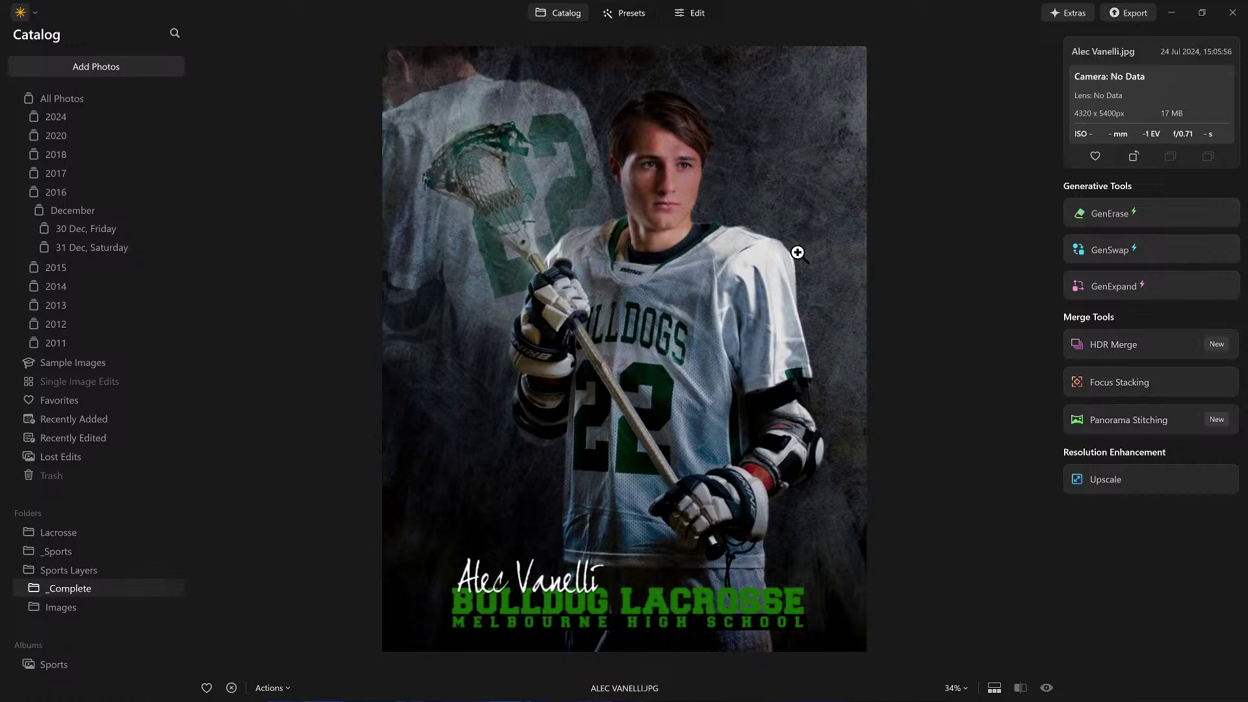
Step: Browse the finished poster and the magazine cover full-size
double_click(795, 250)
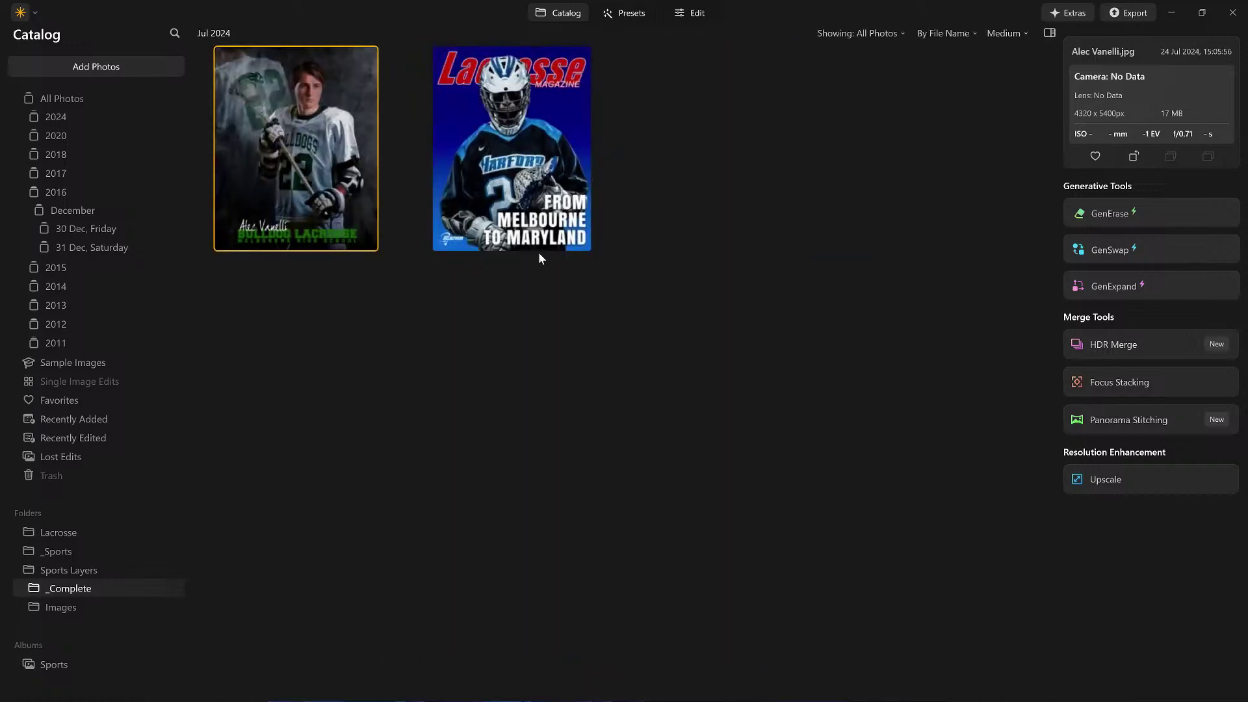
double_click(314, 130)
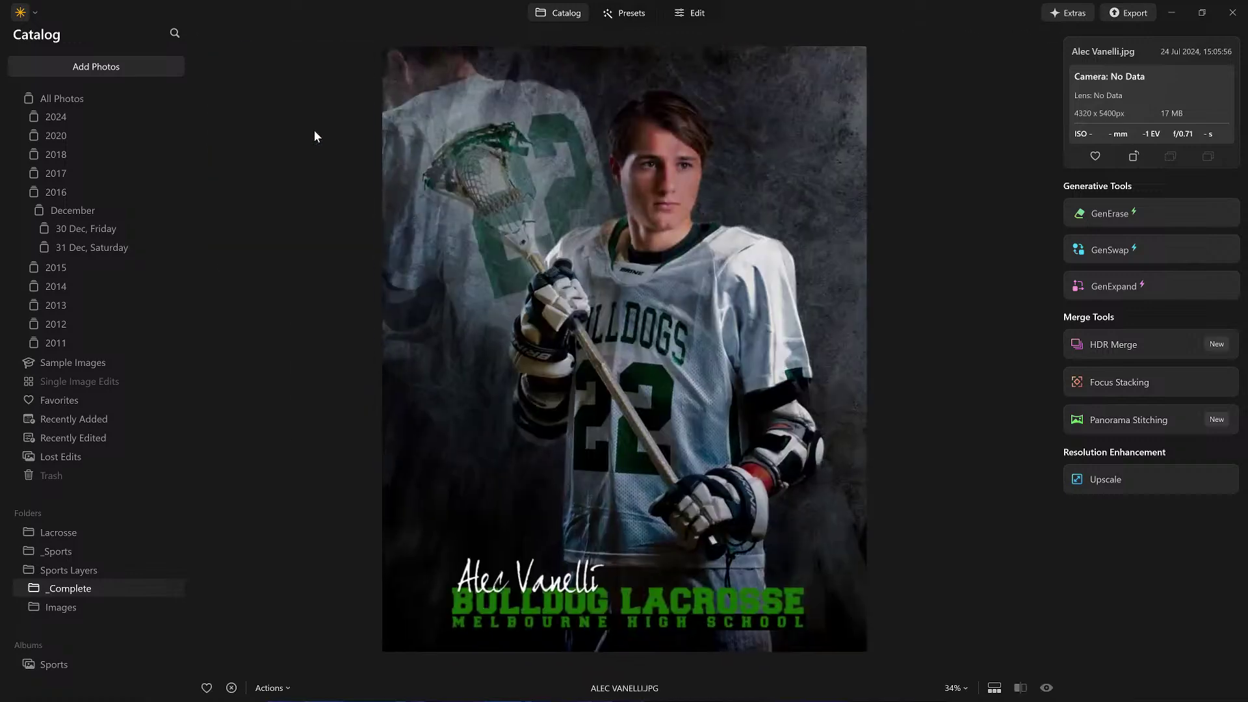
key("Right")
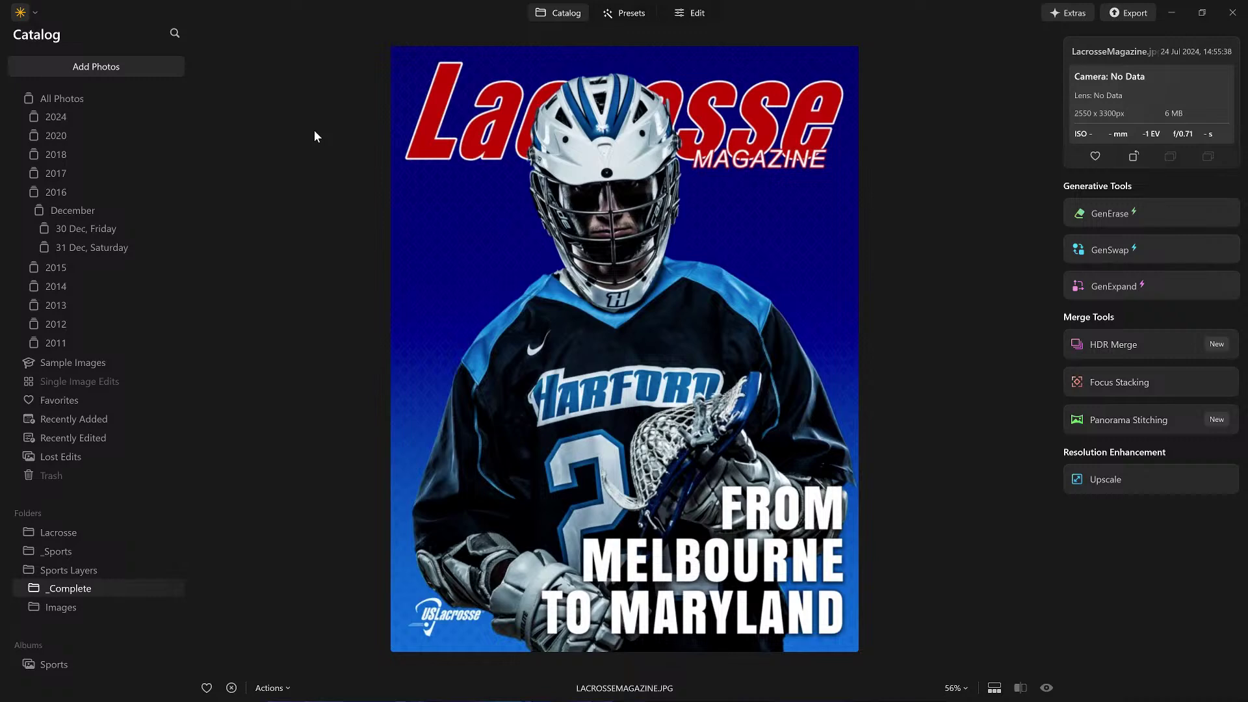
Step: Reset Background_gray in the Images folder to original and open it full-size
left_click(67, 609)
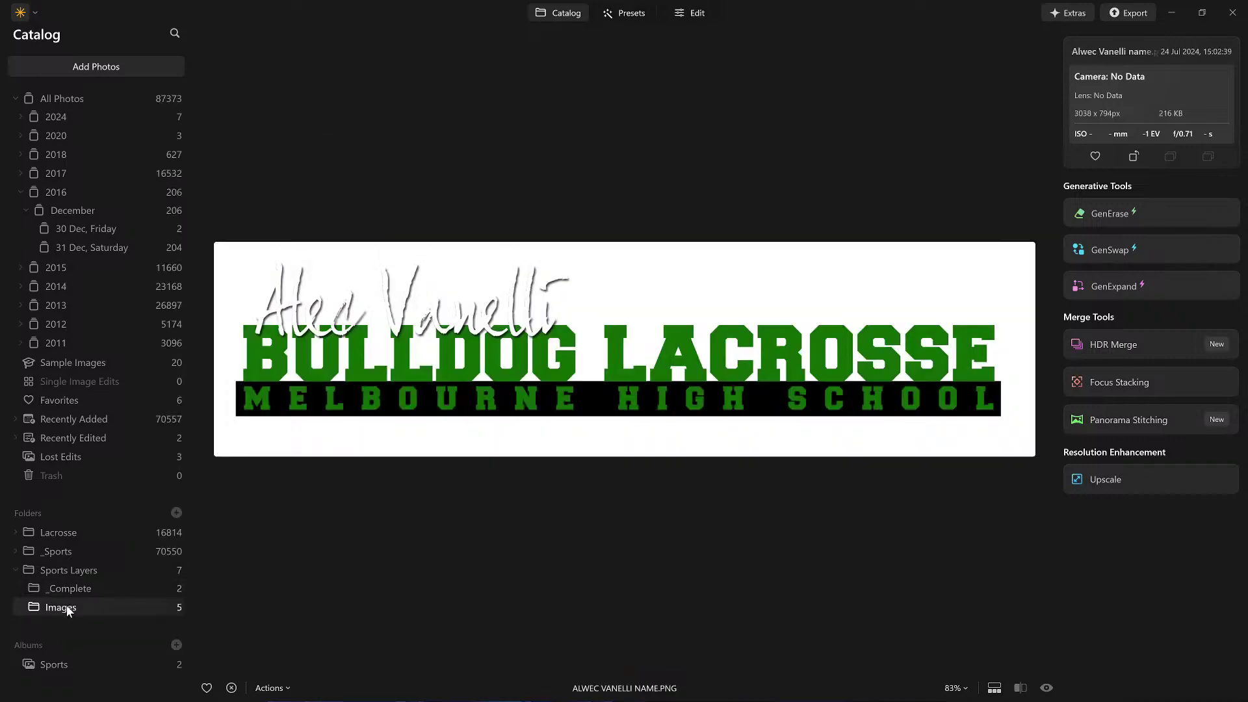
key("Escape")
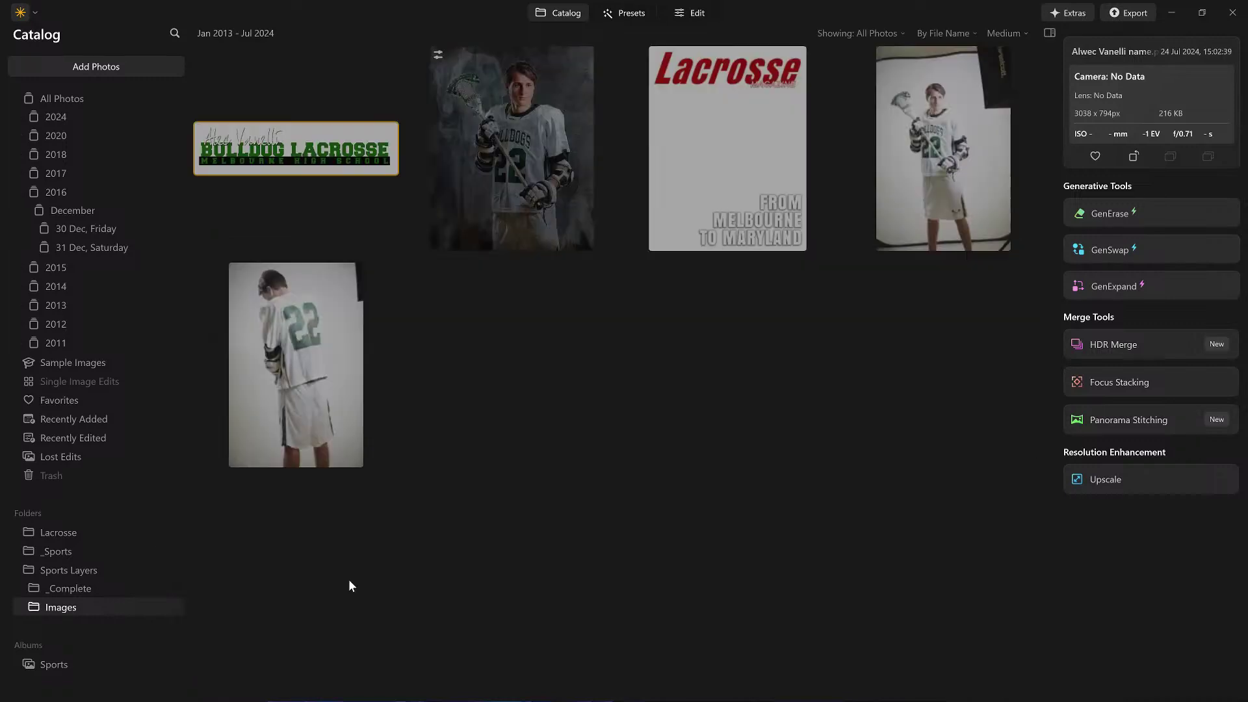
left_click(531, 147)
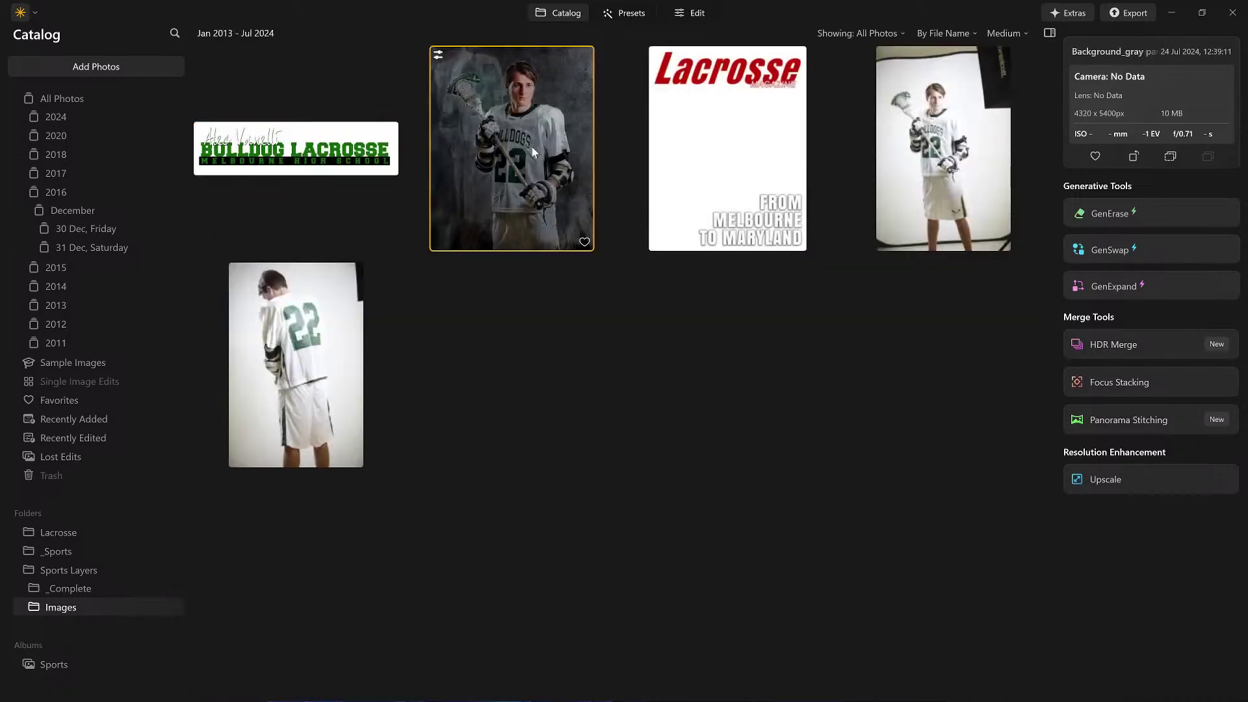
right_click(532, 147)
mouse_move(597, 235)
left_click(696, 313)
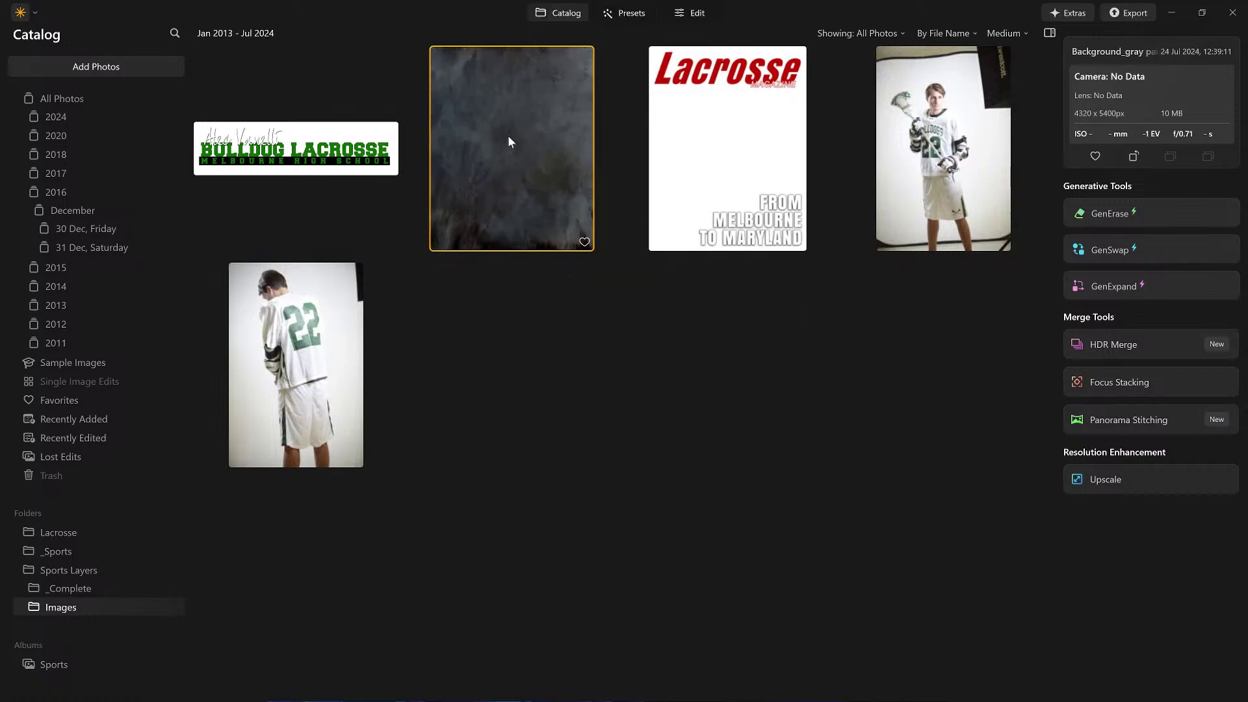
double_click(509, 137)
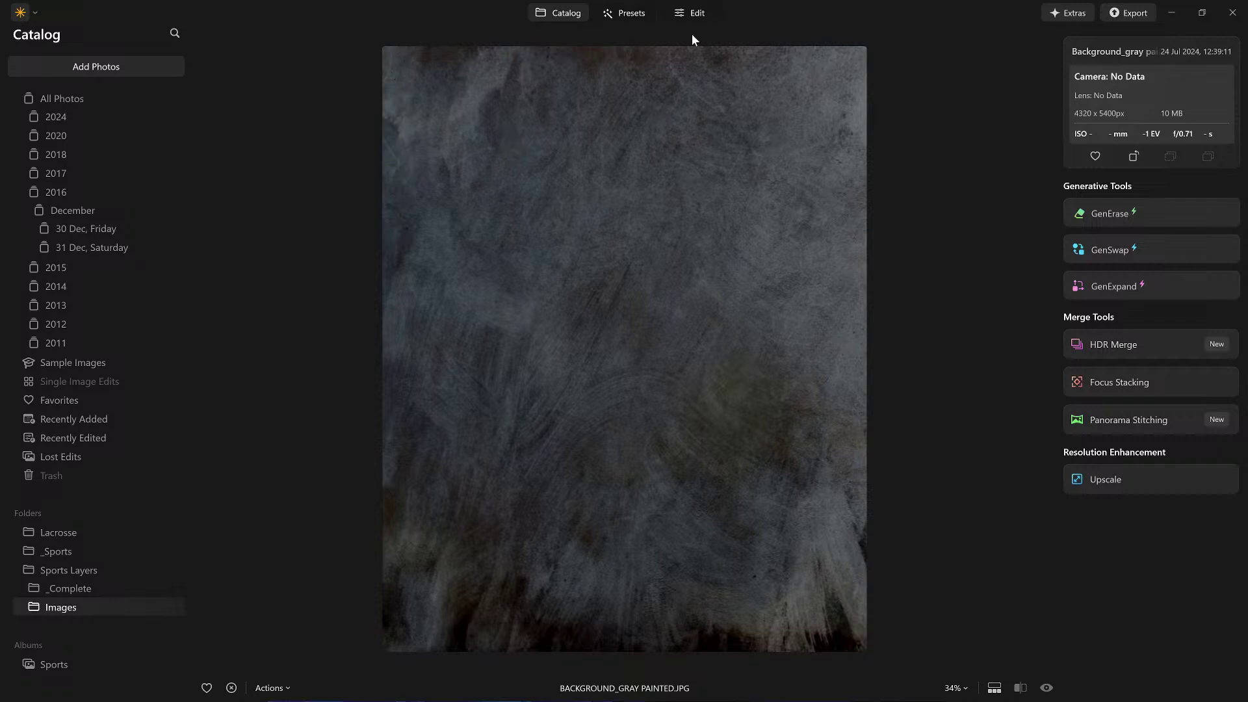
Step: Add the standing lacrosse player photo from My Images as a new layer on the gray background
left_click(688, 14)
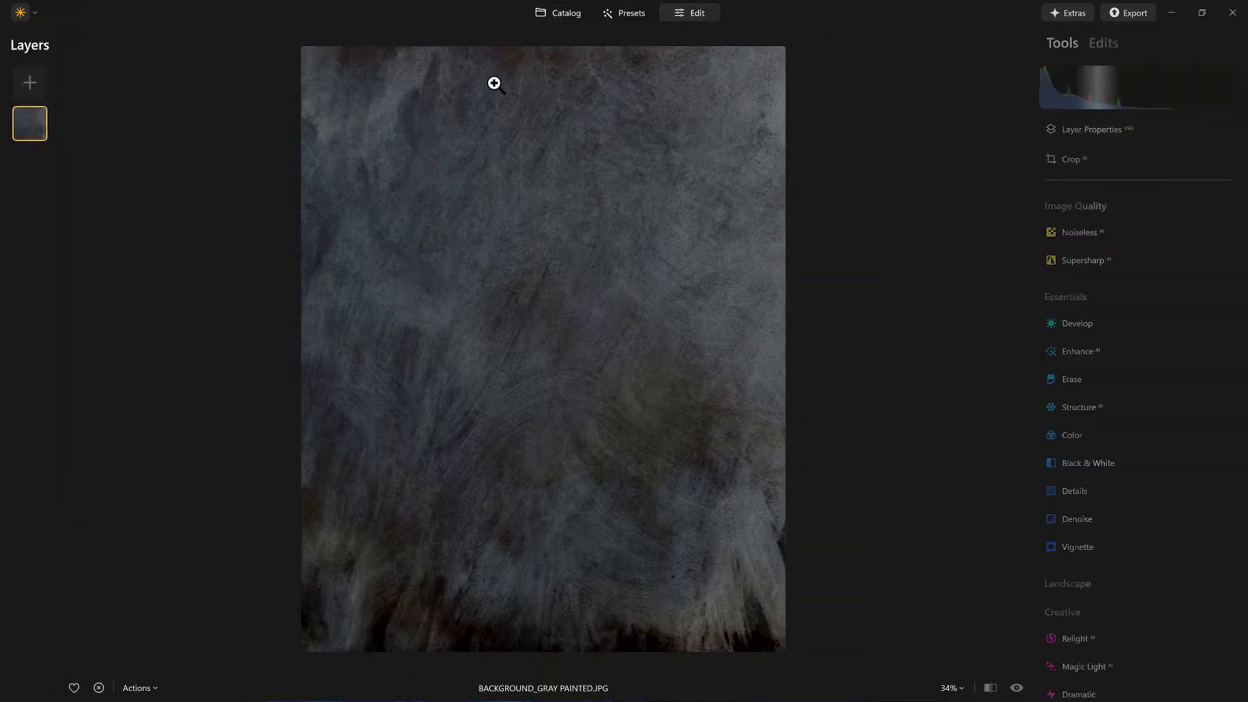
left_click(33, 81)
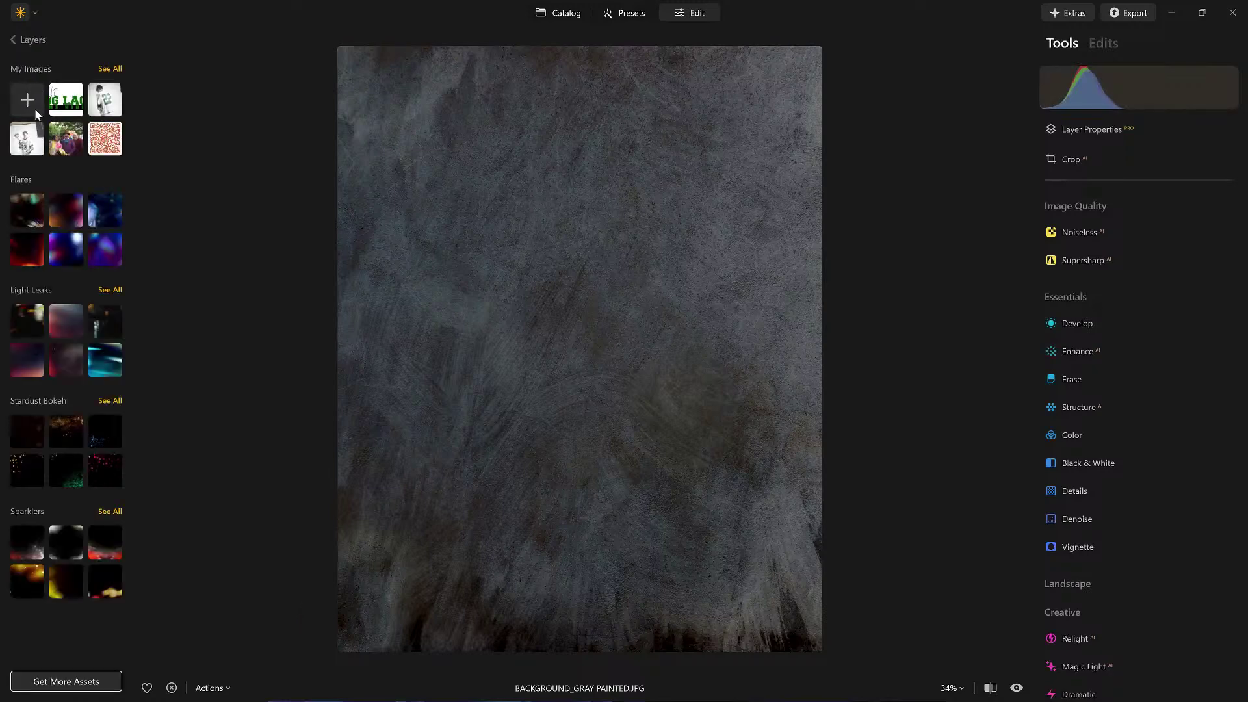
left_click(28, 143)
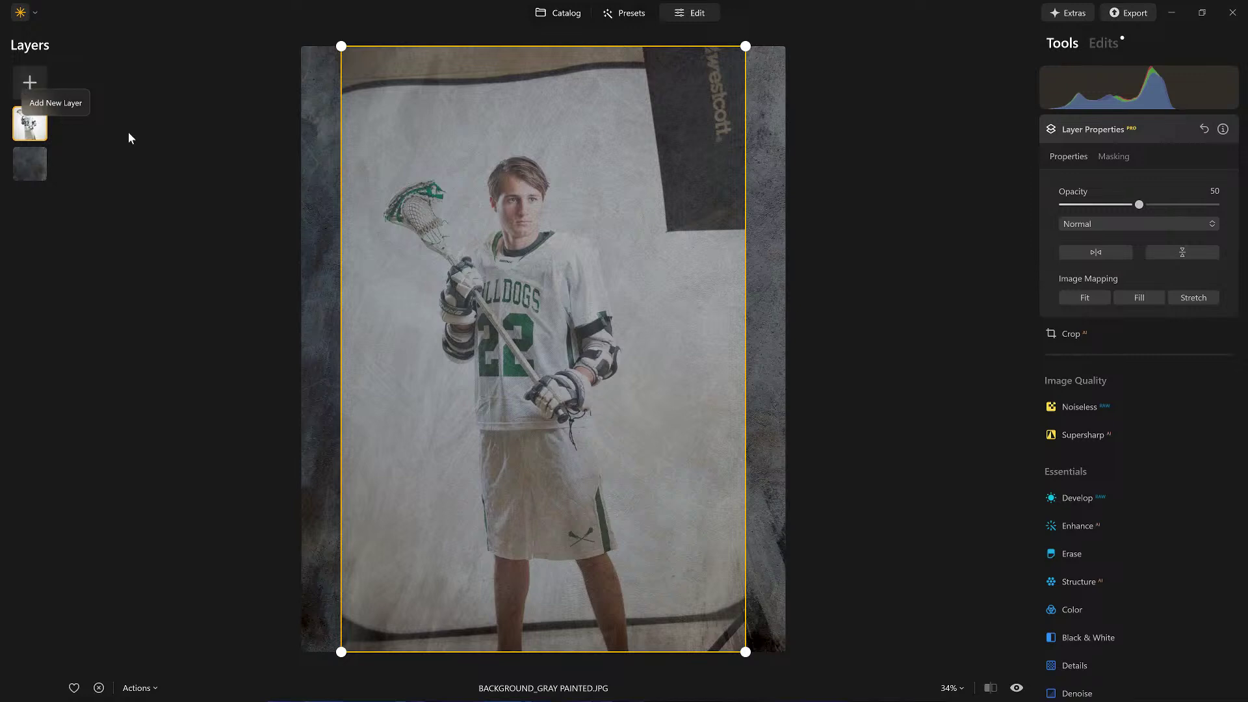
Step: Raise the player layer to 100 opacity, enlarge it, and shift it left and down
left_click_drag(1139, 205, 1215, 205)
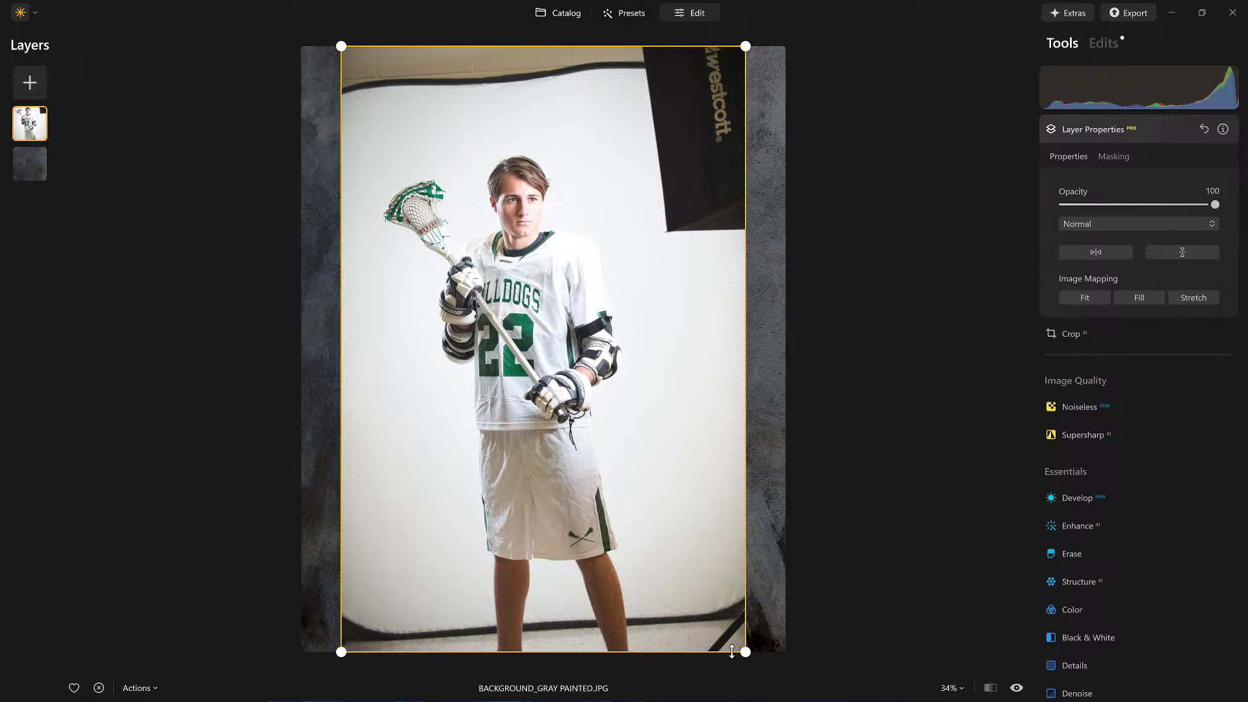
left_click_drag(742, 647, 804, 701)
left_click_drag(789, 47, 938, 6)
left_click_drag(657, 238, 636, 303)
key("ctrl+minus")
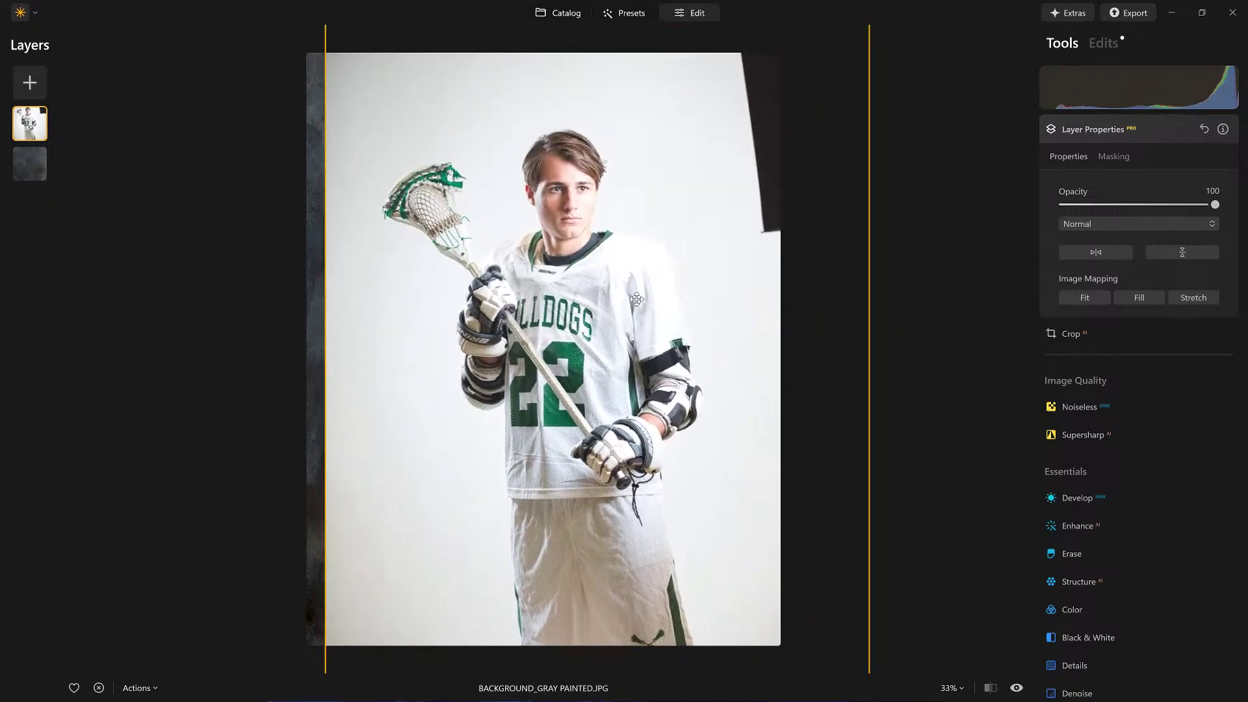
Step: Refine the player layer's size and position, tilting it slightly clockwise and moving it lower
left_click_drag(784, 77, 823, 26)
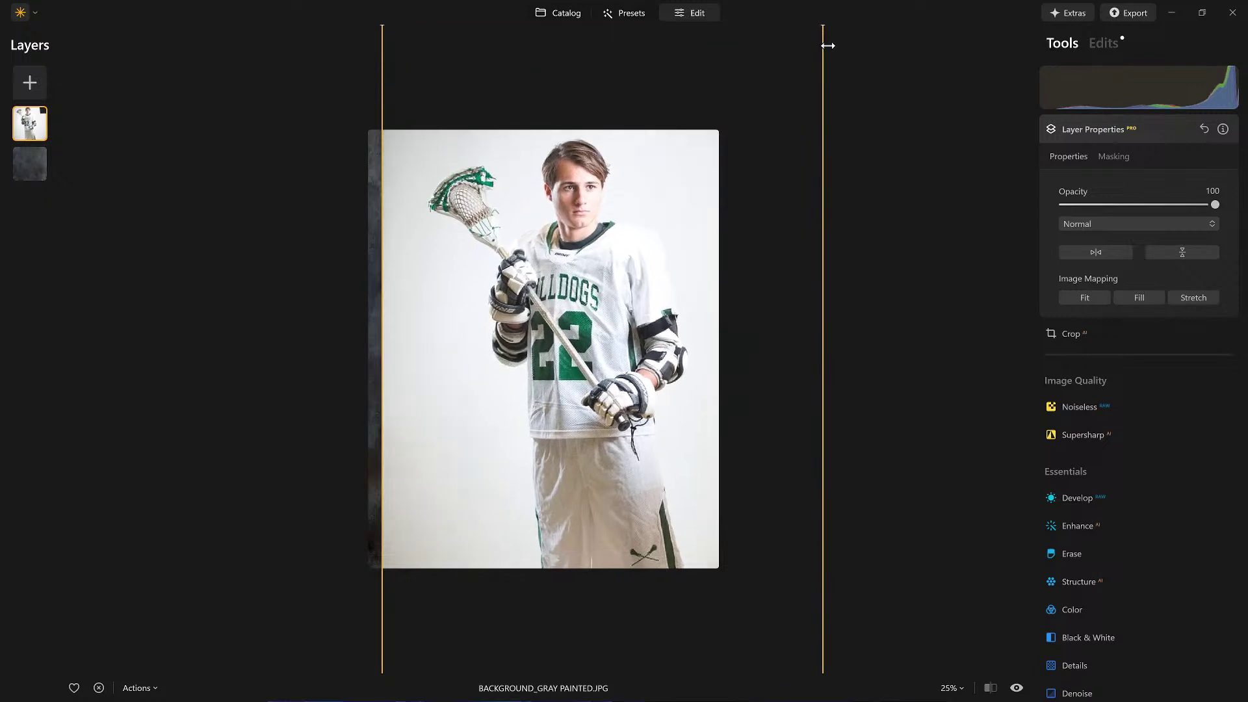
left_click_drag(623, 283, 607, 332)
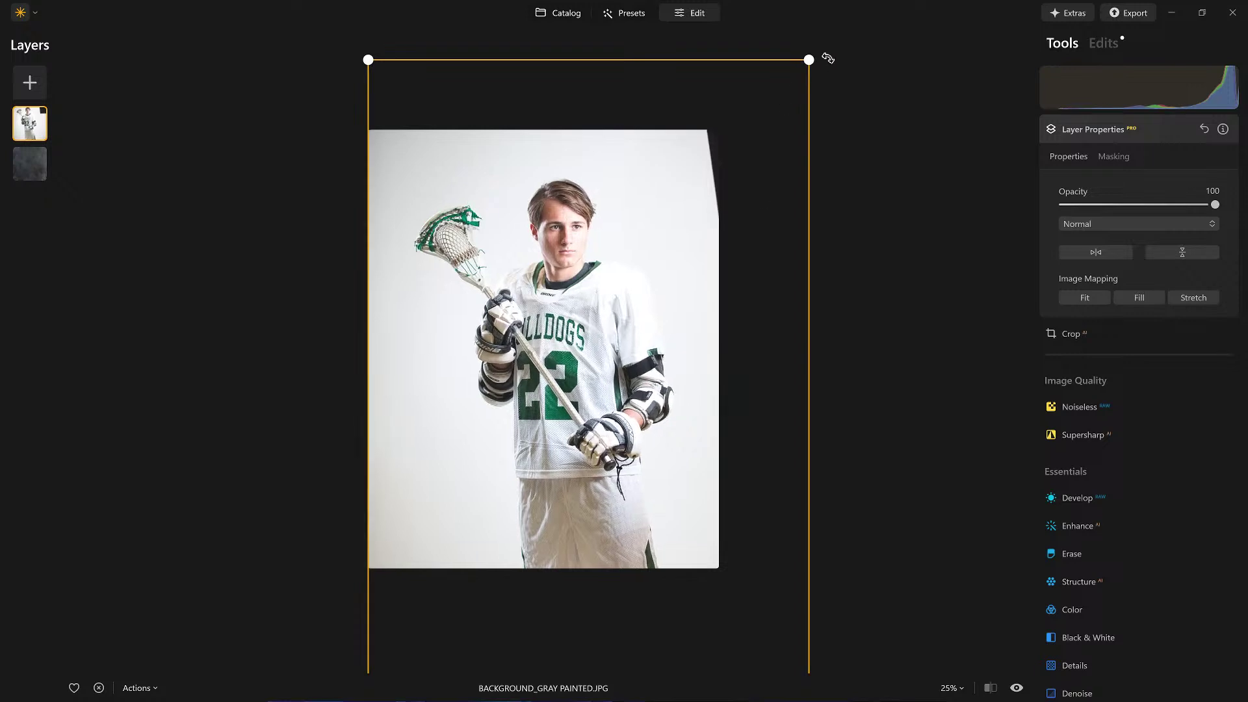
left_click_drag(827, 58, 832, 66)
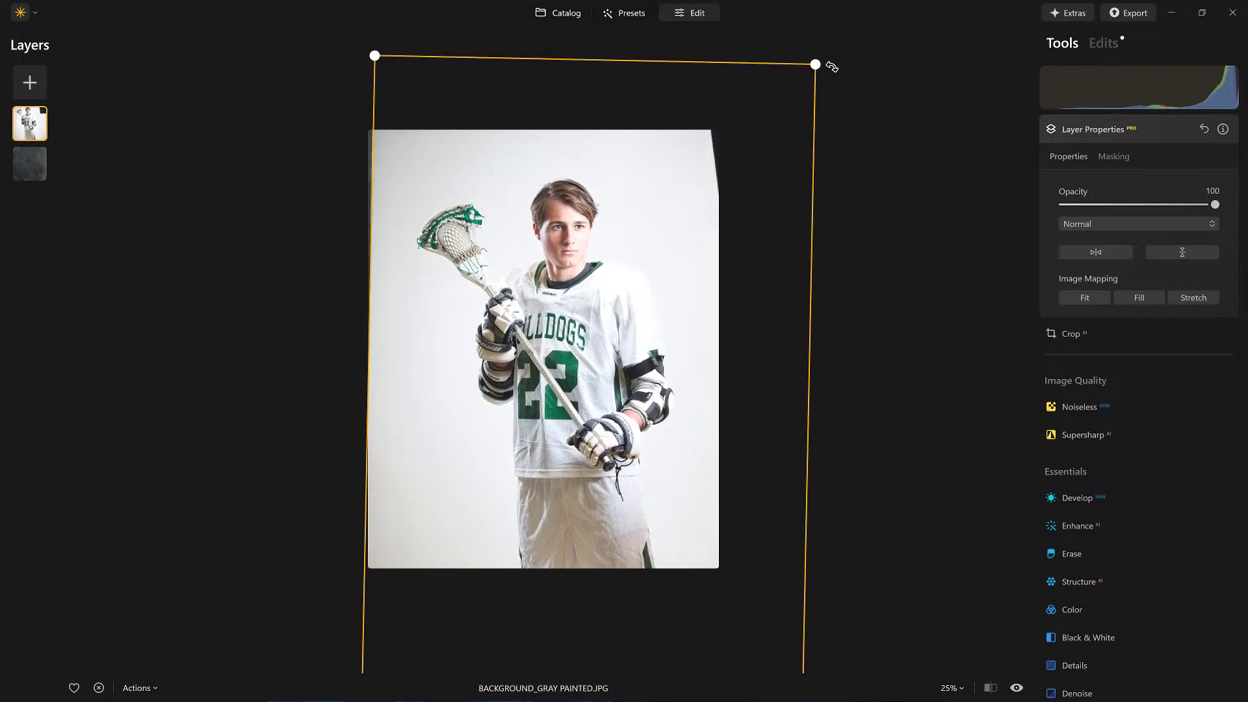
left_click_drag(549, 338, 549, 342)
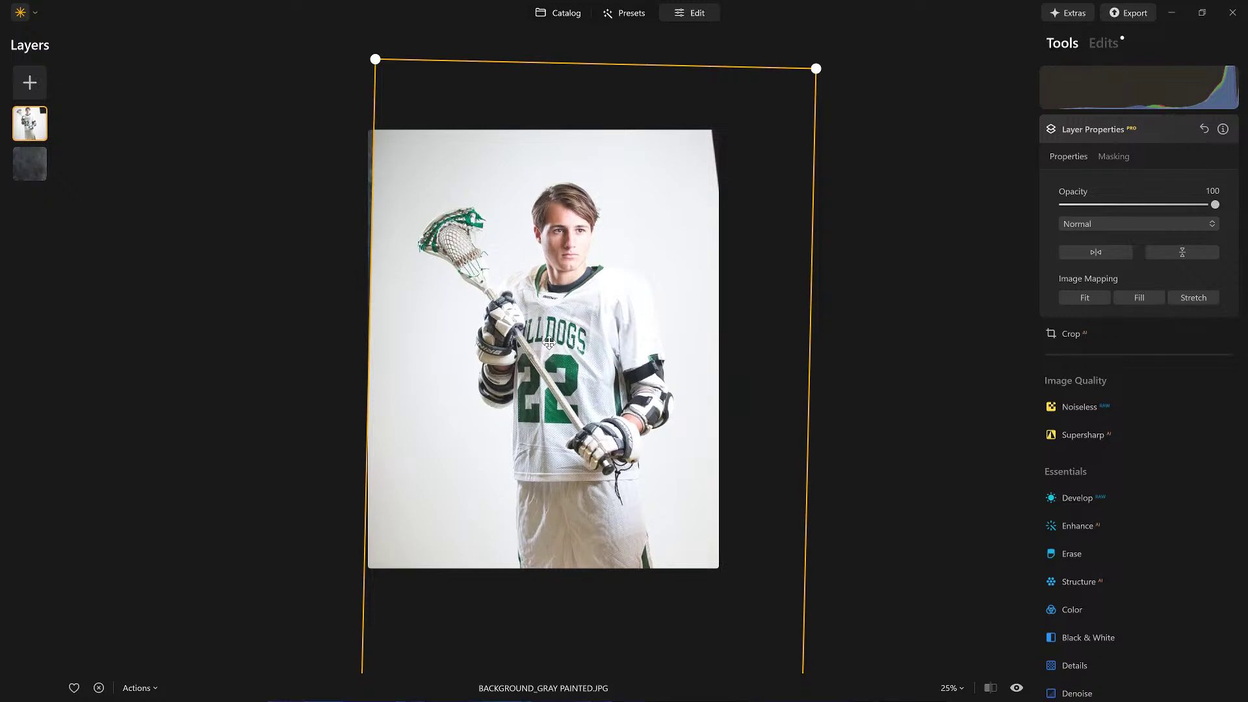
left_click_drag(374, 56, 362, 40)
left_click_drag(528, 303, 531, 319)
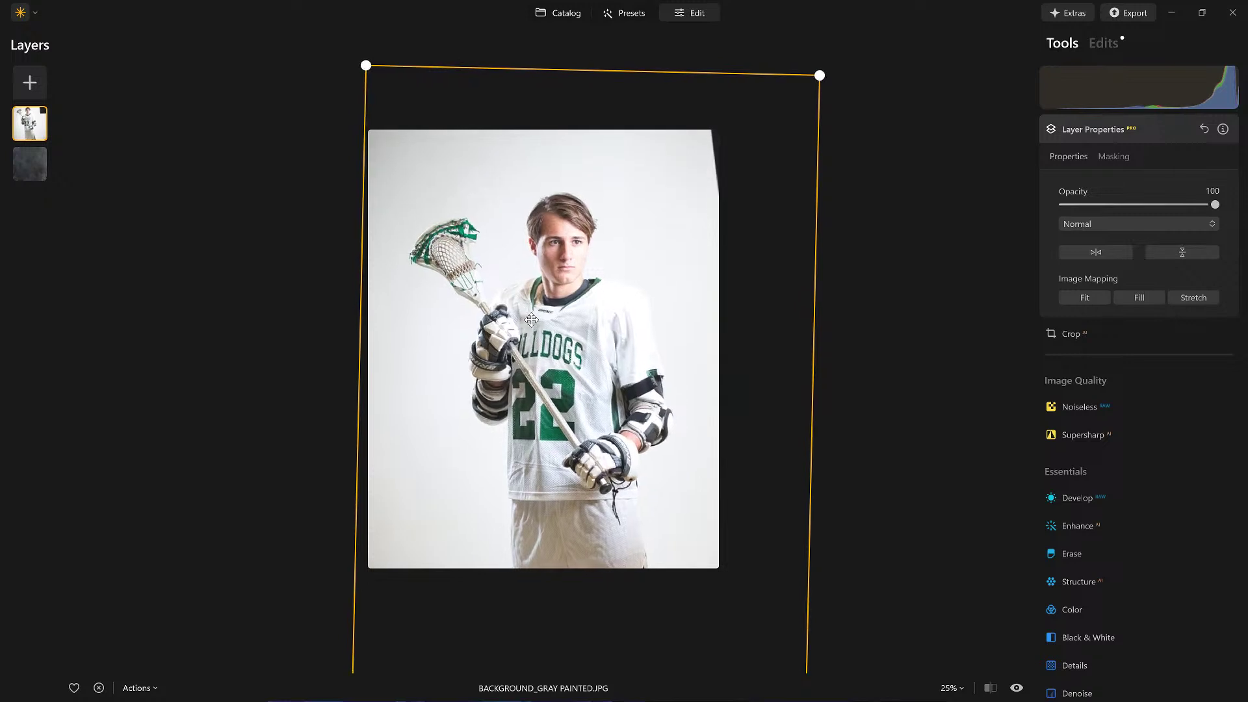
left_click(1118, 134)
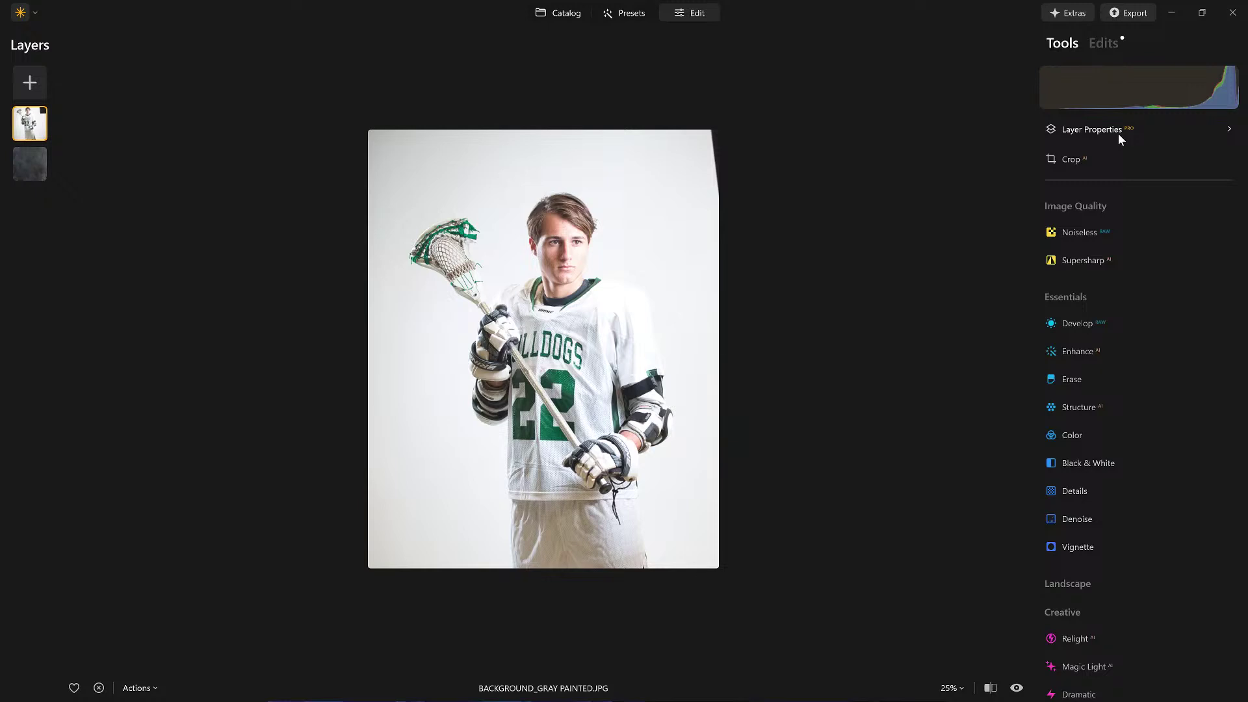
Step: In Develop, set Smart Contrast 50, Highlights -100, Whites -68, Blacks -74, and check highlight clipping
left_click(1078, 322)
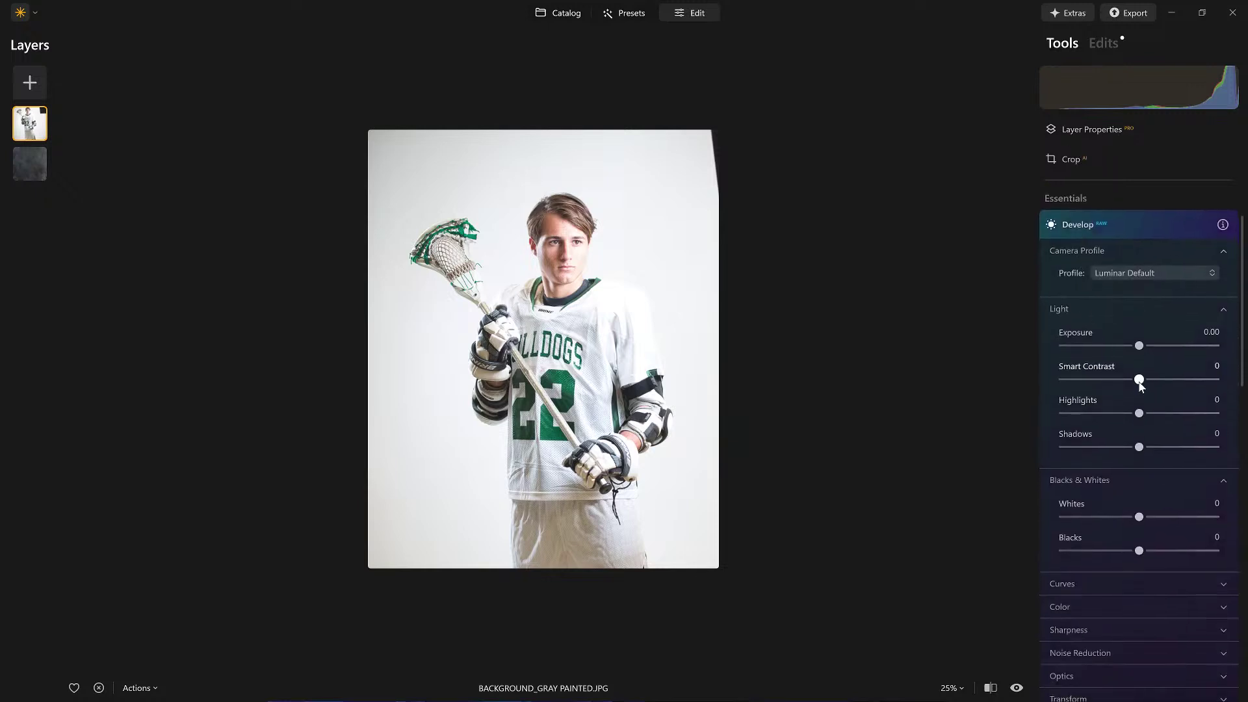
left_click_drag(1168, 380, 999, 416)
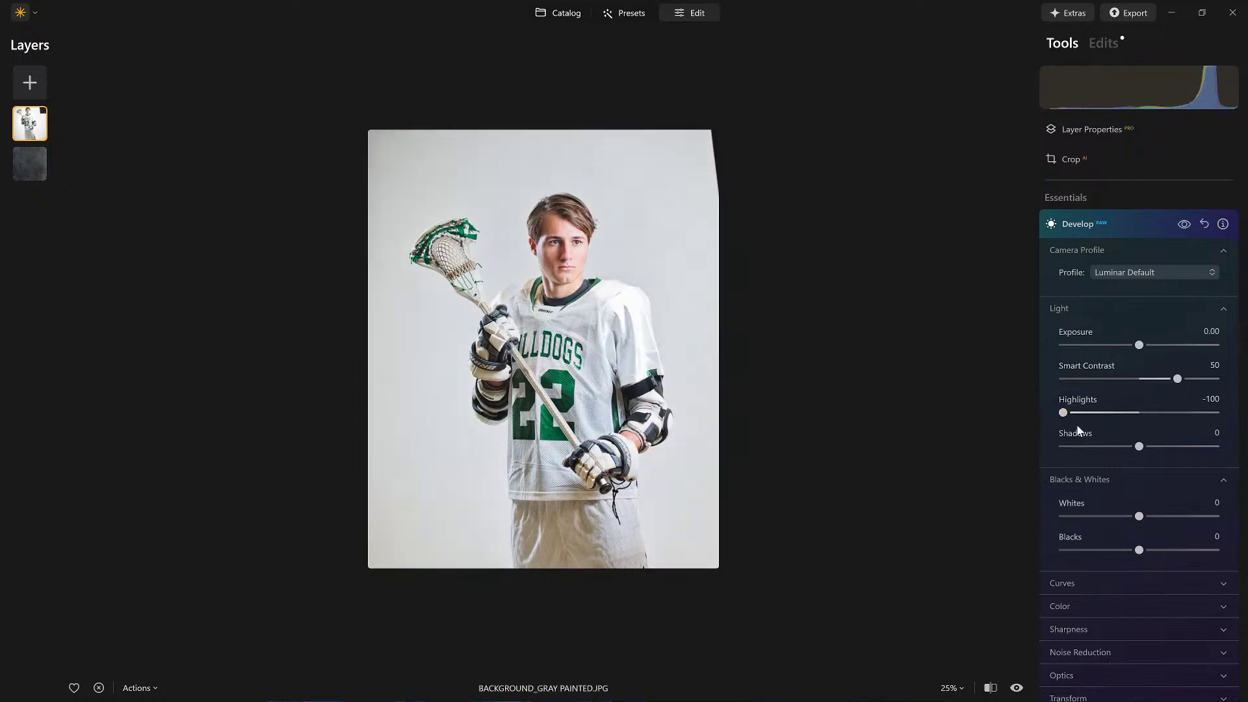
left_click_drag(1136, 550, 1082, 550)
left_click_drag(1134, 518, 1089, 520)
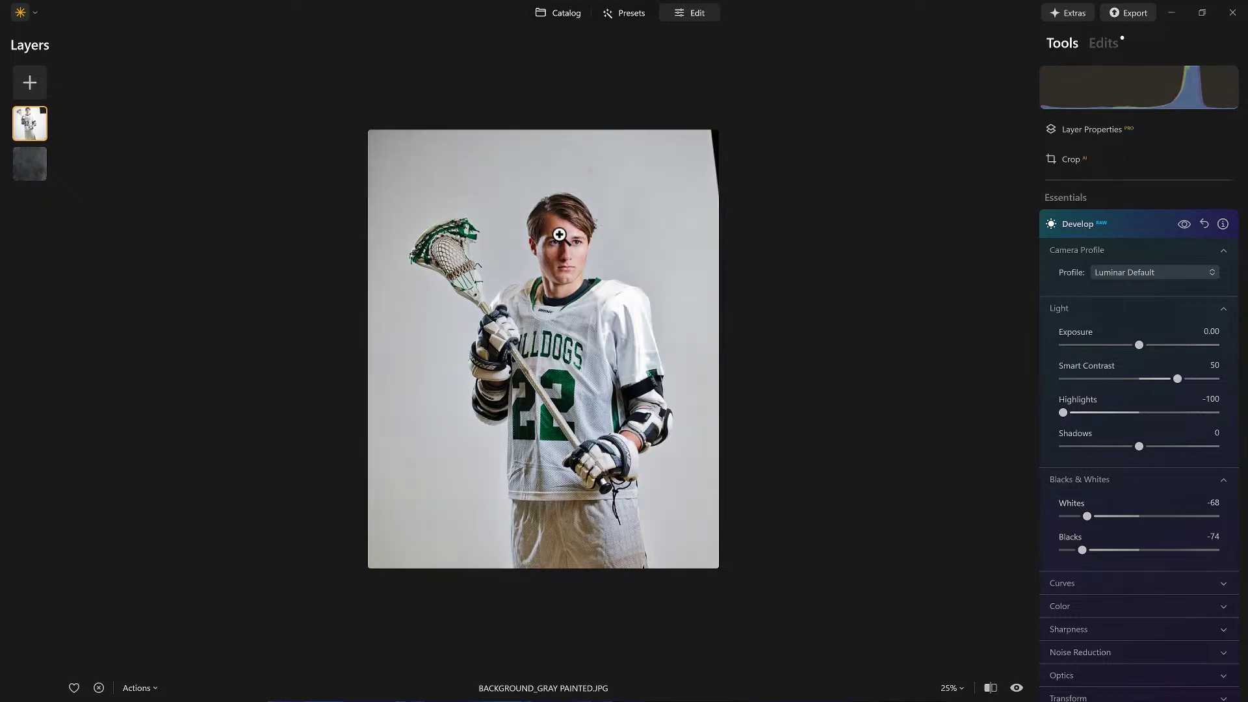
scroll(557, 234, "up", 3)
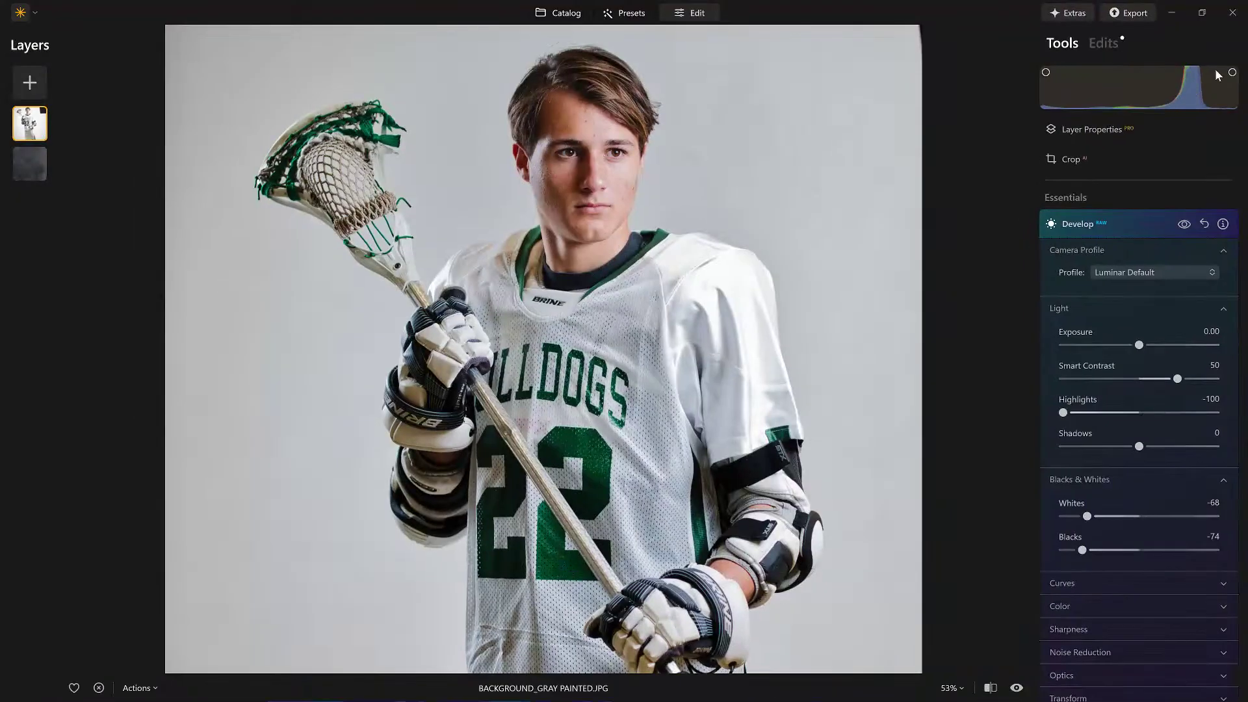
left_click(1233, 73)
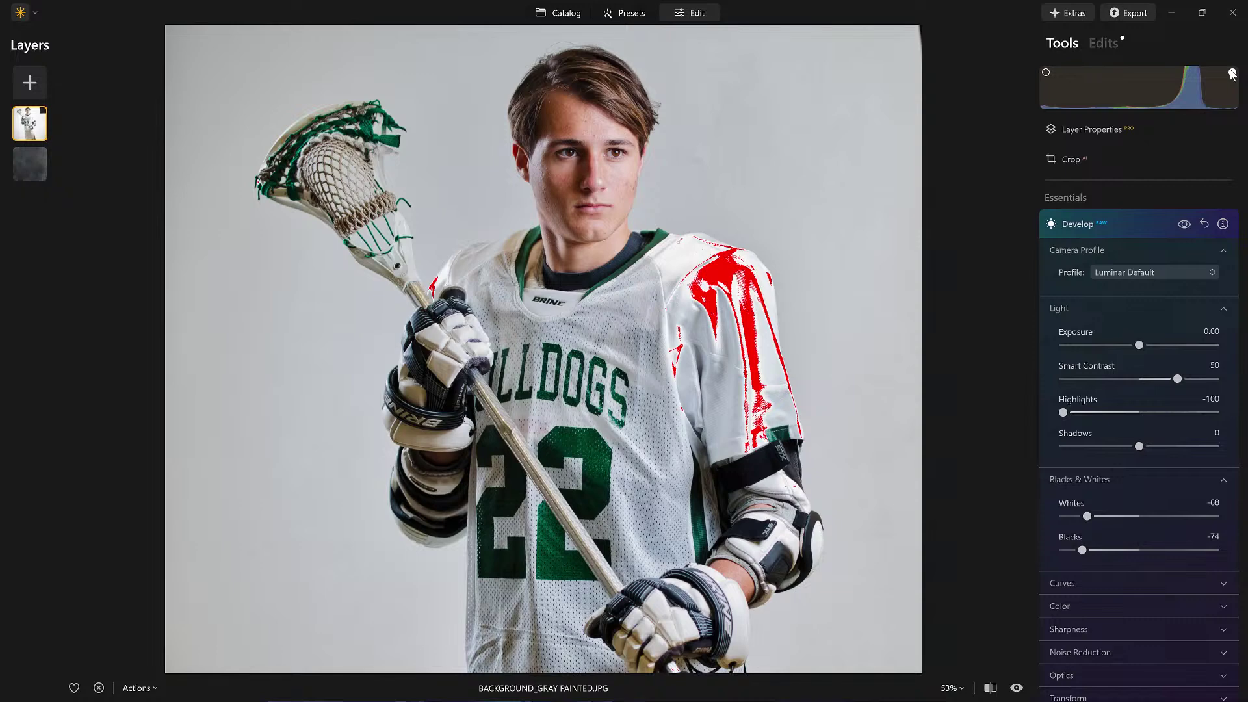
left_click(1232, 73)
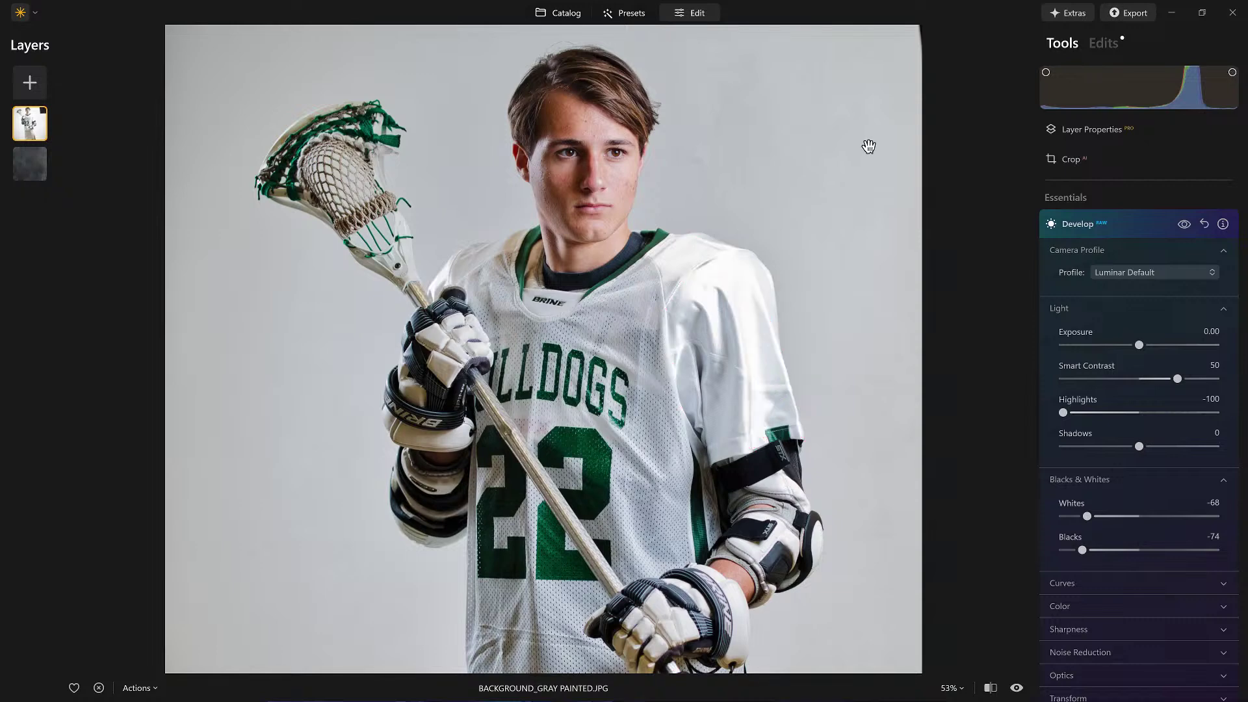
left_click(1133, 220)
Step: Add Supercontrast to the player layer with Highlights Contrast at 30
scroll(1118, 424, "down", 6)
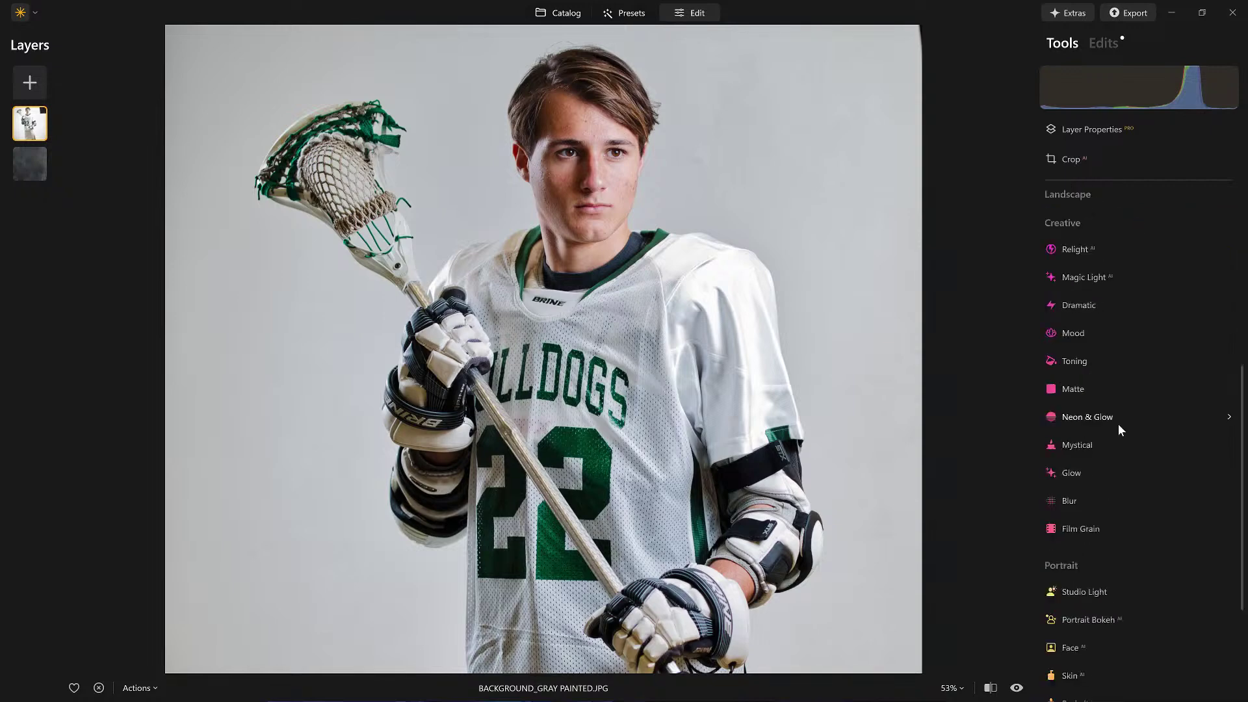
left_click(1091, 599)
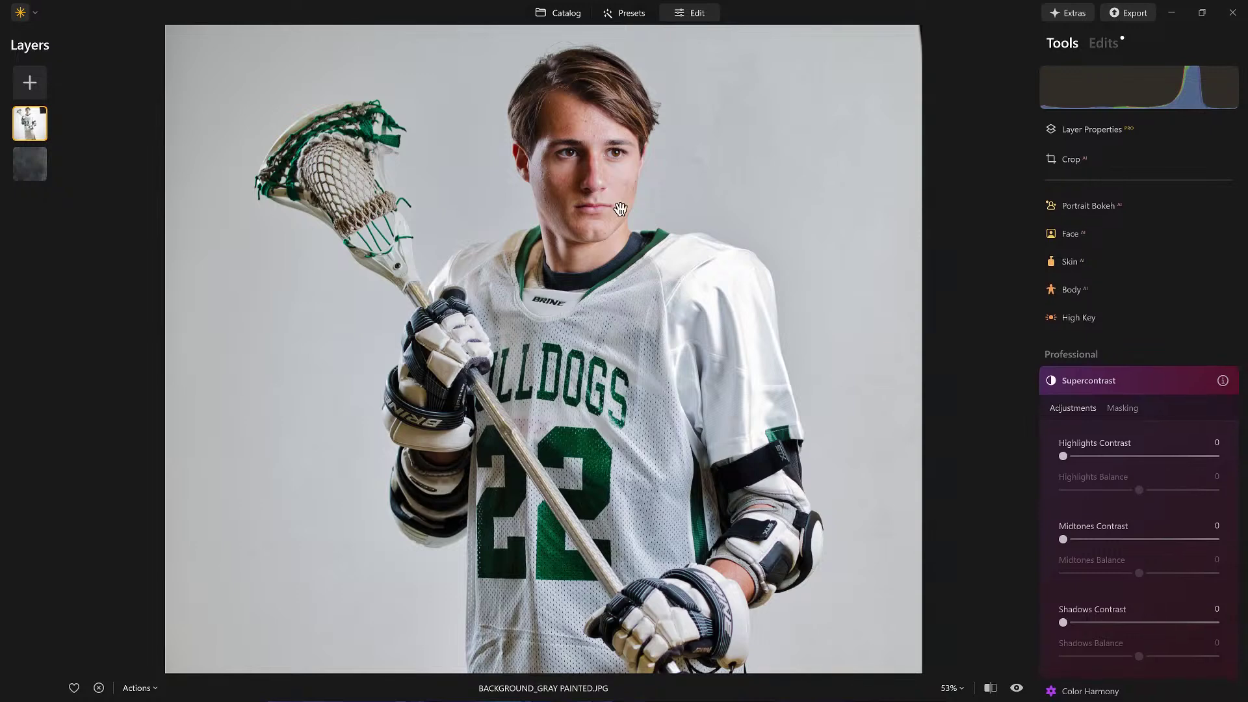
left_click_drag(1064, 455, 1176, 489)
left_click_drag(1105, 455, 1110, 458)
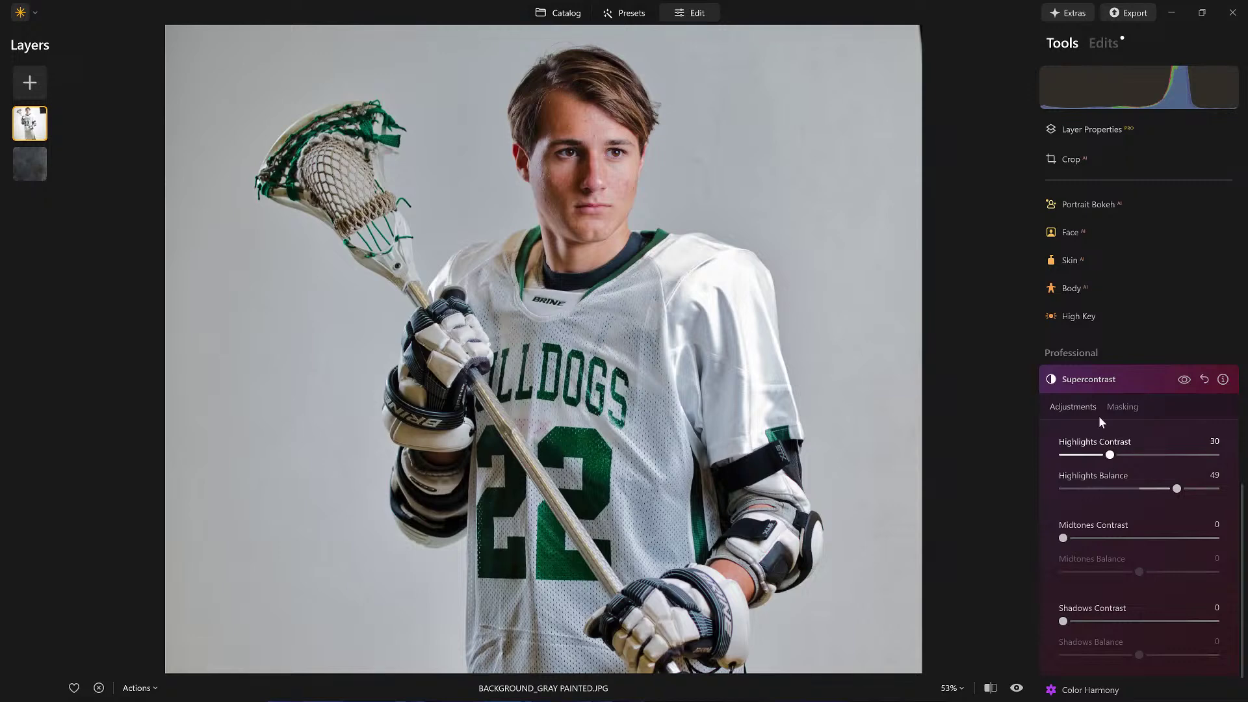
Step: Brush-mask Supercontrast onto the face at Strength 100, toggling it off and on to compare
left_click(1122, 406)
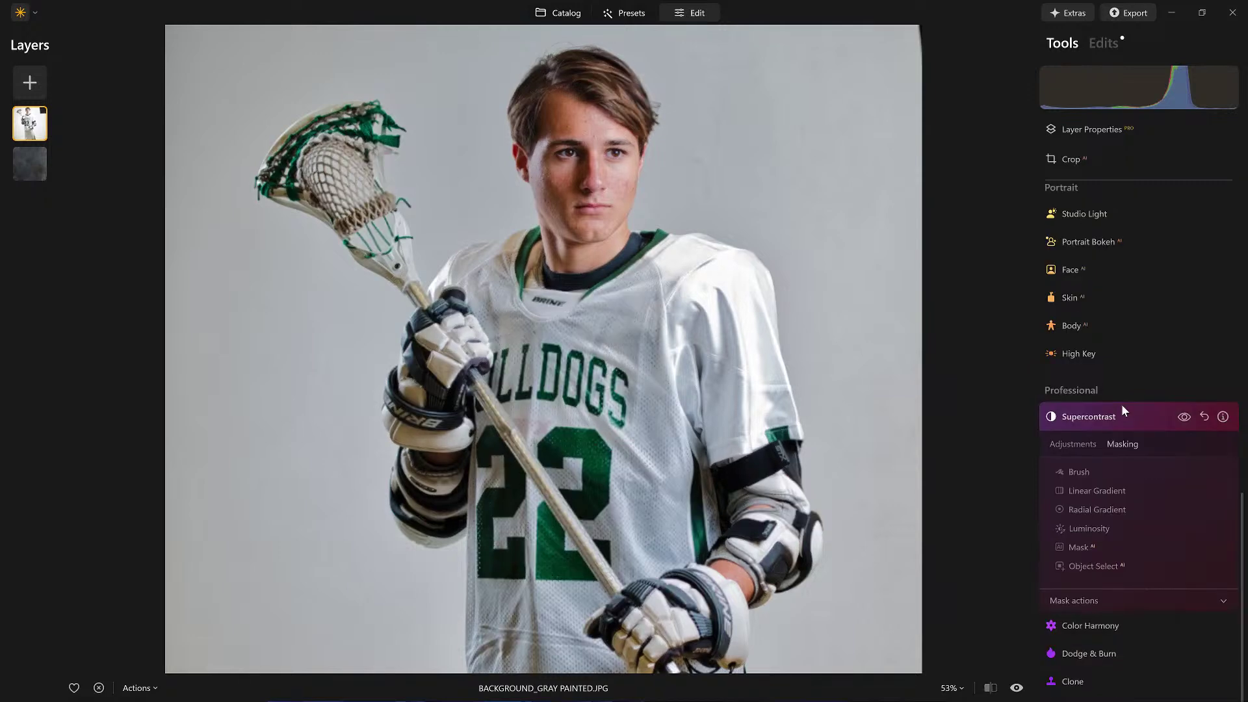
left_click(1080, 472)
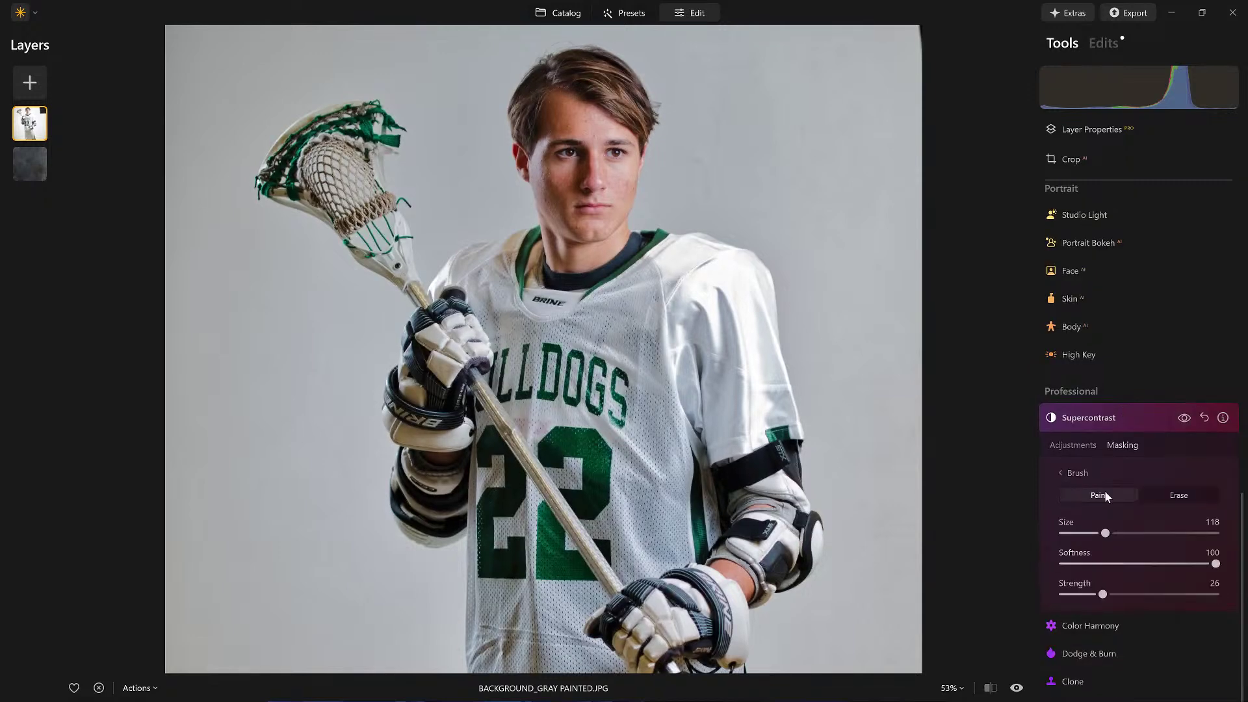
left_click(1099, 495)
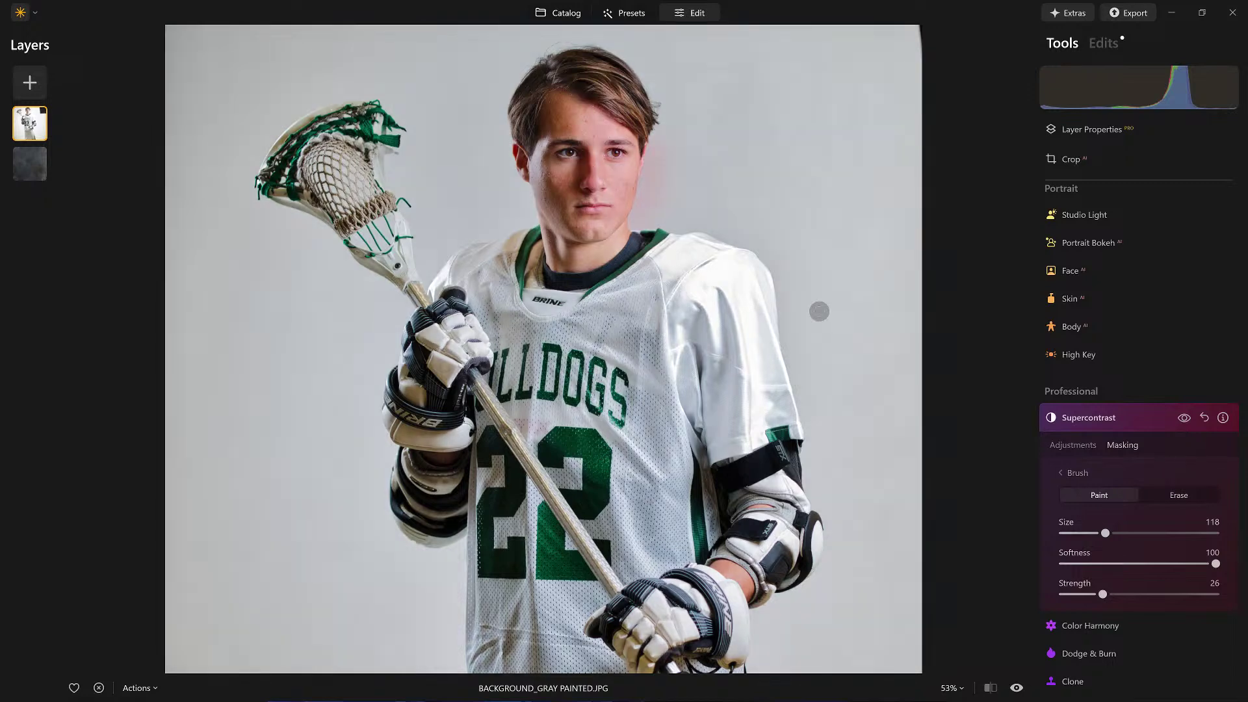
left_click_drag(1103, 595, 1215, 595)
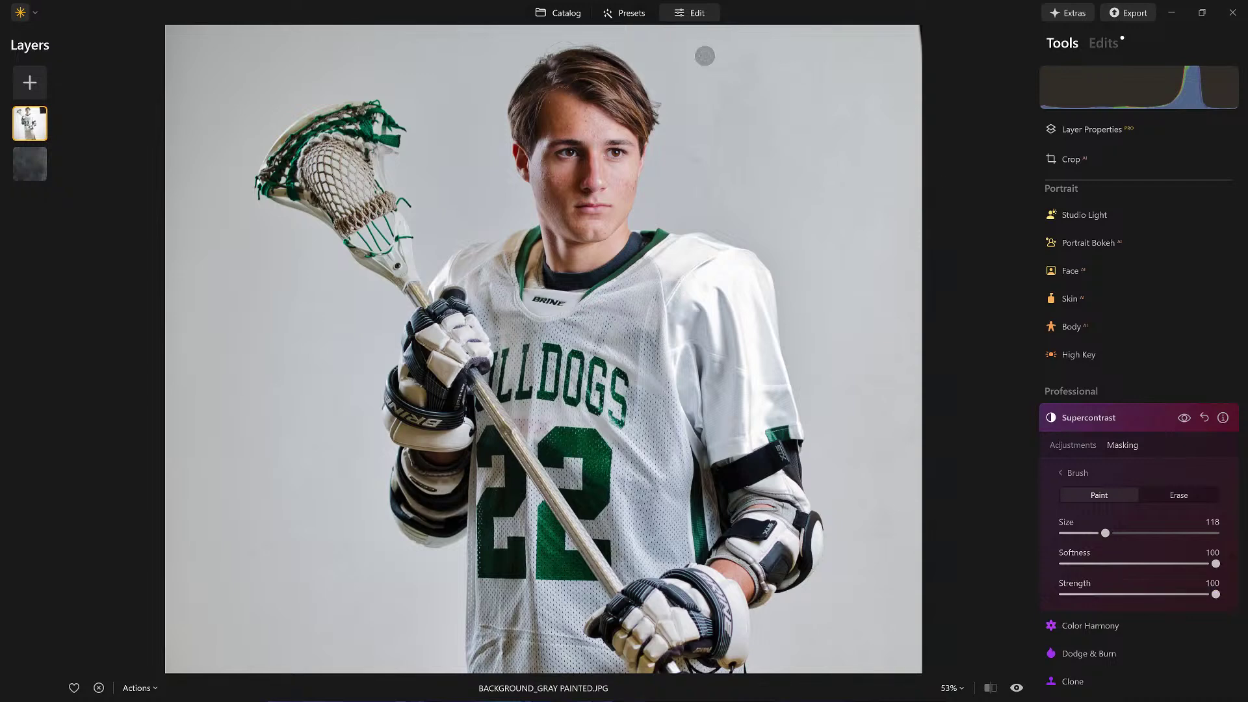
mouse_move(594, 137)
left_mouse_down()
mouse_move(584, 195)
mouse_move(598, 118)
mouse_move(580, 192)
mouse_move(666, 224)
left_mouse_up()
left_click(1183, 420)
left_click(1182, 419)
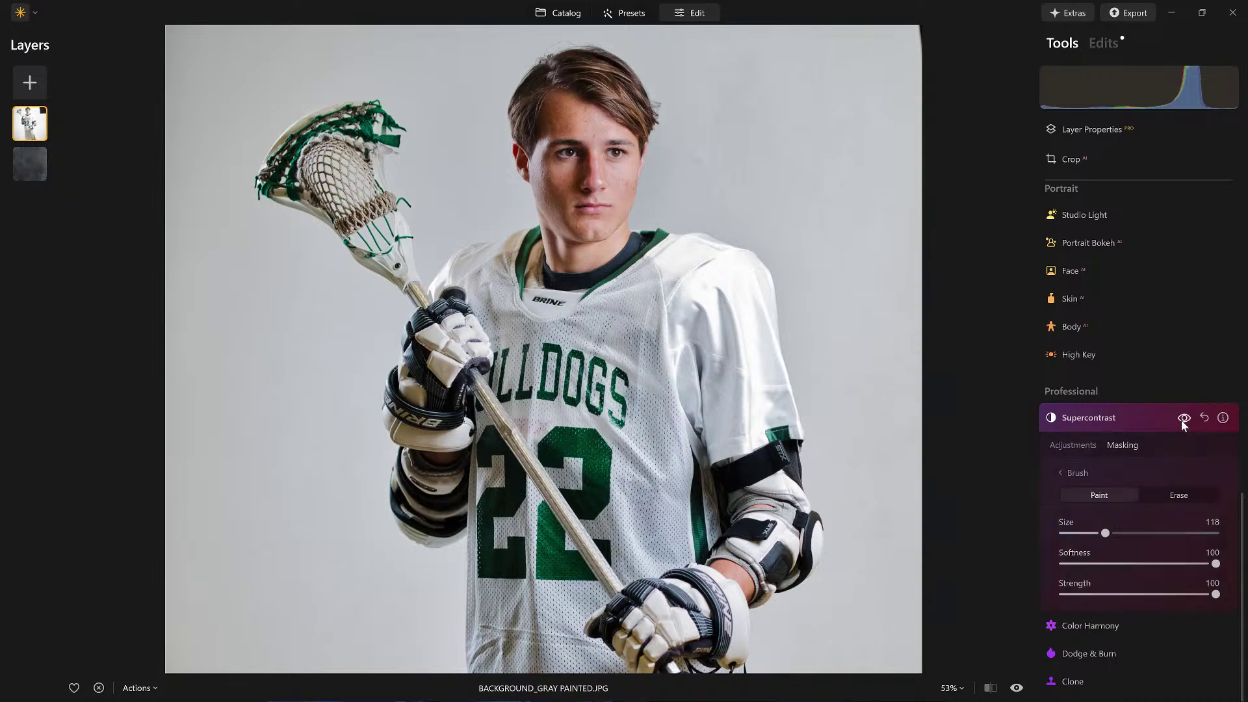
left_click(1129, 415)
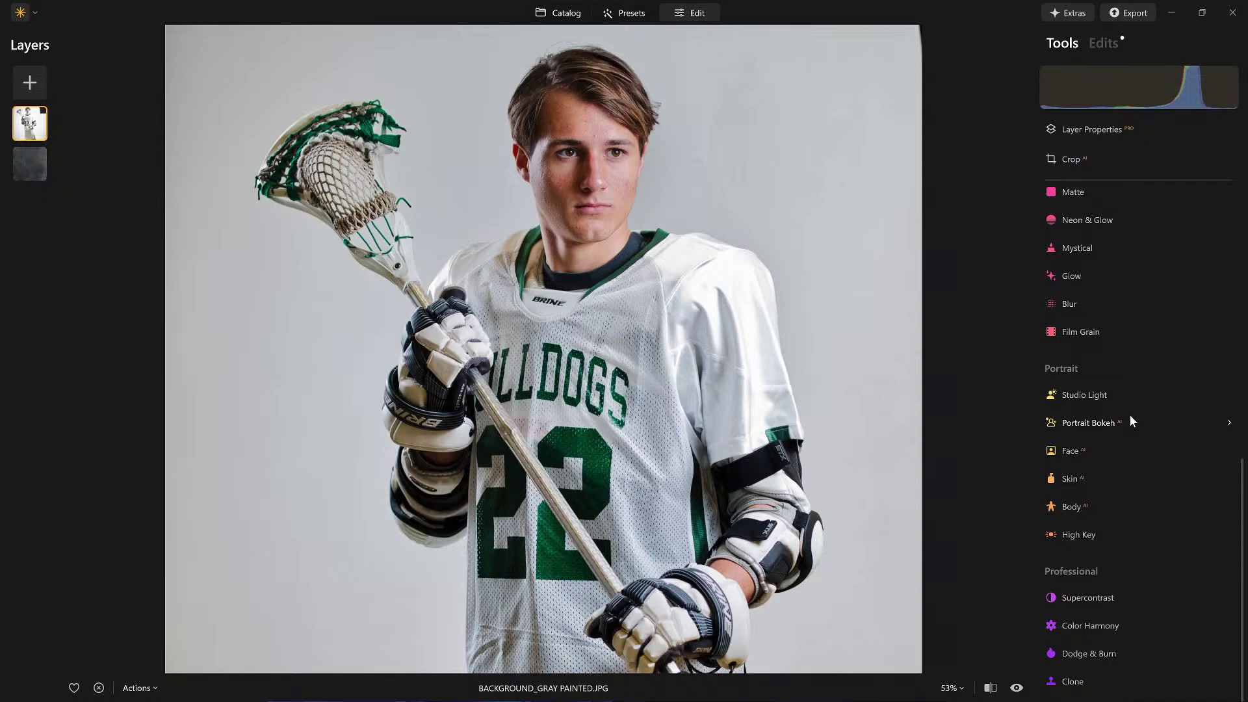
Step: Try Skin Amount 71 and Shine Removal 75, then turn on Skin Defects Removal
left_click(1071, 481)
left_click_drag(1064, 418, 1174, 420)
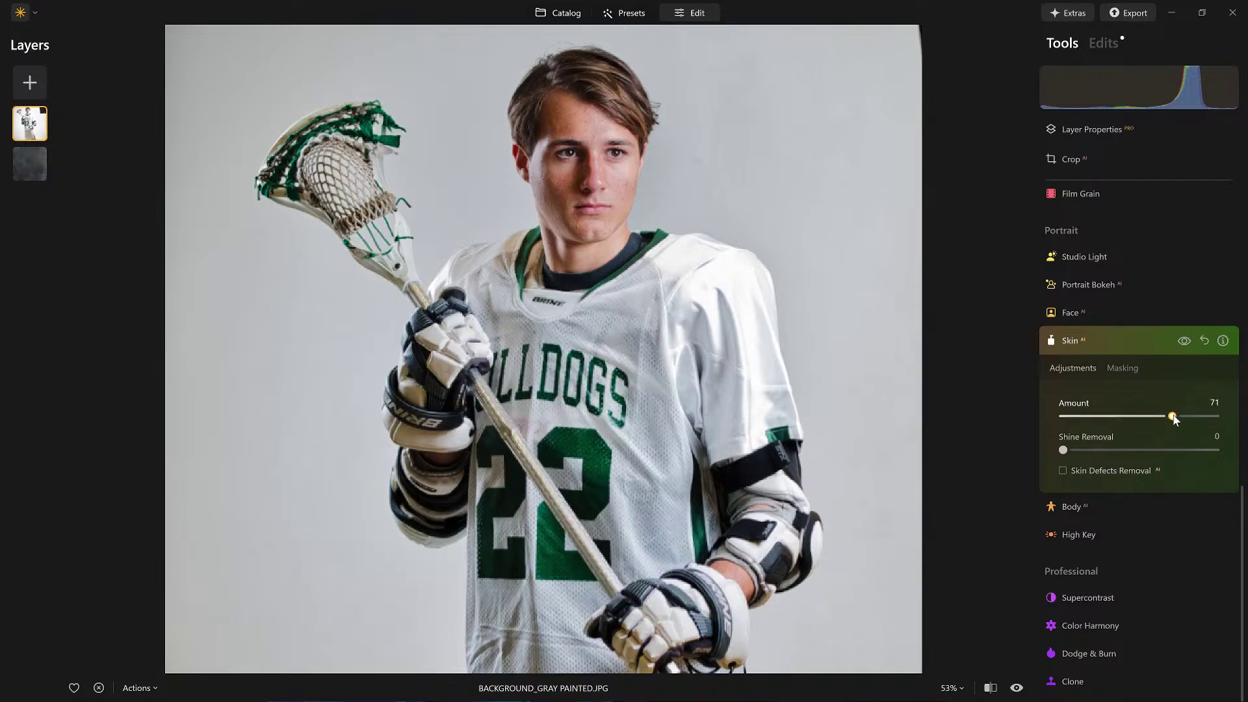
scroll(660, 130, "up", 2)
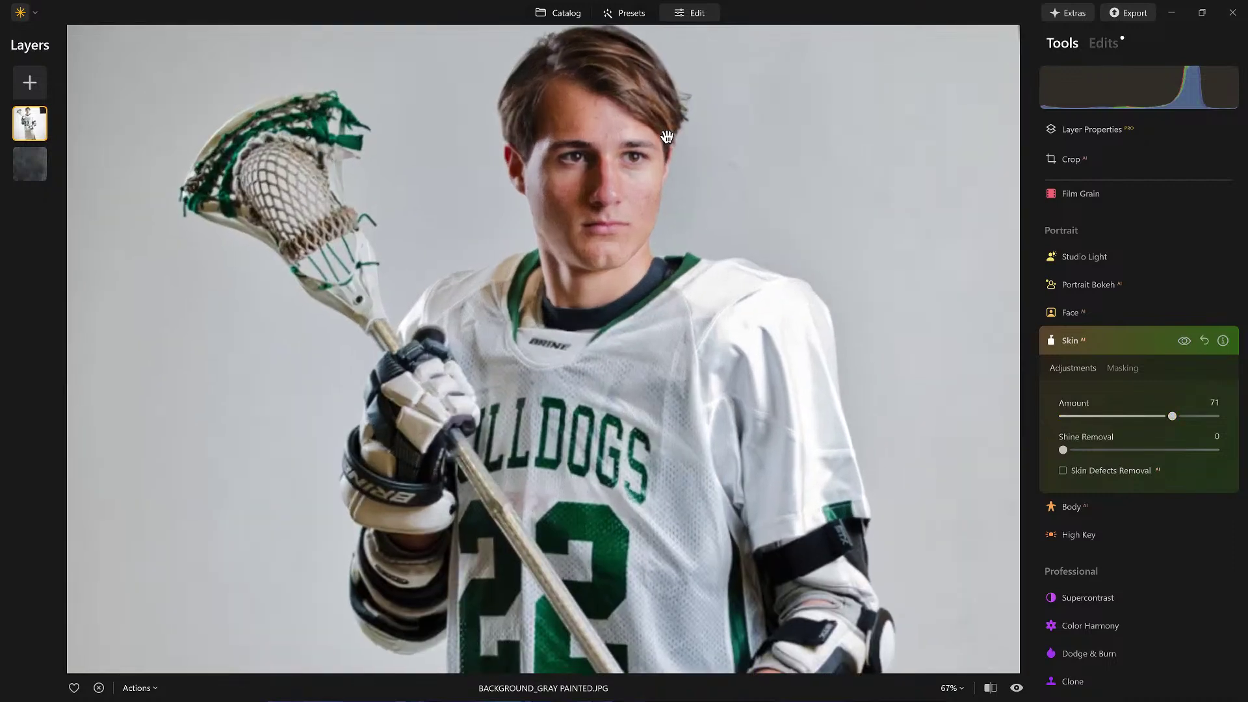
scroll(667, 136, "up", 2)
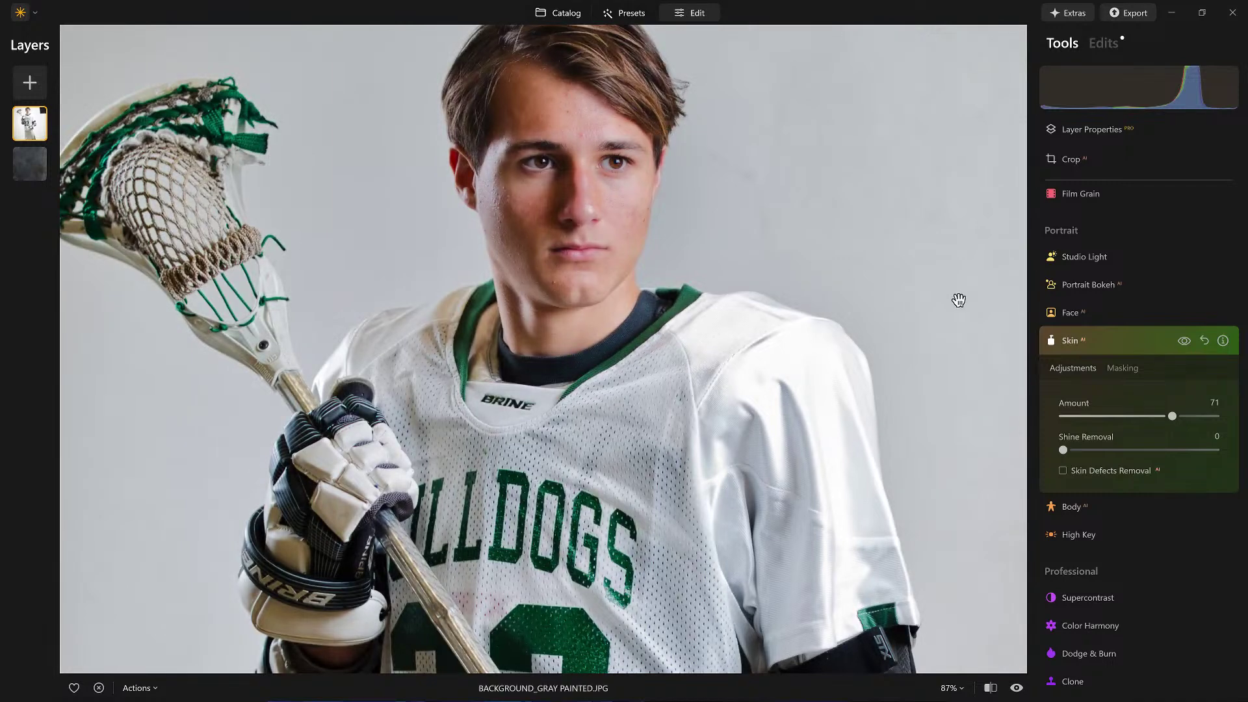
left_click_drag(1063, 450, 1135, 450)
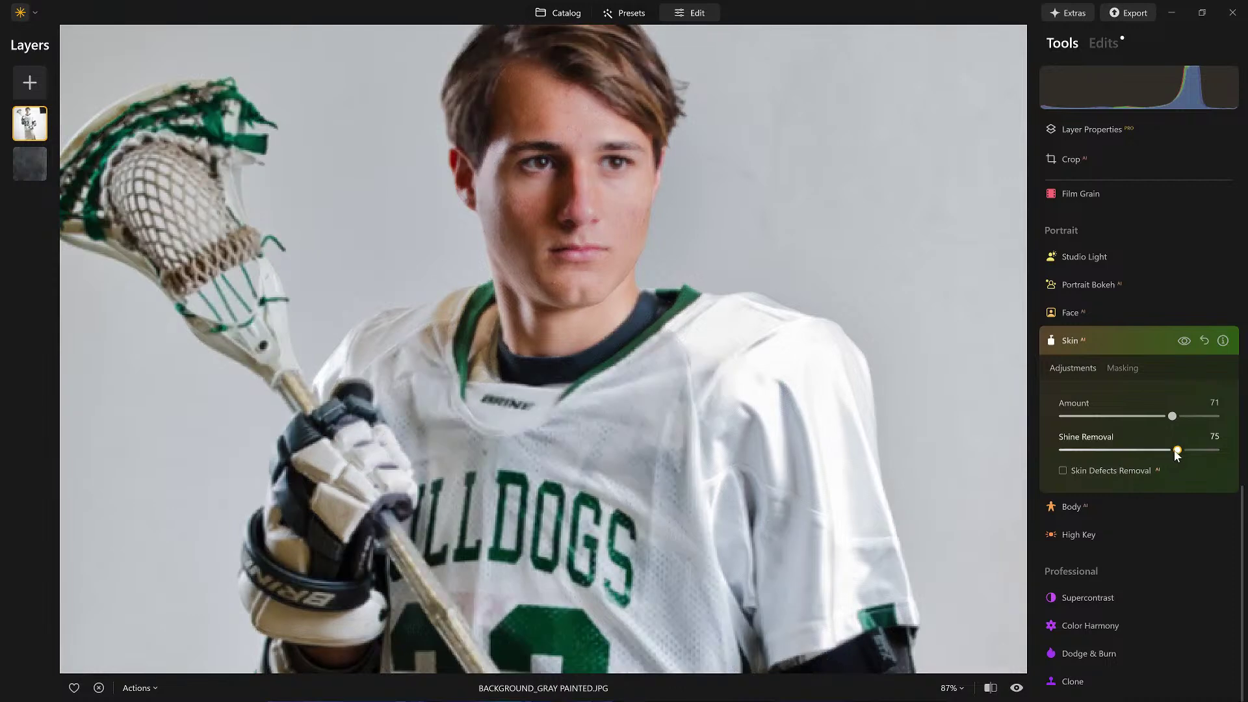
left_click(1106, 341)
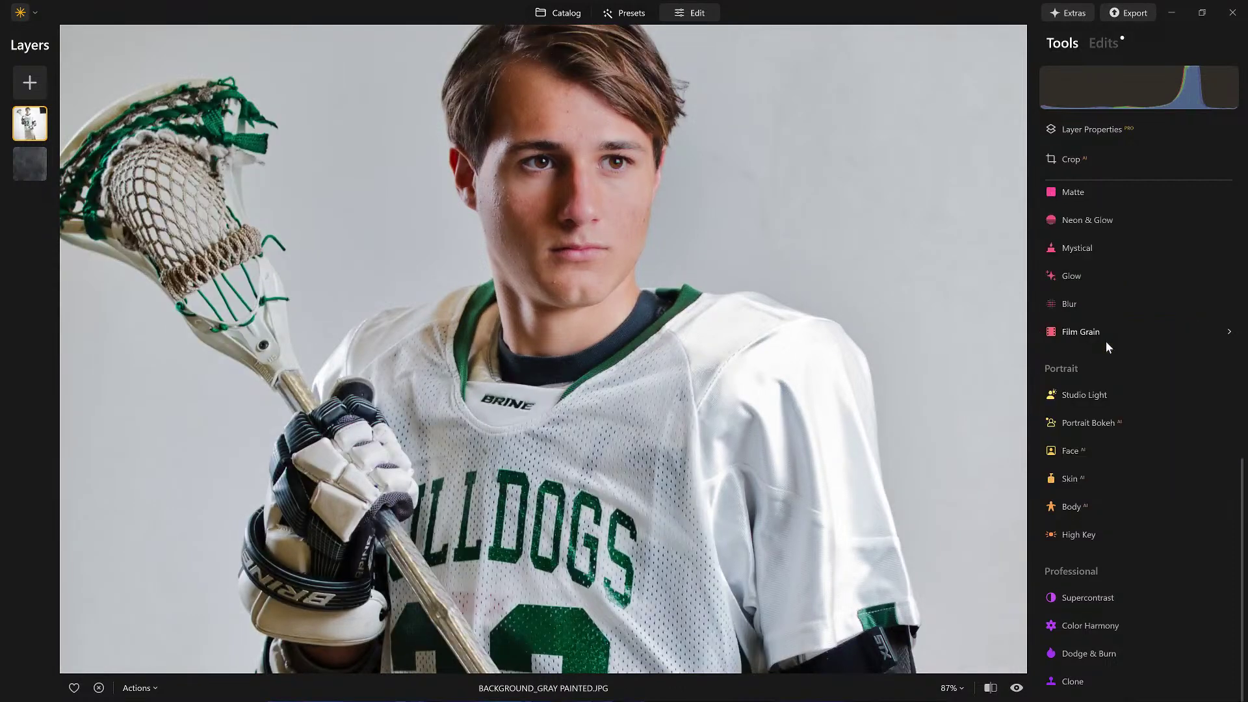
left_click(1087, 478)
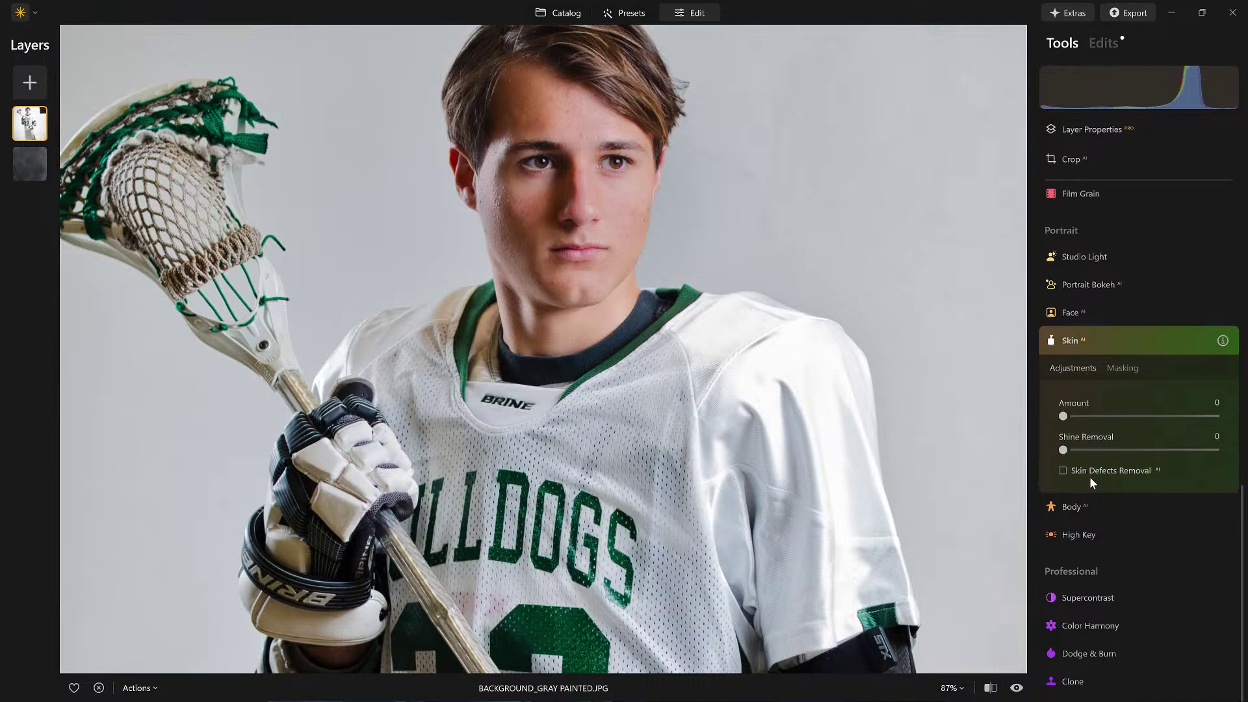
left_click(1066, 469)
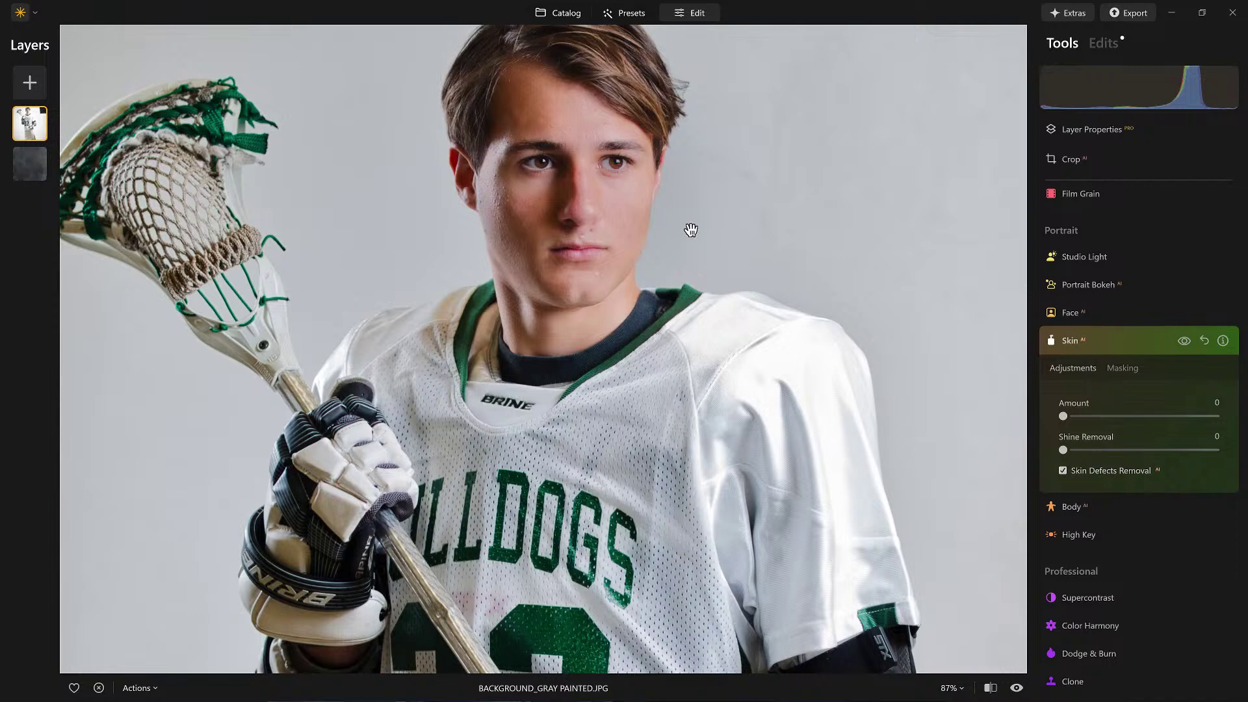
Step: Erase the Skin mask from the nose tip and fit the photo in view
scroll(596, 204, "up", 5)
scroll(596, 203, "up", 5)
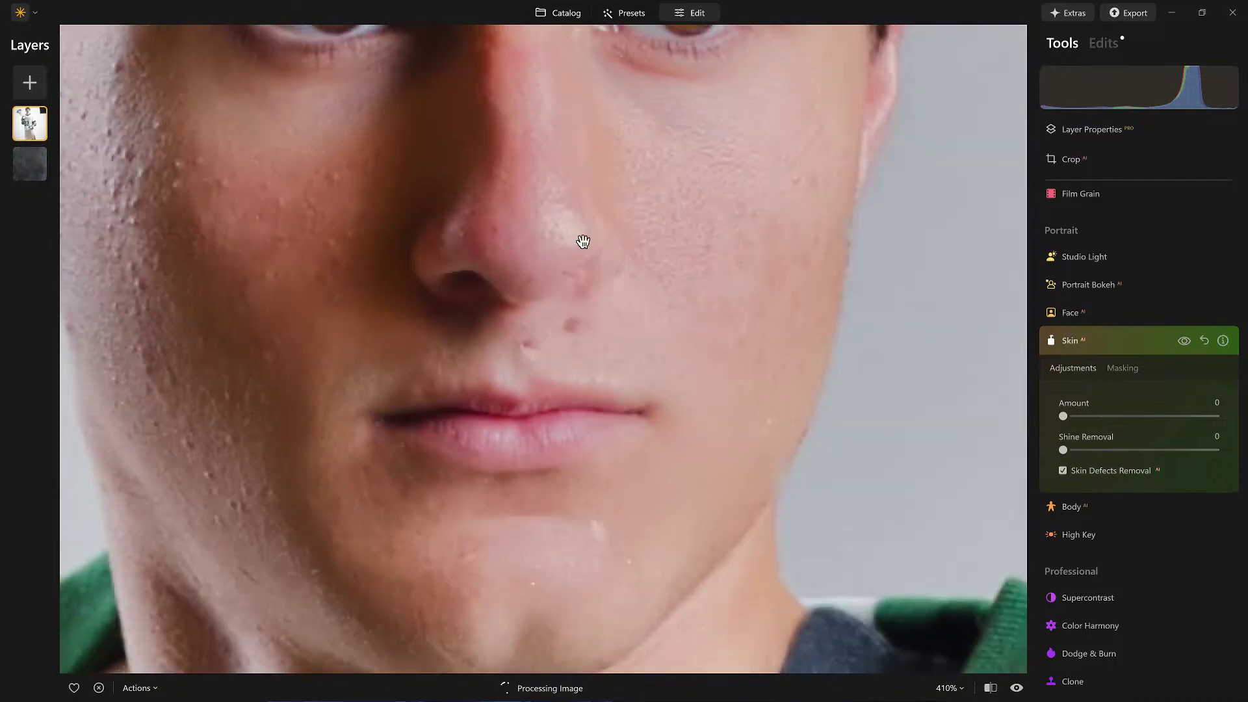
left_click(1111, 368)
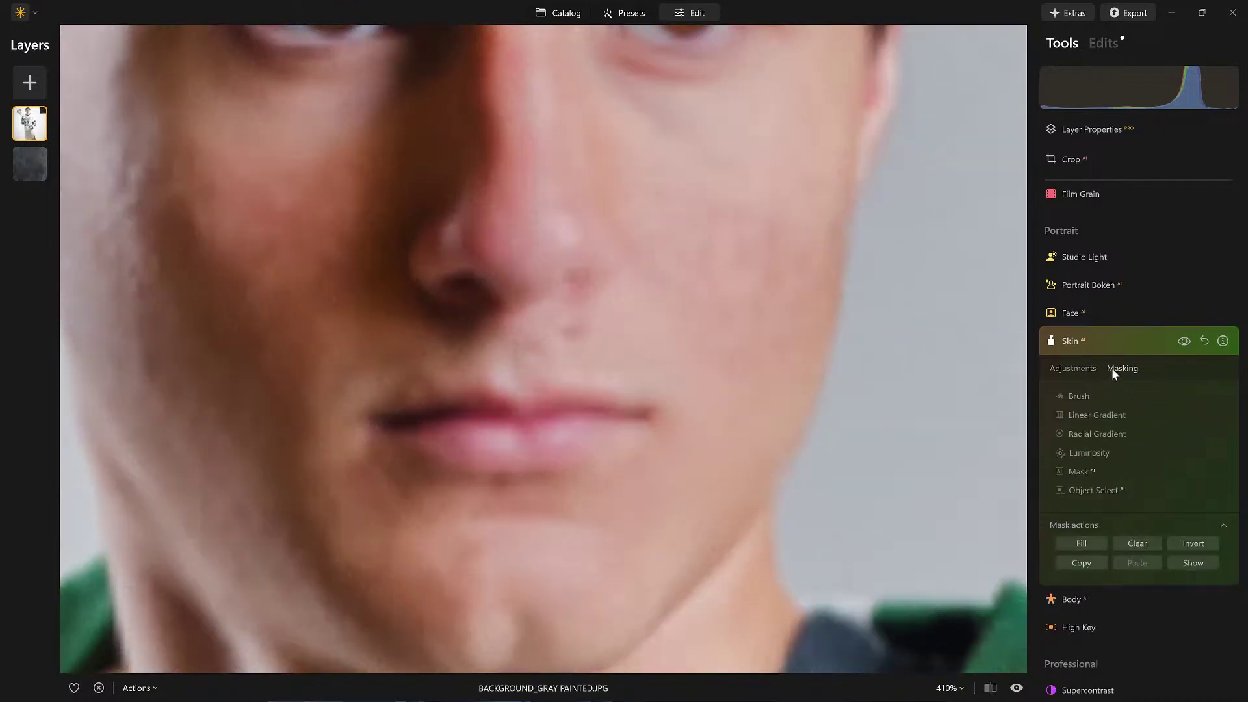
left_click(1071, 398)
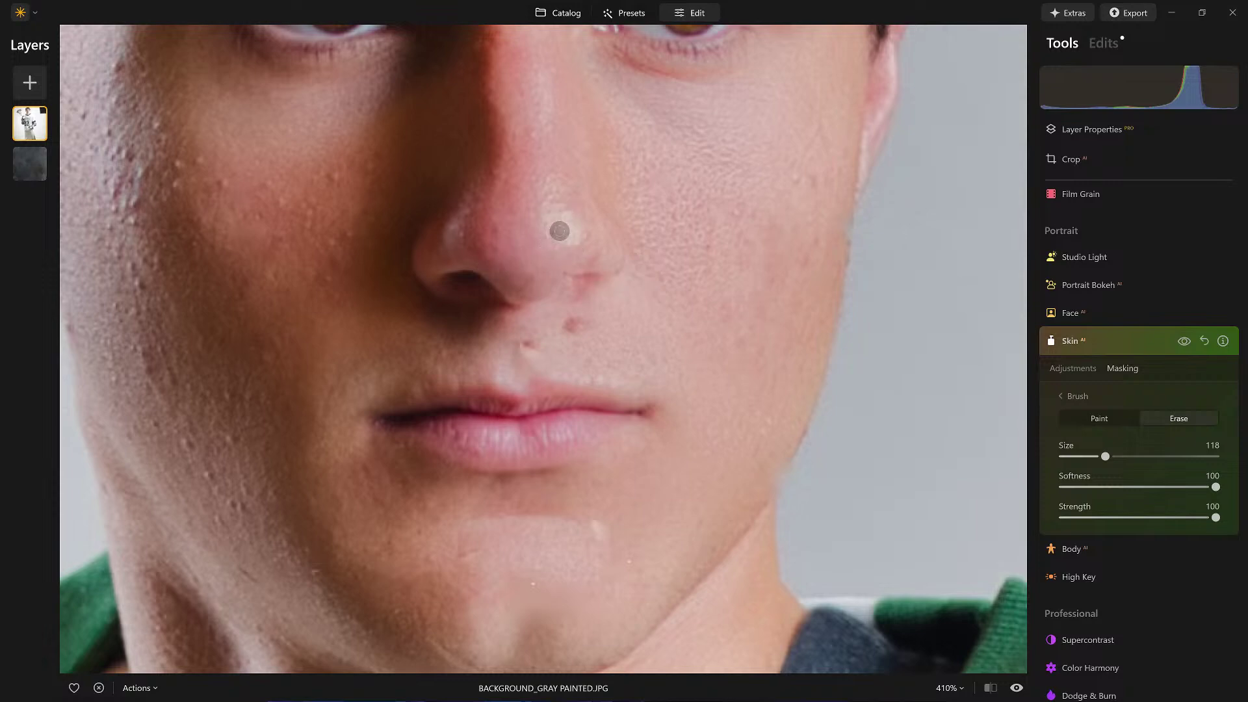
mouse_move(551, 239)
left_mouse_down()
mouse_move(521, 258)
mouse_move(540, 240)
mouse_move(579, 238)
left_mouse_up()
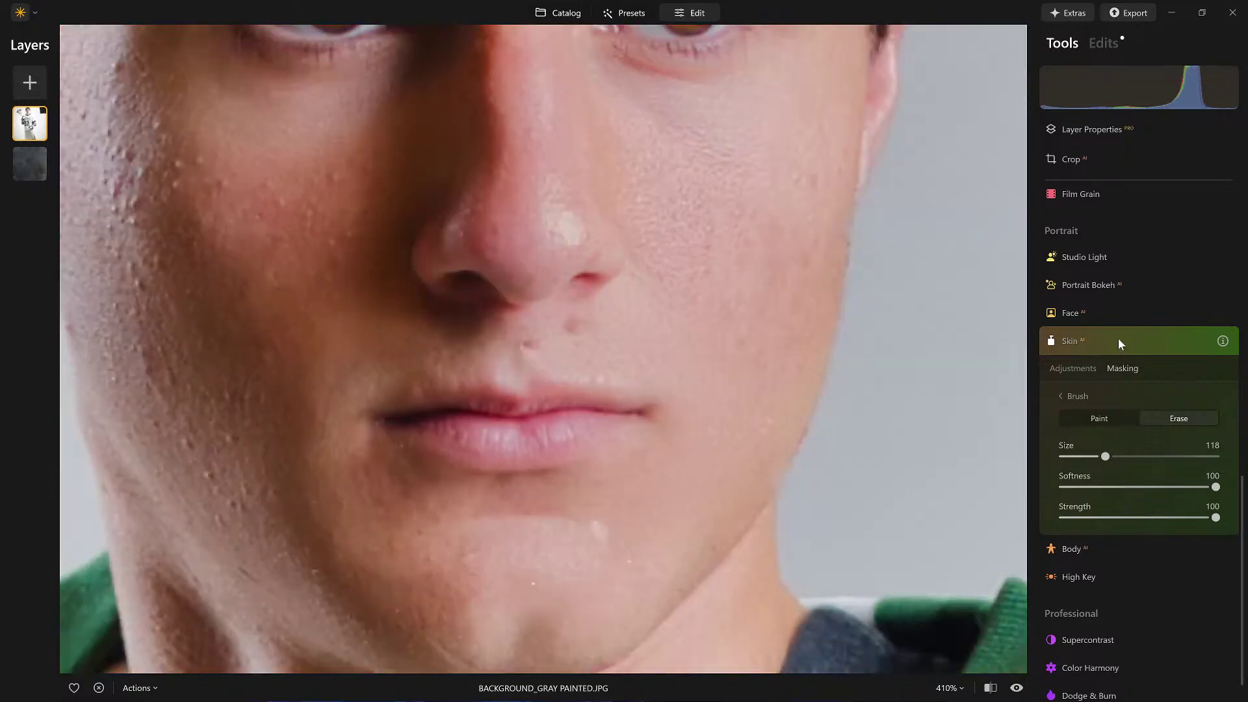
left_click(1122, 340)
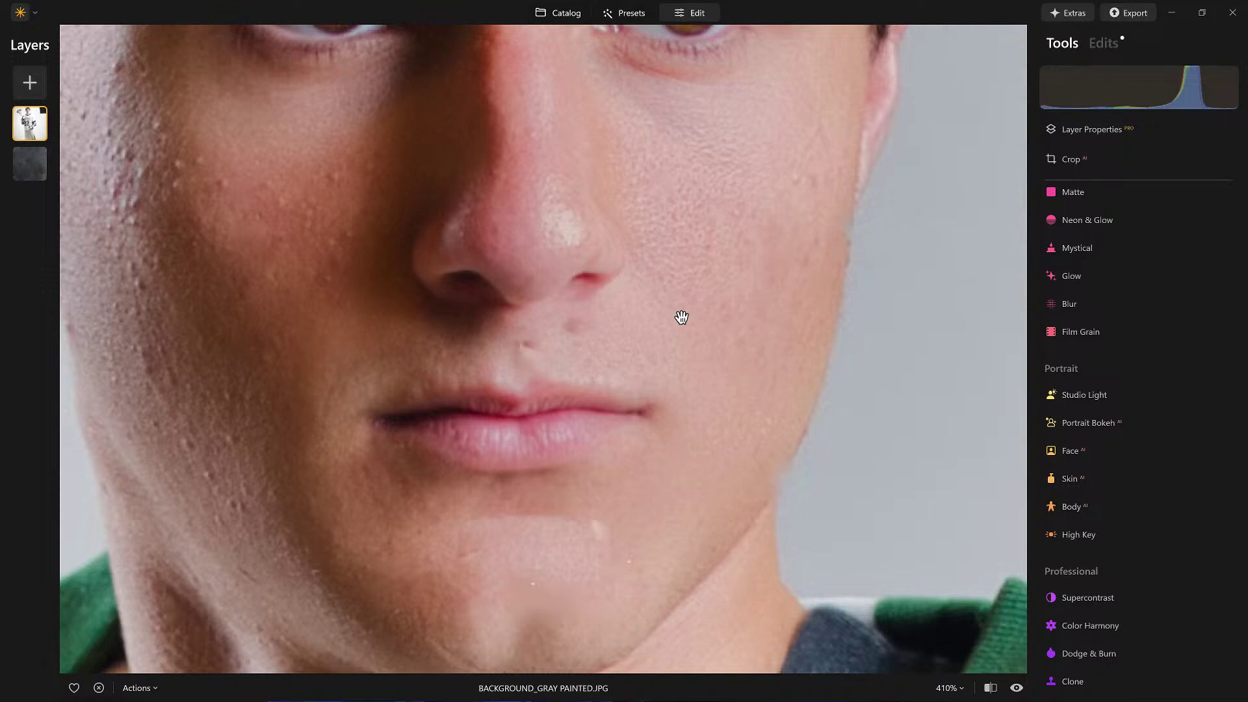
left_click(681, 318)
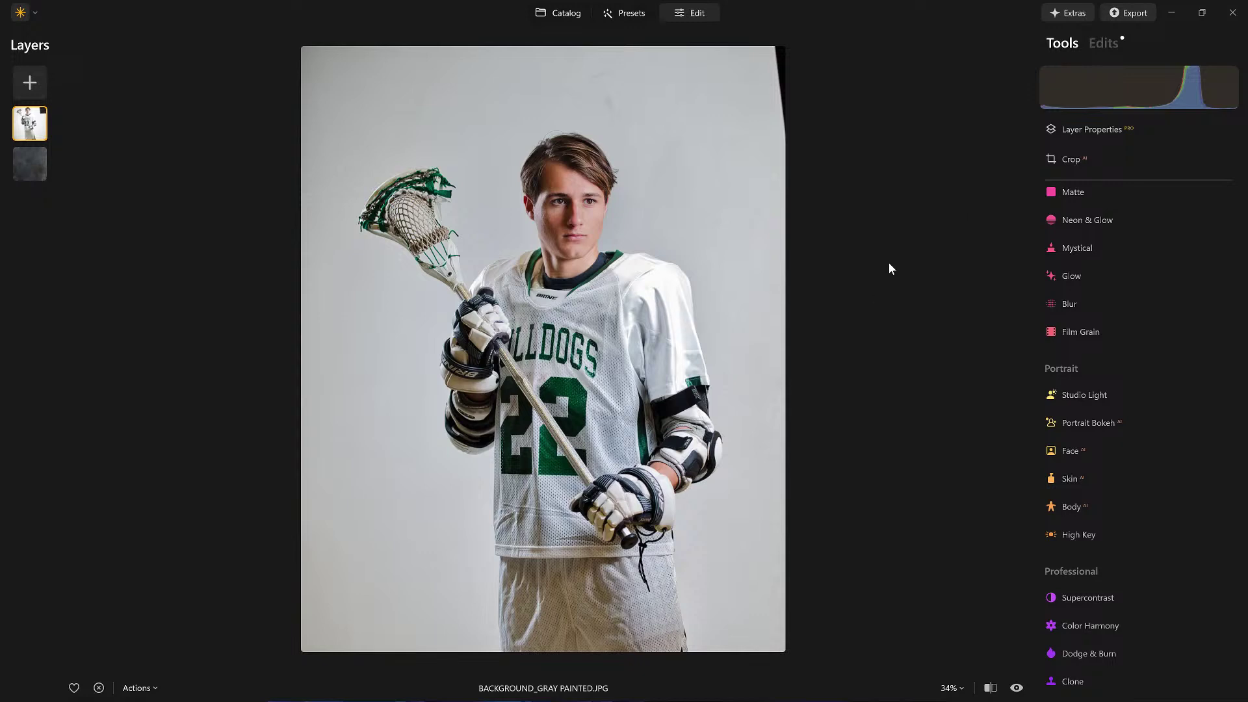
Step: Apply Background Removal with Human as the main object to the player layer
left_click(1098, 132)
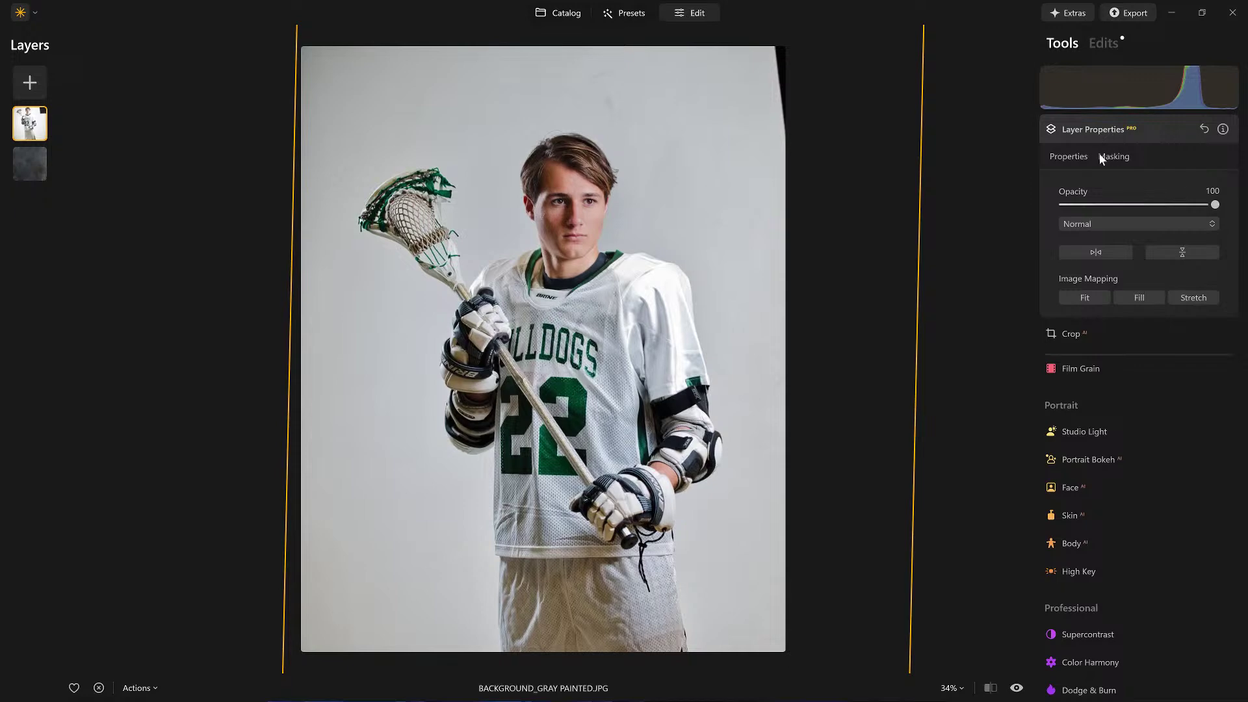
left_click(1100, 157)
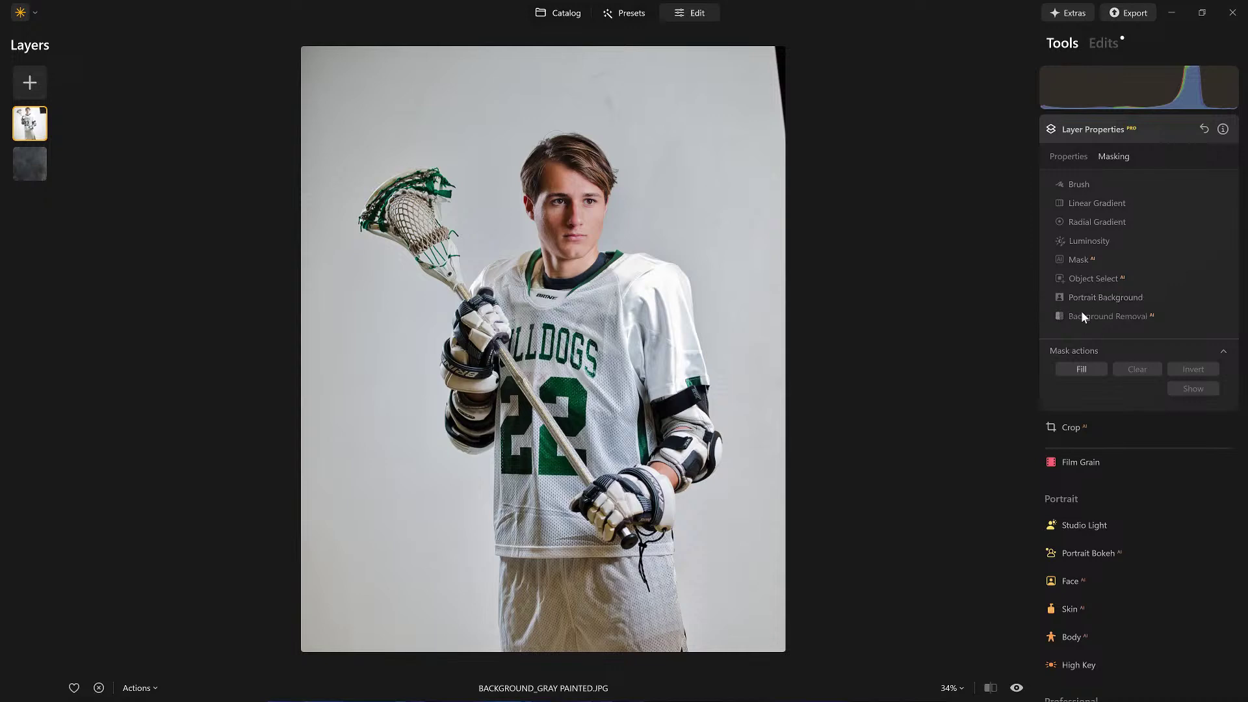
left_click(1082, 315)
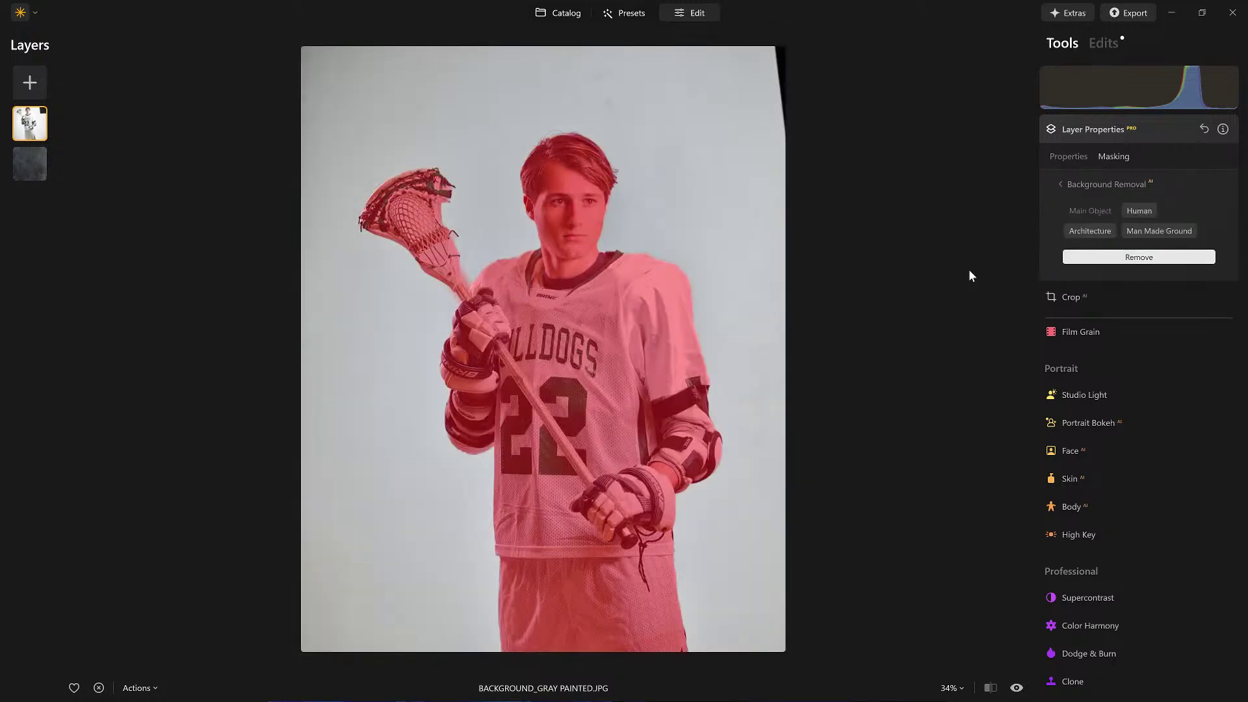
left_click(1133, 257)
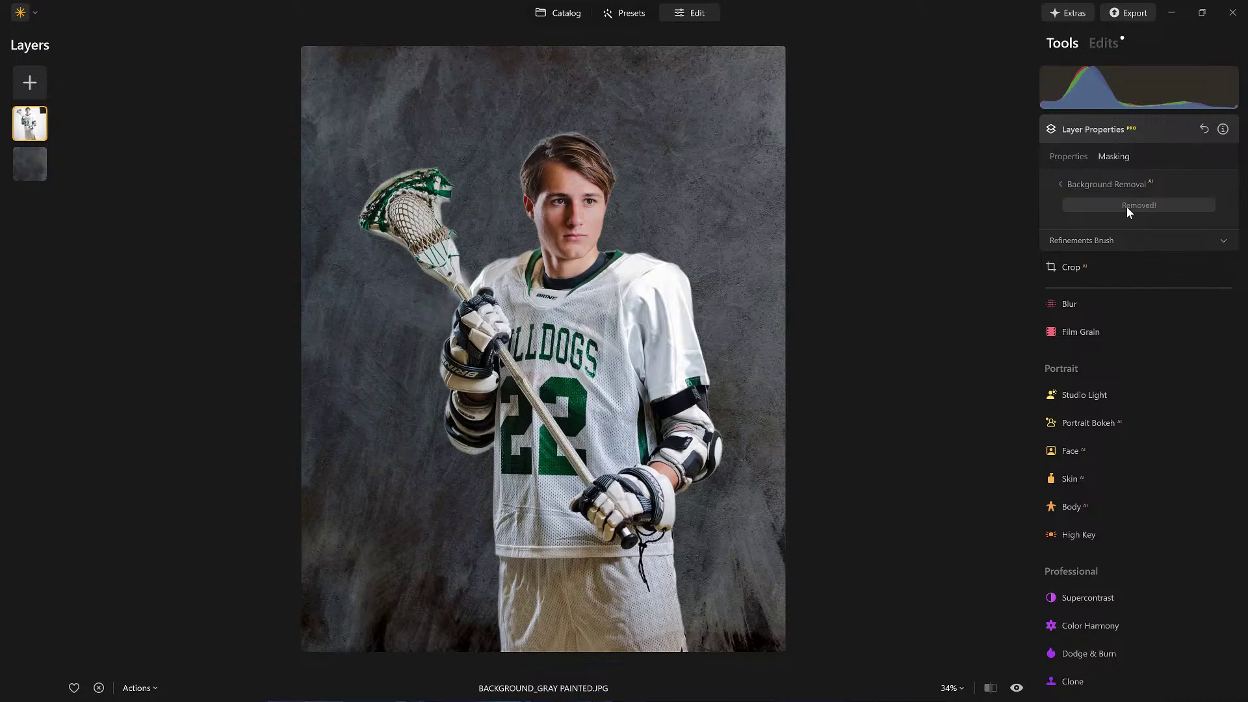
Step: Set the layer mask brush to Erase at strength 26
left_click(1062, 186)
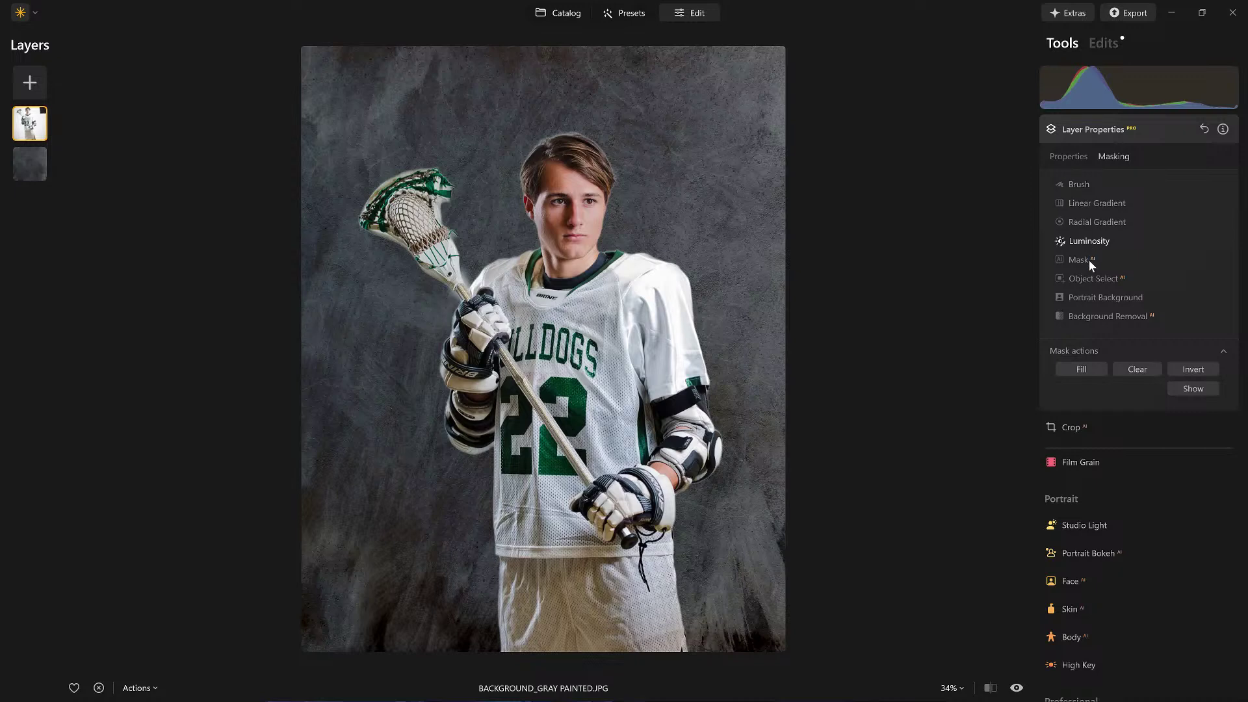
left_click(1069, 185)
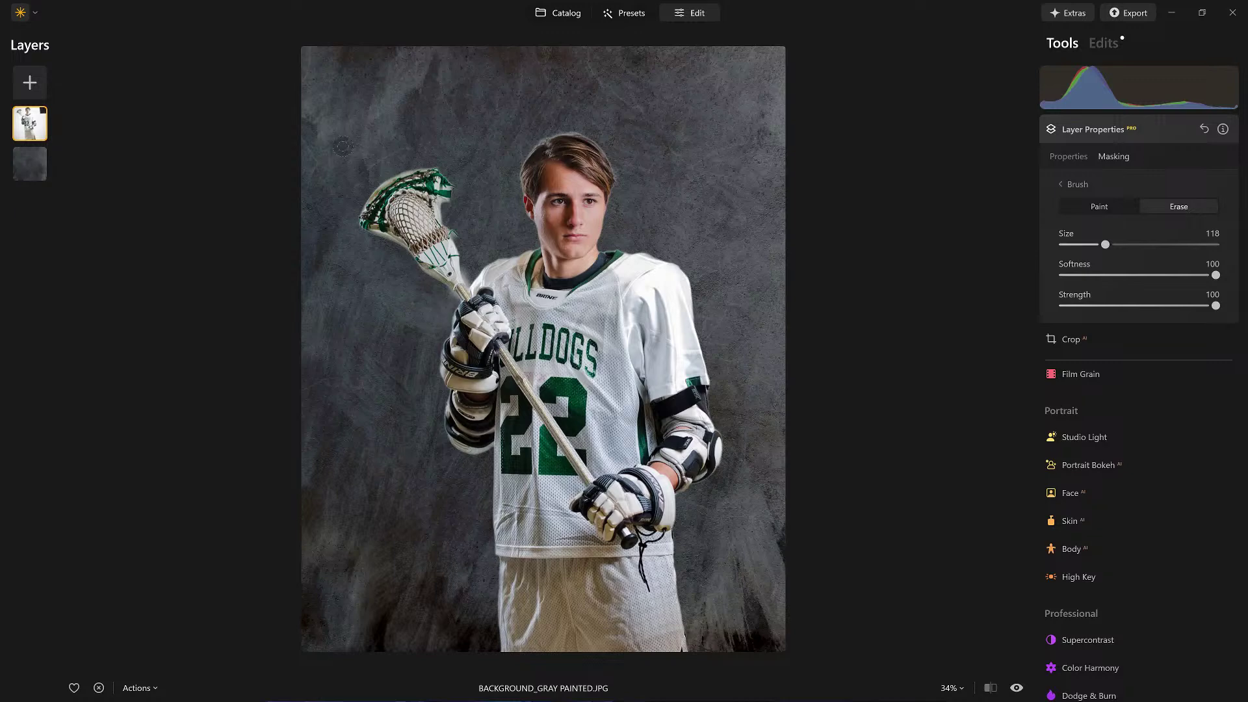
left_click(1176, 209)
scroll(357, 178, "up", 4)
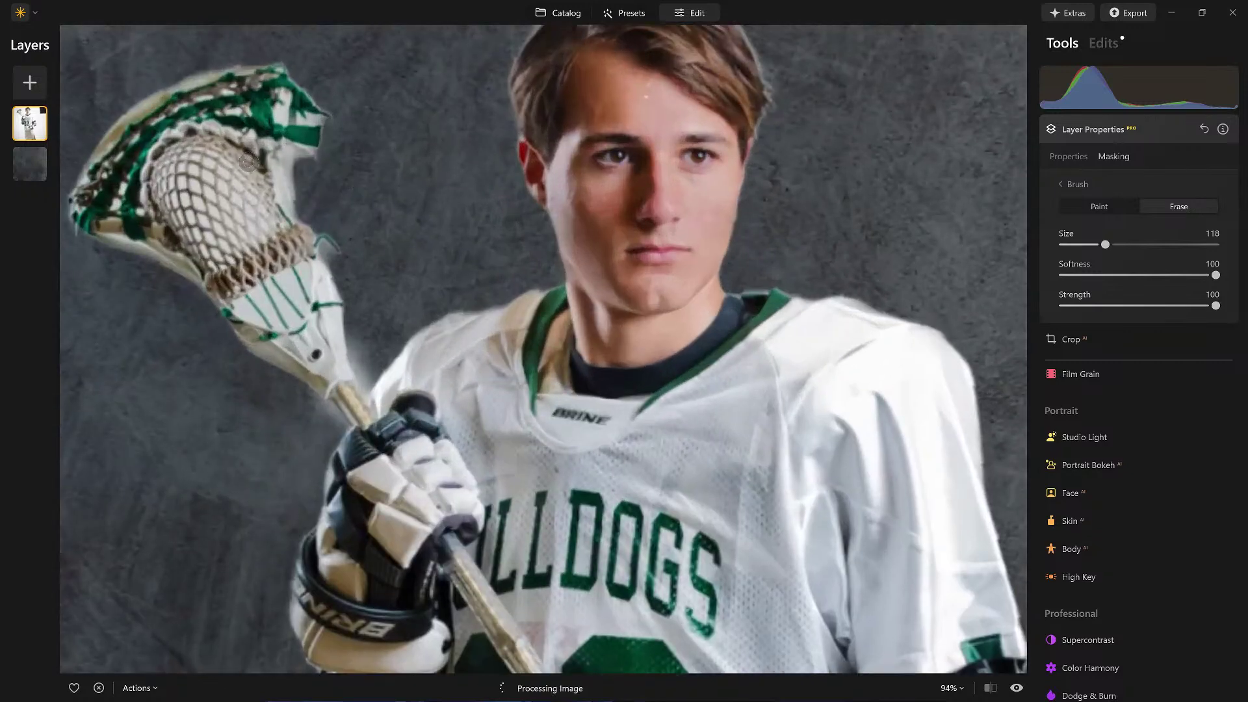
left_click(1107, 306)
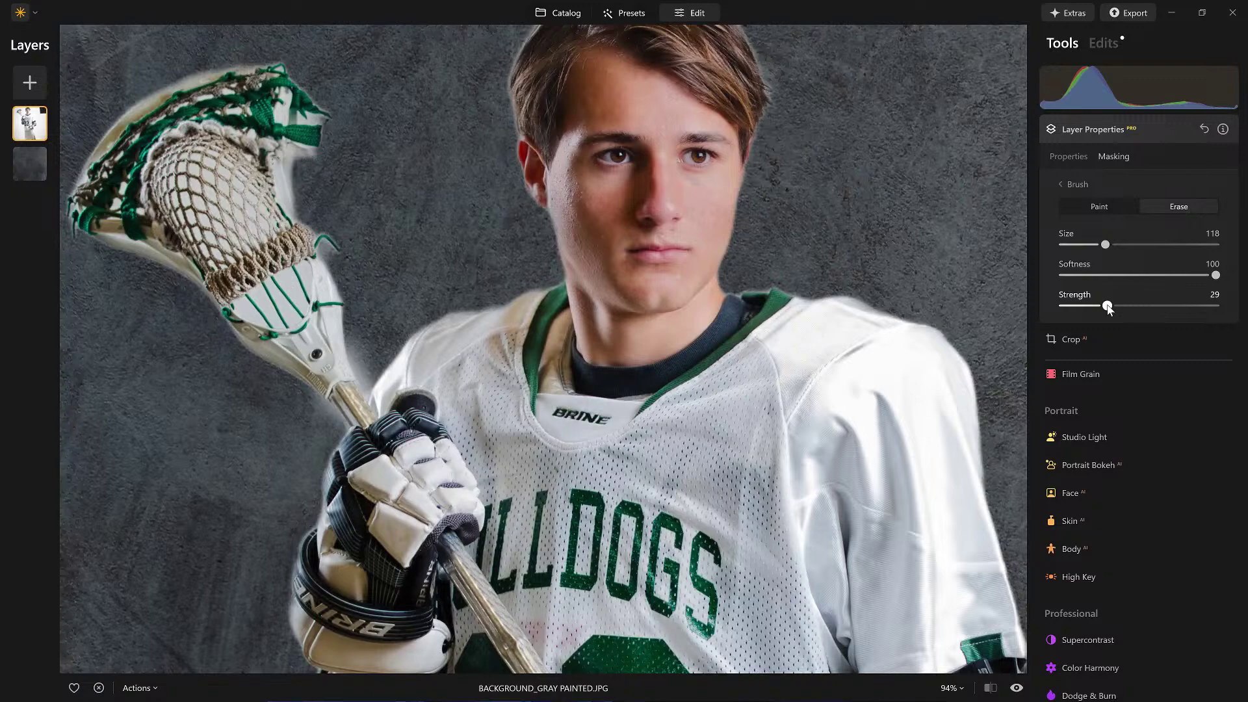
left_click_drag(1107, 305, 1102, 305)
Step: Erase the mask over the lacrosse stick head so the texture shows through the netting
mouse_move(215, 213)
left_mouse_down()
mouse_move(172, 141)
mouse_move(237, 230)
mouse_move(263, 293)
mouse_move(239, 207)
mouse_move(305, 232)
mouse_move(189, 129)
mouse_move(204, 167)
mouse_move(162, 134)
mouse_move(183, 208)
mouse_move(246, 262)
mouse_move(261, 315)
mouse_move(280, 261)
mouse_move(321, 241)
mouse_move(320, 217)
mouse_move(280, 266)
mouse_move(244, 268)
mouse_move(302, 279)
left_mouse_up()
mouse_move(211, 270)
left_mouse_down()
mouse_move(250, 263)
mouse_move(254, 295)
mouse_move(305, 258)
mouse_move(356, 260)
left_mouse_up()
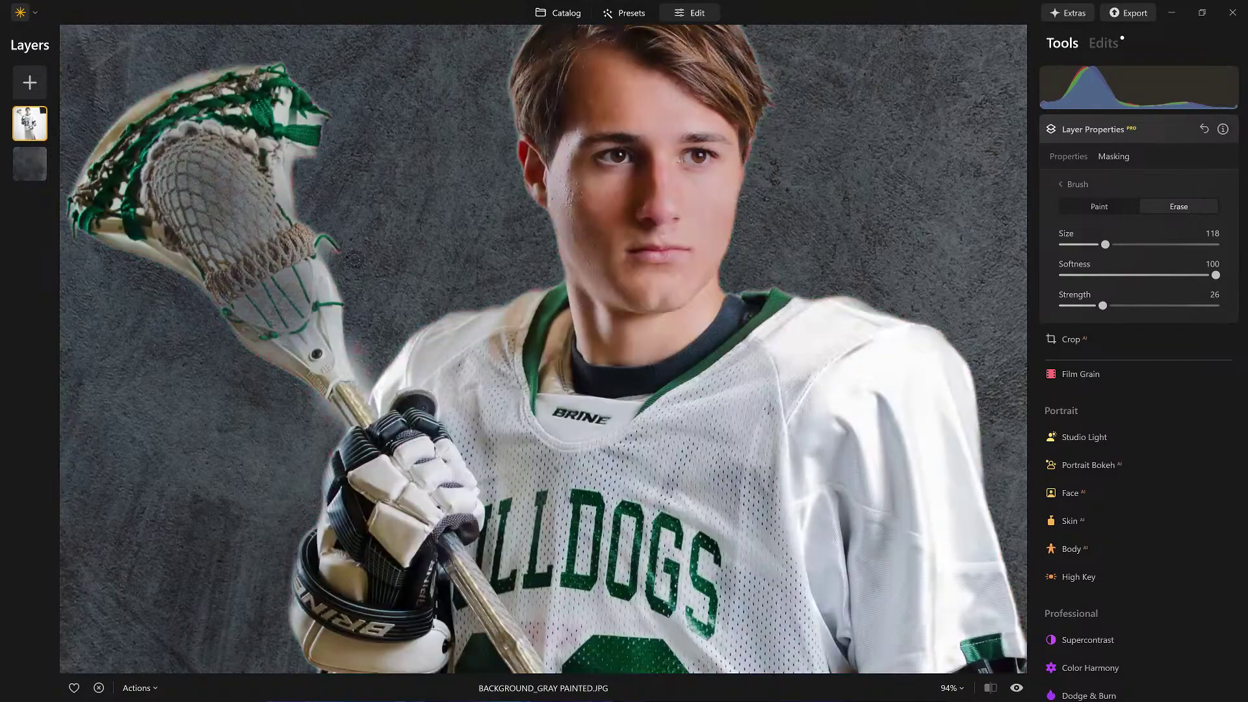
left_click_drag(281, 247, 243, 65)
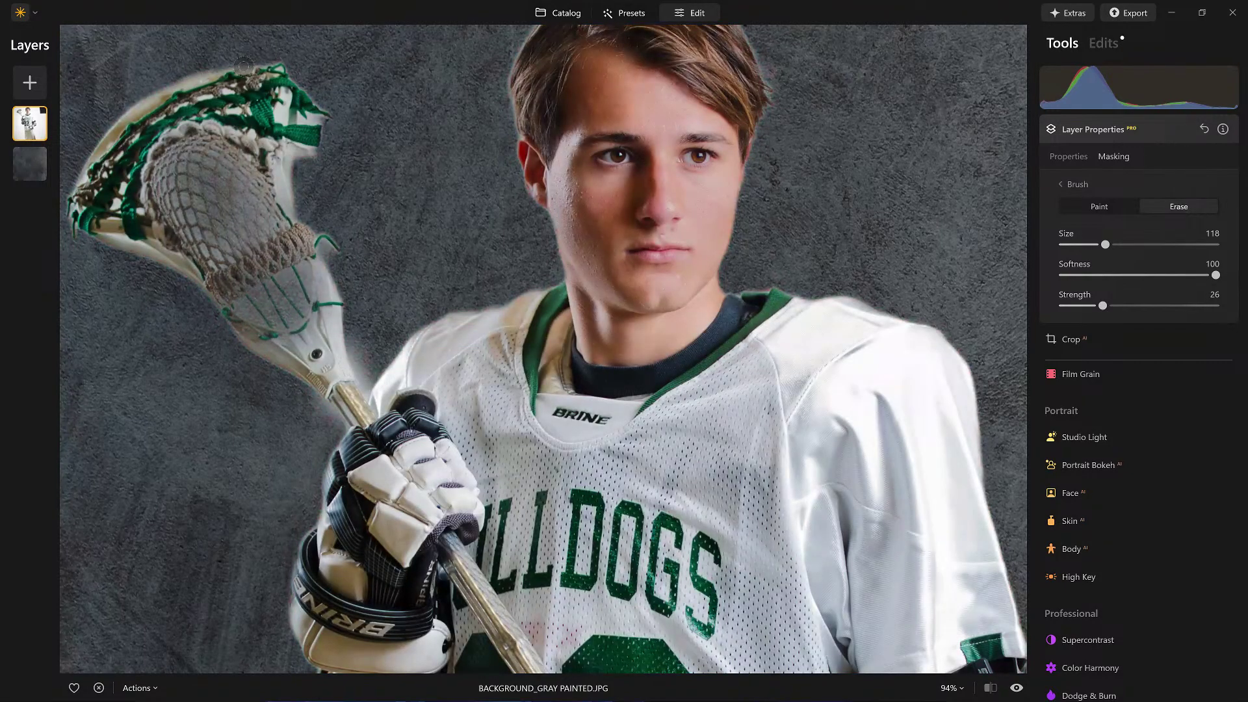
mouse_move(128, 87)
left_mouse_down()
mouse_move(78, 177)
mouse_move(245, 172)
left_mouse_up()
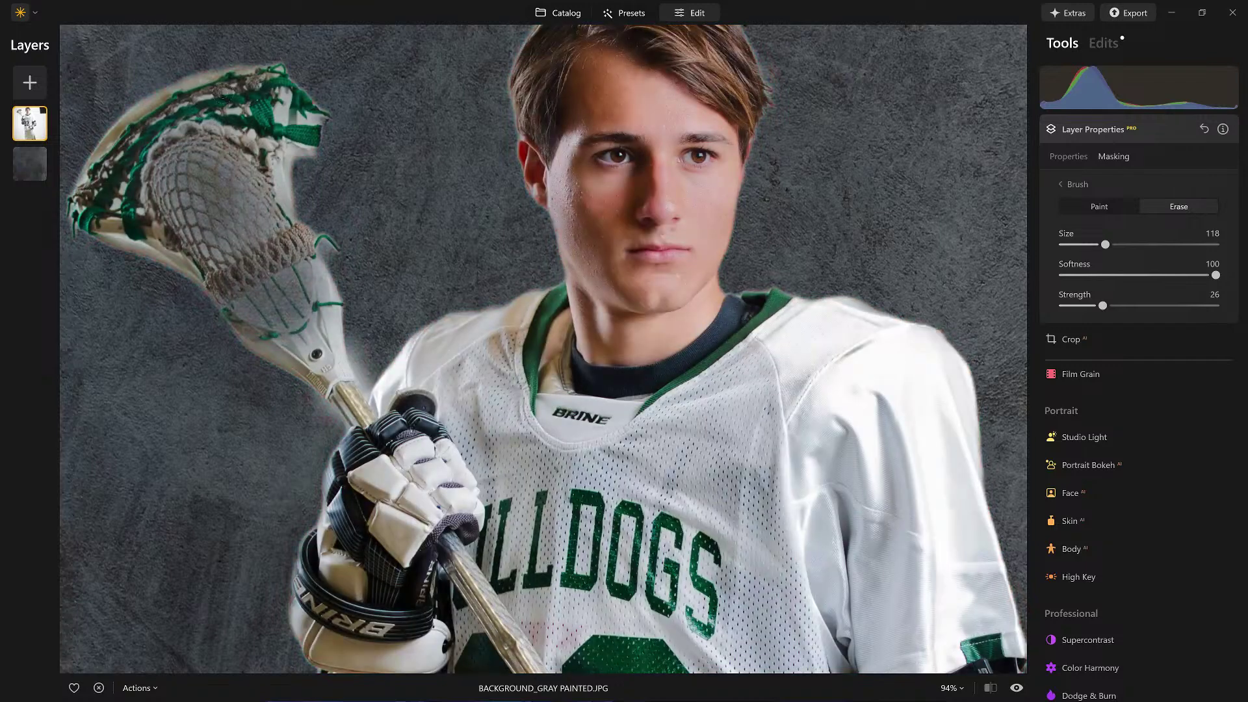
mouse_move(182, 190)
left_mouse_down()
mouse_move(137, 135)
mouse_move(164, 183)
left_mouse_up()
left_click_drag(504, 191, 504, 191)
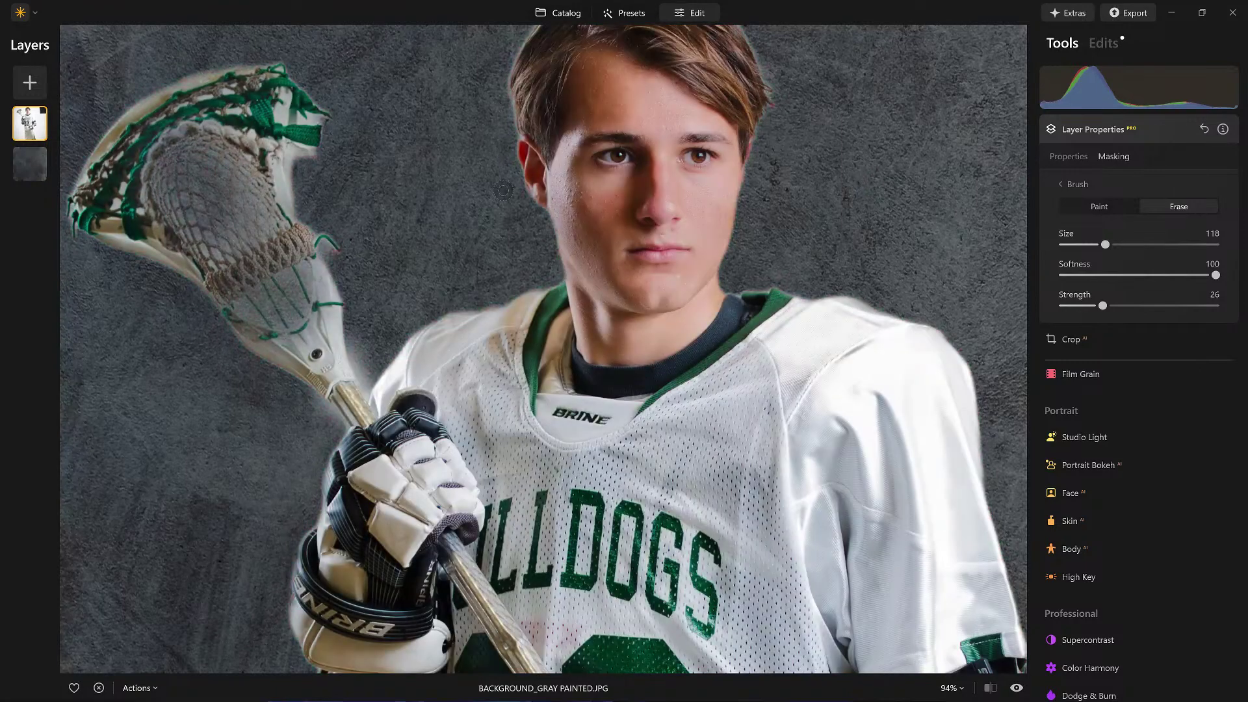
mouse_move(248, 202)
left_mouse_down()
mouse_move(254, 182)
mouse_move(286, 204)
left_mouse_up()
left_click(1139, 128)
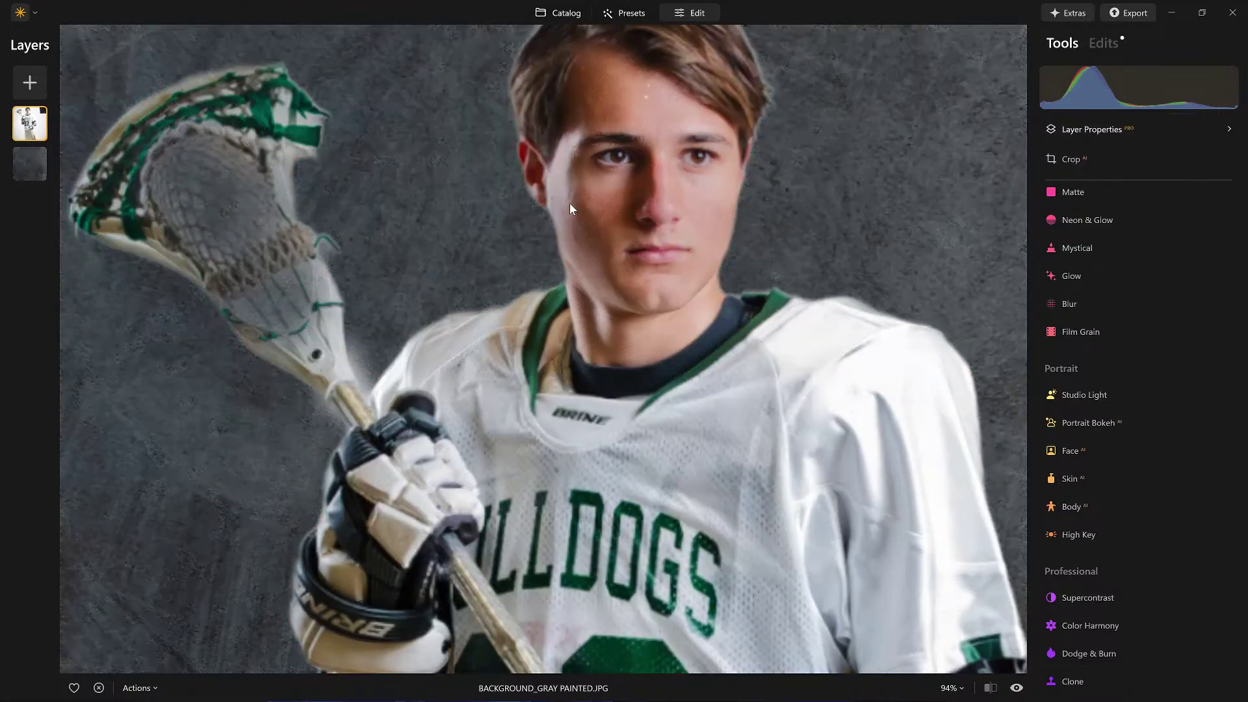
Step: Duplicate the gray background layer and drag the copy above the player layer
left_click(576, 202)
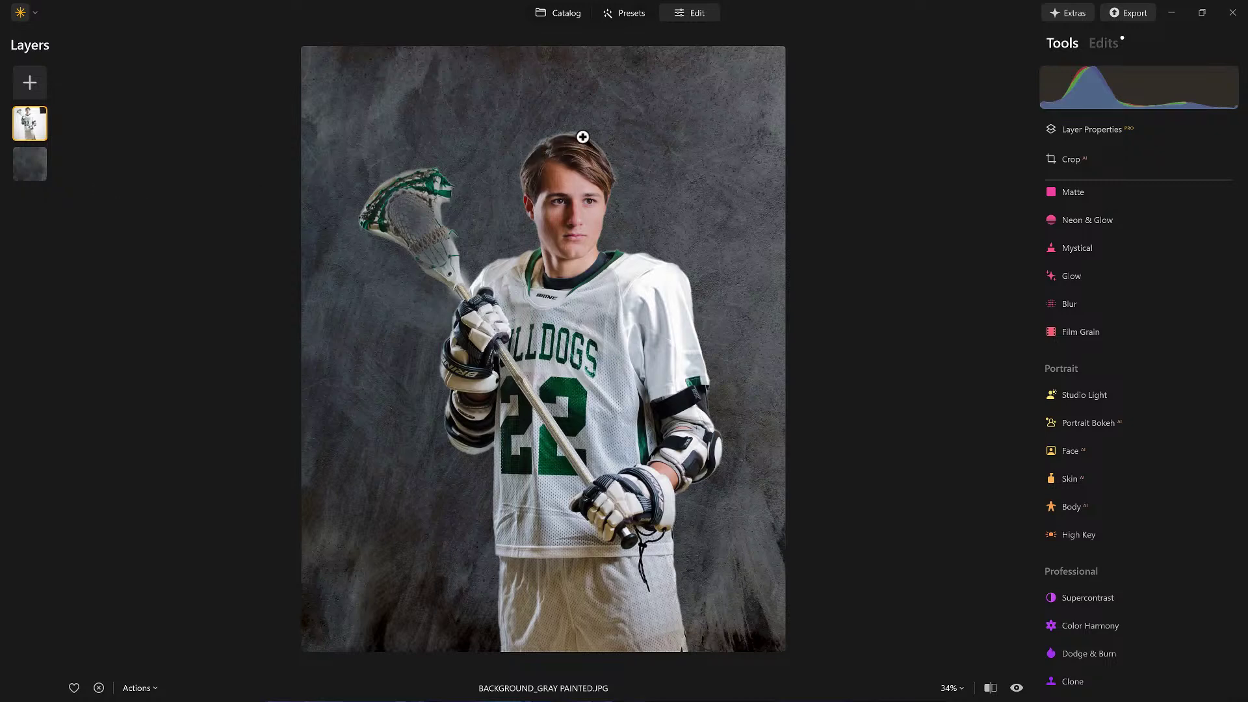
left_click(36, 163)
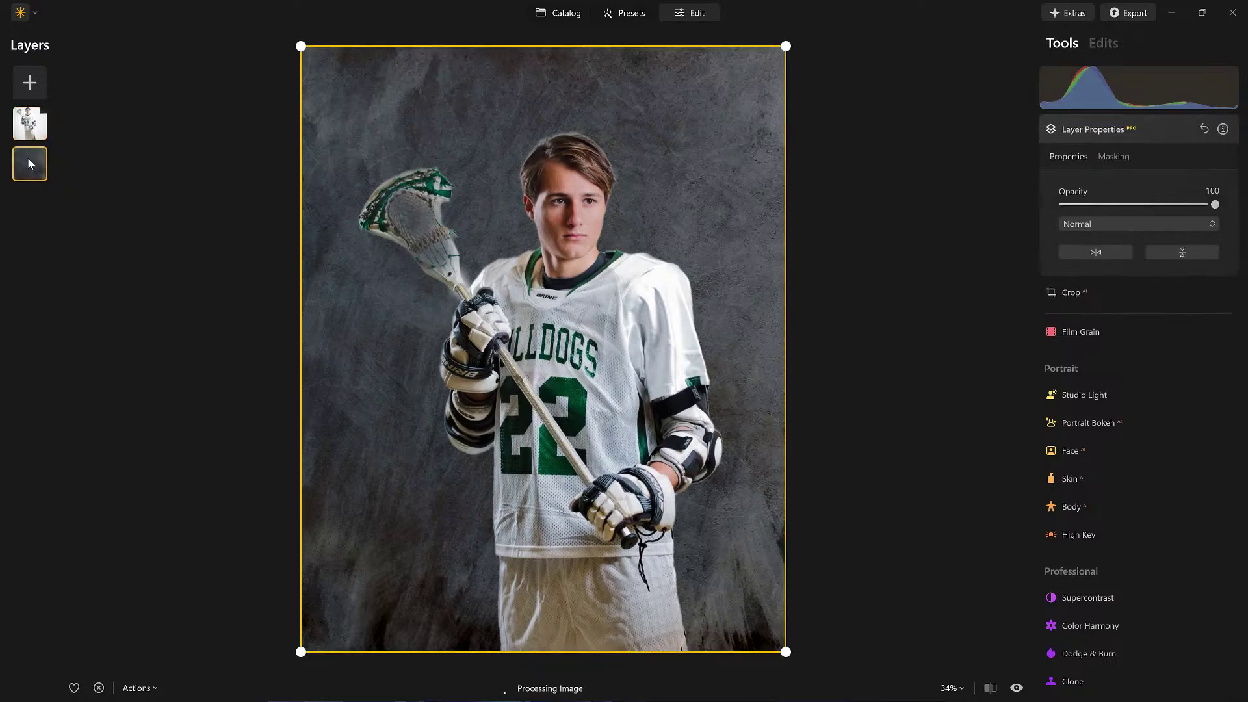
right_click(28, 163)
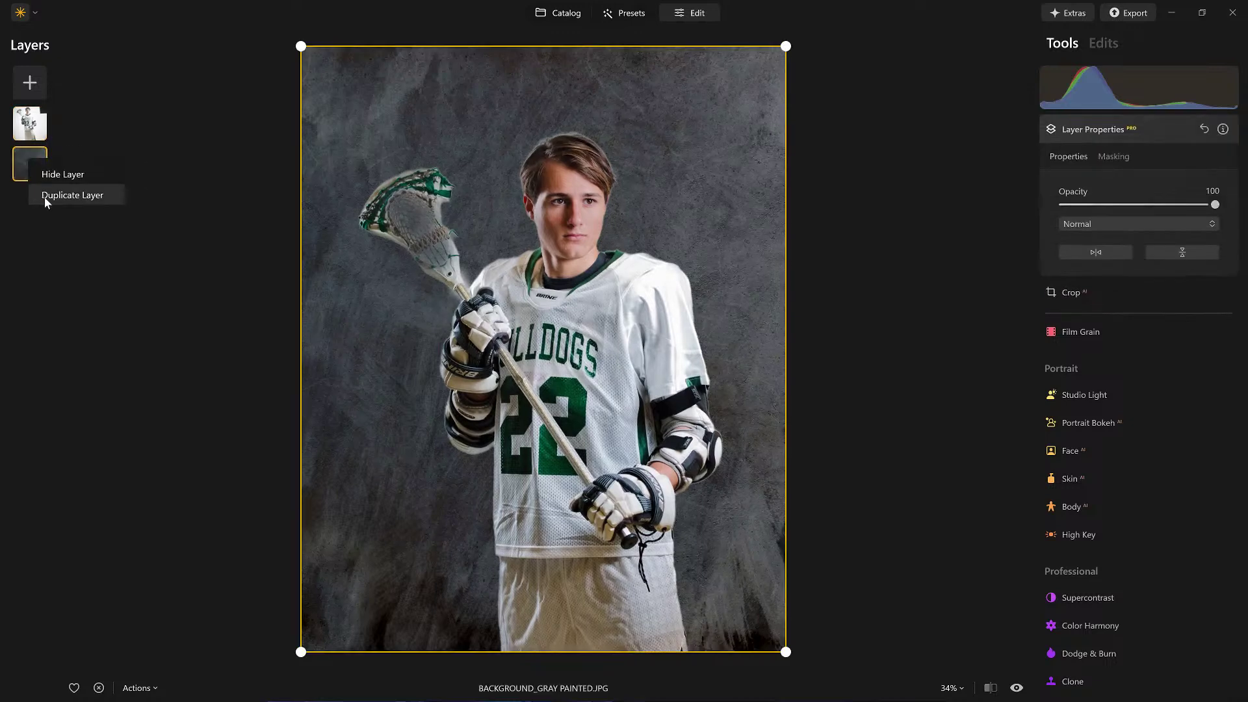
left_click(44, 196)
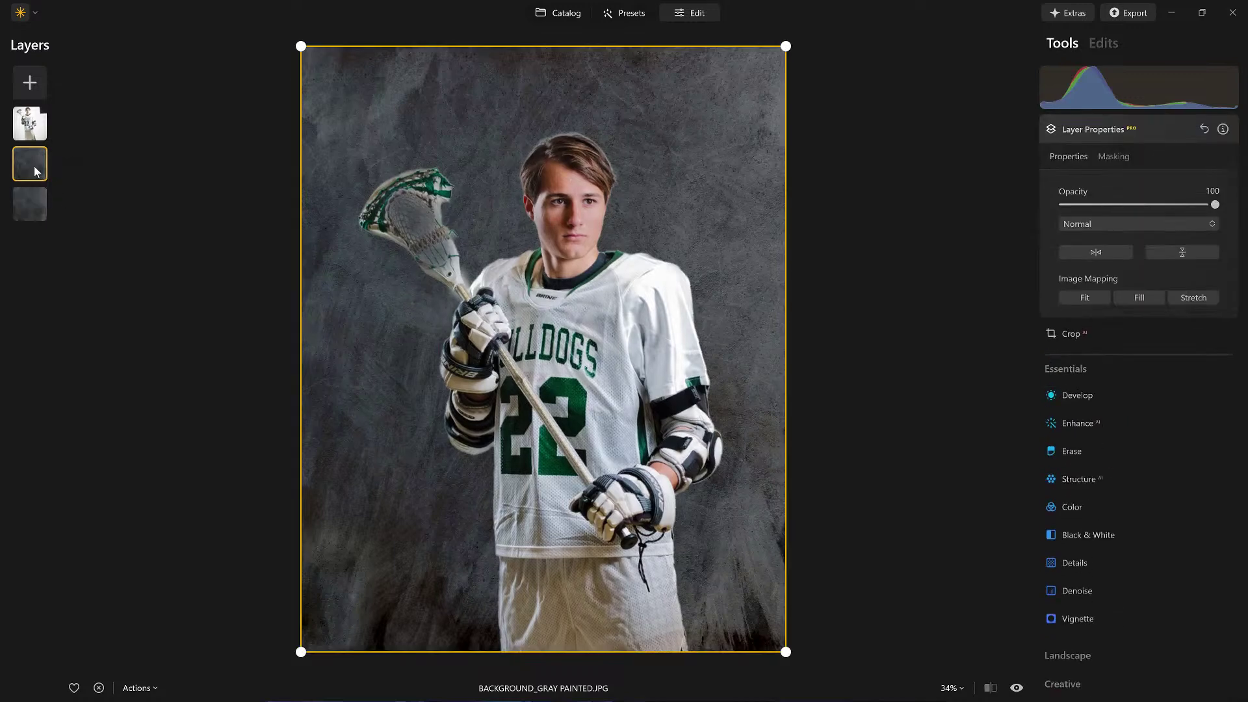
left_click_drag(22, 162, 33, 113)
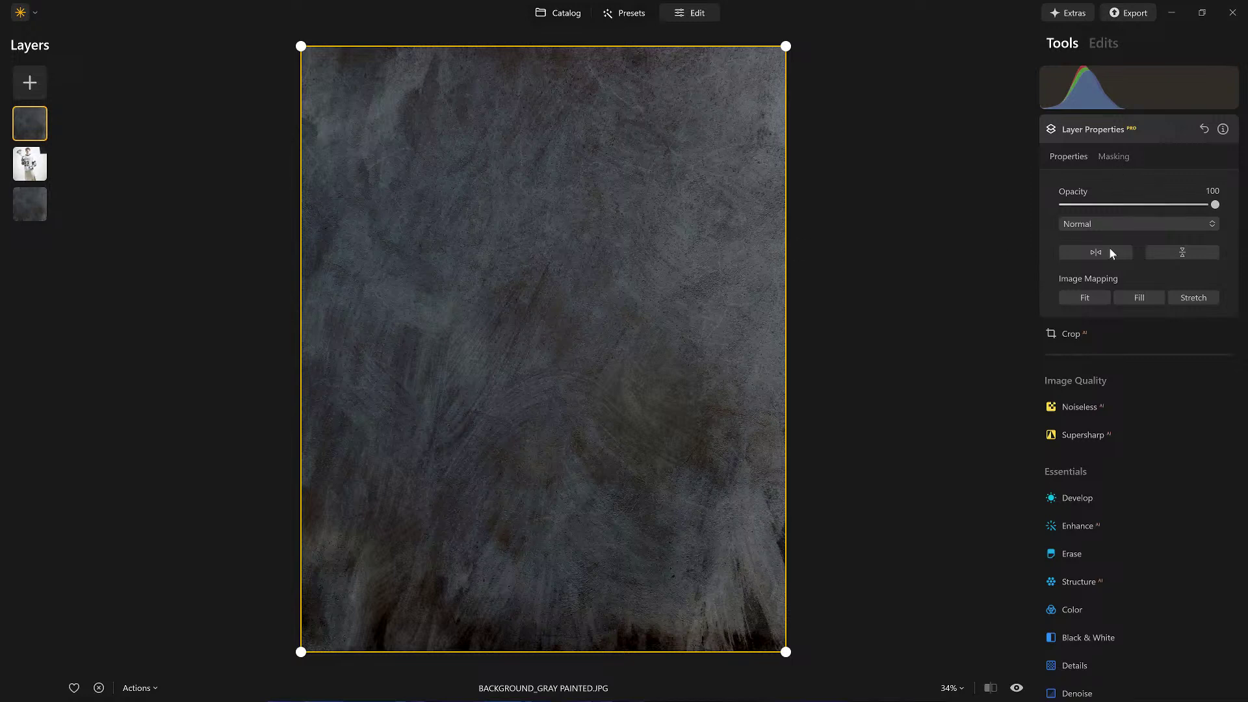
Step: Change the texture copy's blend mode from Normal to Soft Light and choose Masking > Brush
left_click(1113, 222)
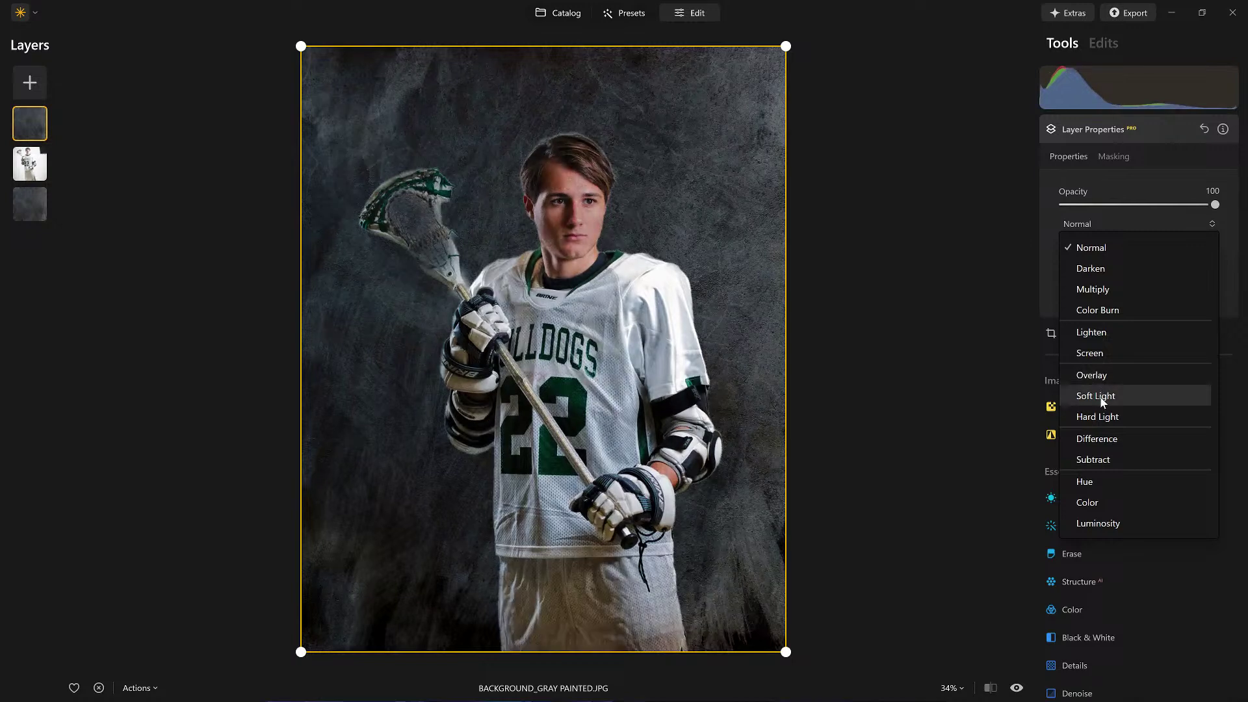
left_click(1103, 403)
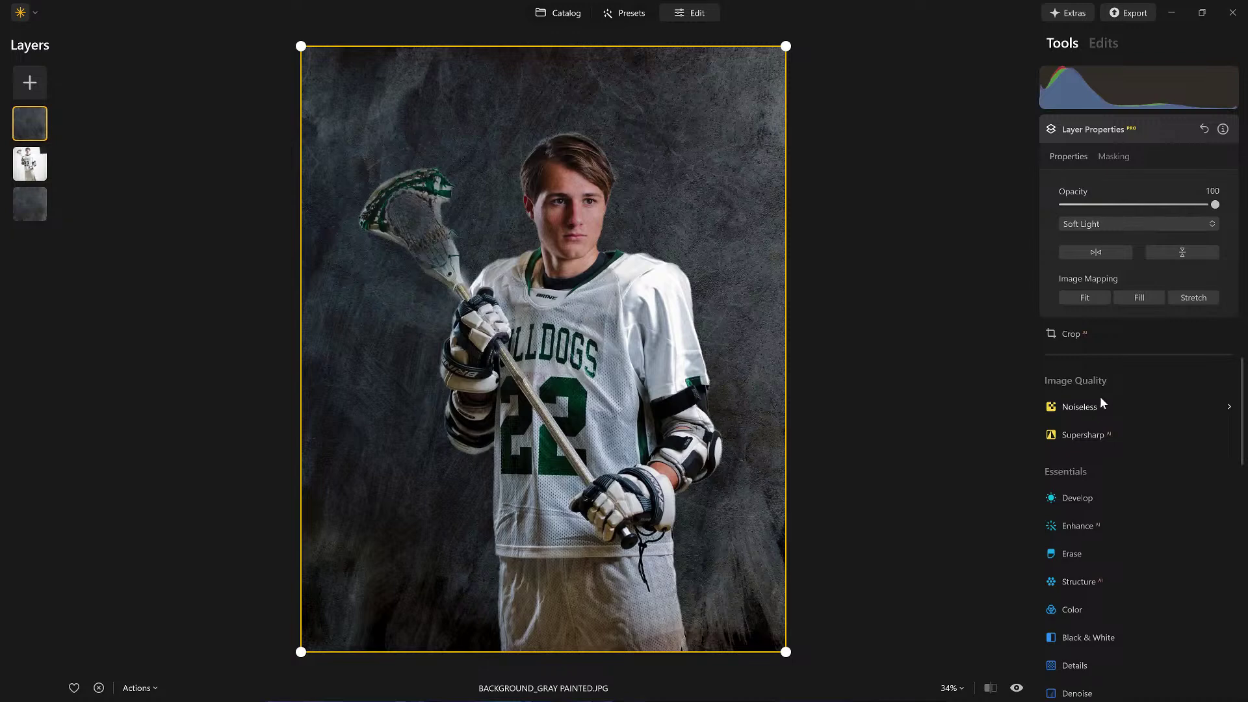
left_click(1115, 156)
left_click(1077, 184)
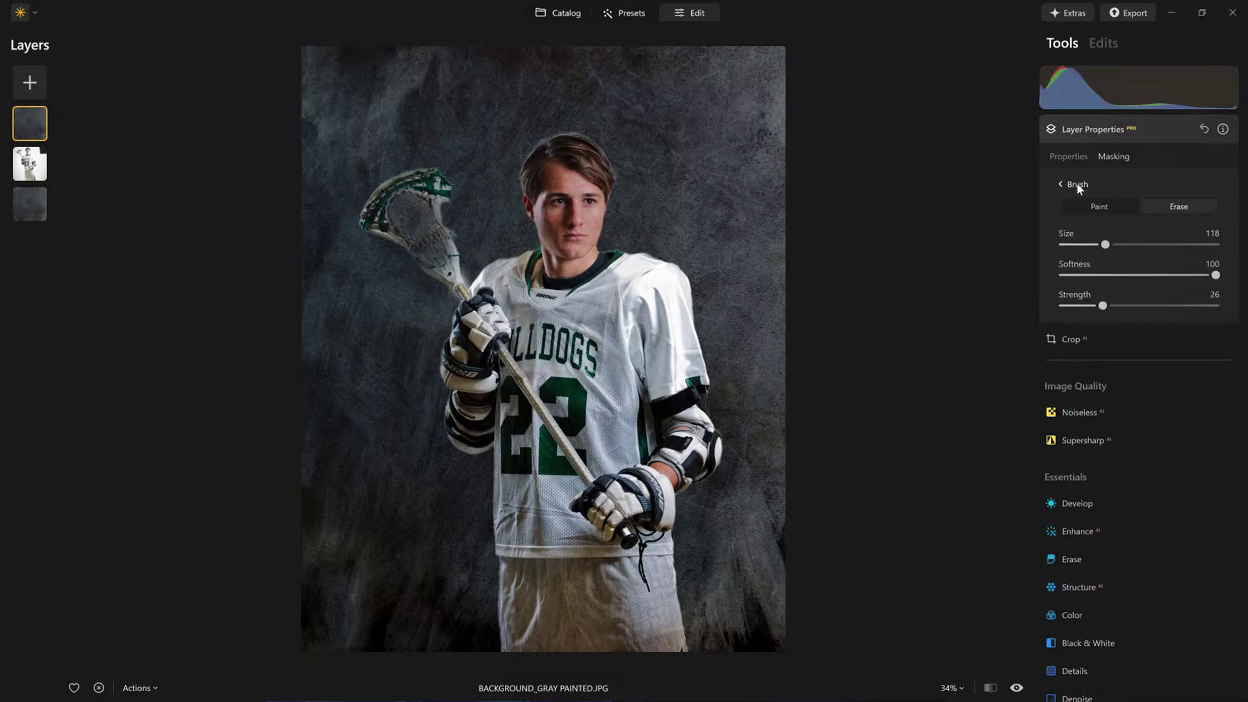
Step: Erase the Soft Light texture from the player's face and hair with an erase brush at Strength 65
left_click(1163, 307)
left_click(1177, 205)
scroll(548, 222, "up", 3)
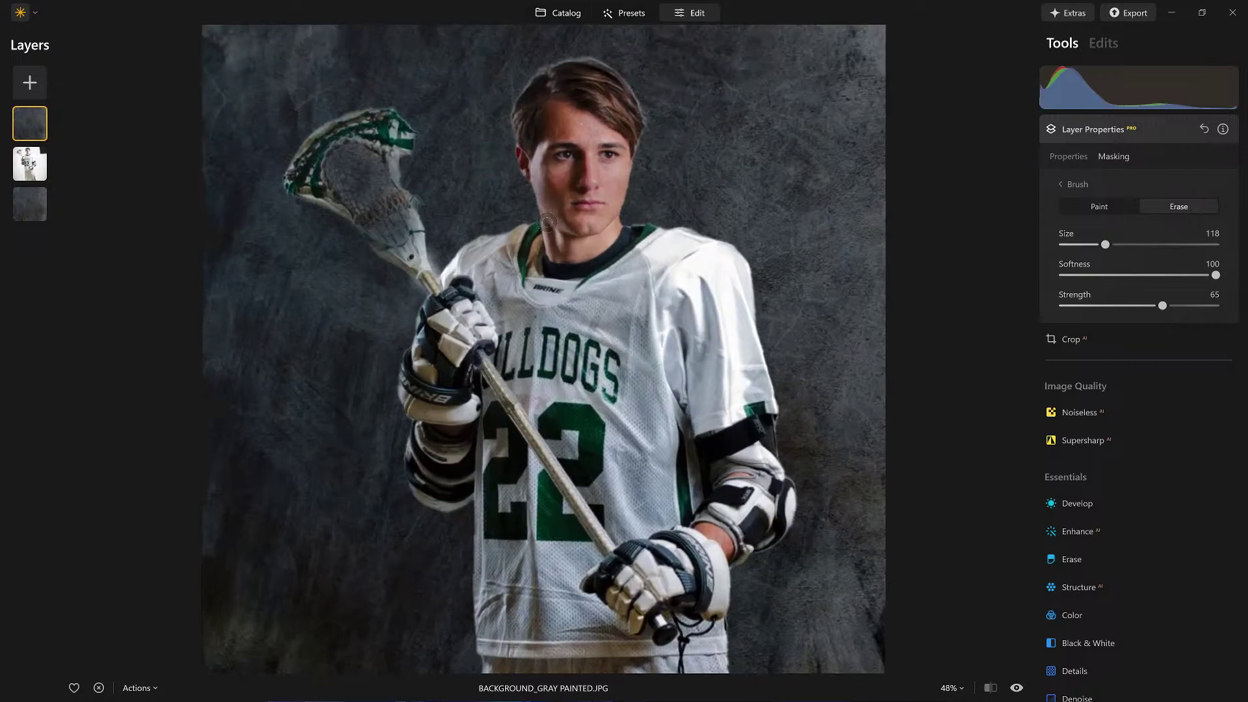
scroll(547, 222, "up", 1)
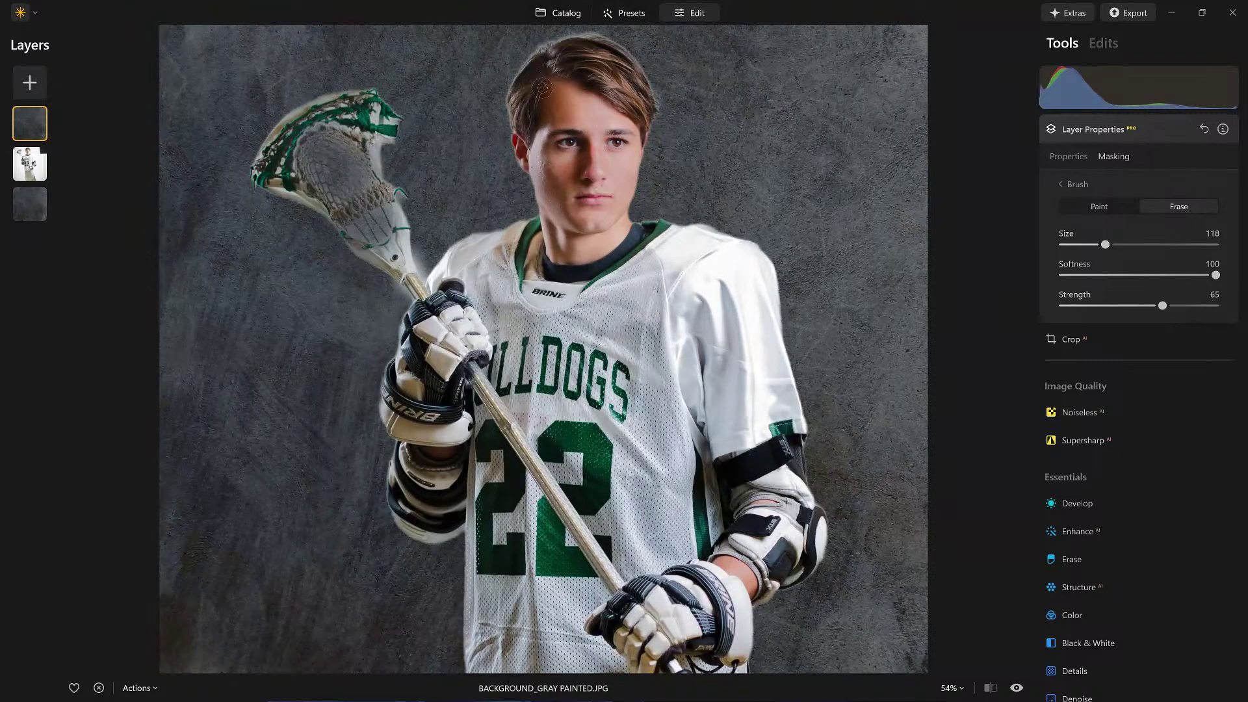
mouse_move(542, 87)
left_mouse_down()
mouse_move(545, 189)
mouse_move(568, 115)
mouse_move(552, 91)
mouse_move(569, 114)
mouse_move(553, 210)
mouse_move(562, 94)
mouse_move(565, 163)
left_mouse_up()
left_click_drag(595, 233, 661, 246)
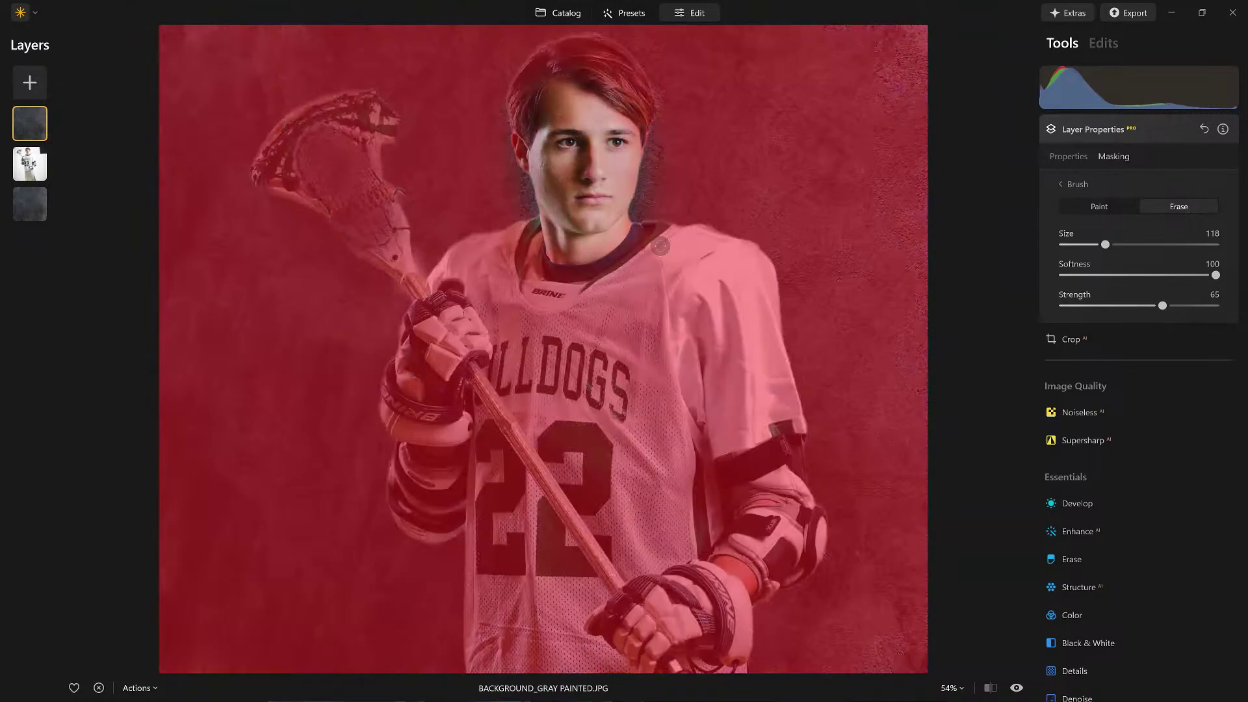
Step: Erase the texture from the lacrosse stick and its head at Strength 44
left_click(1099, 206)
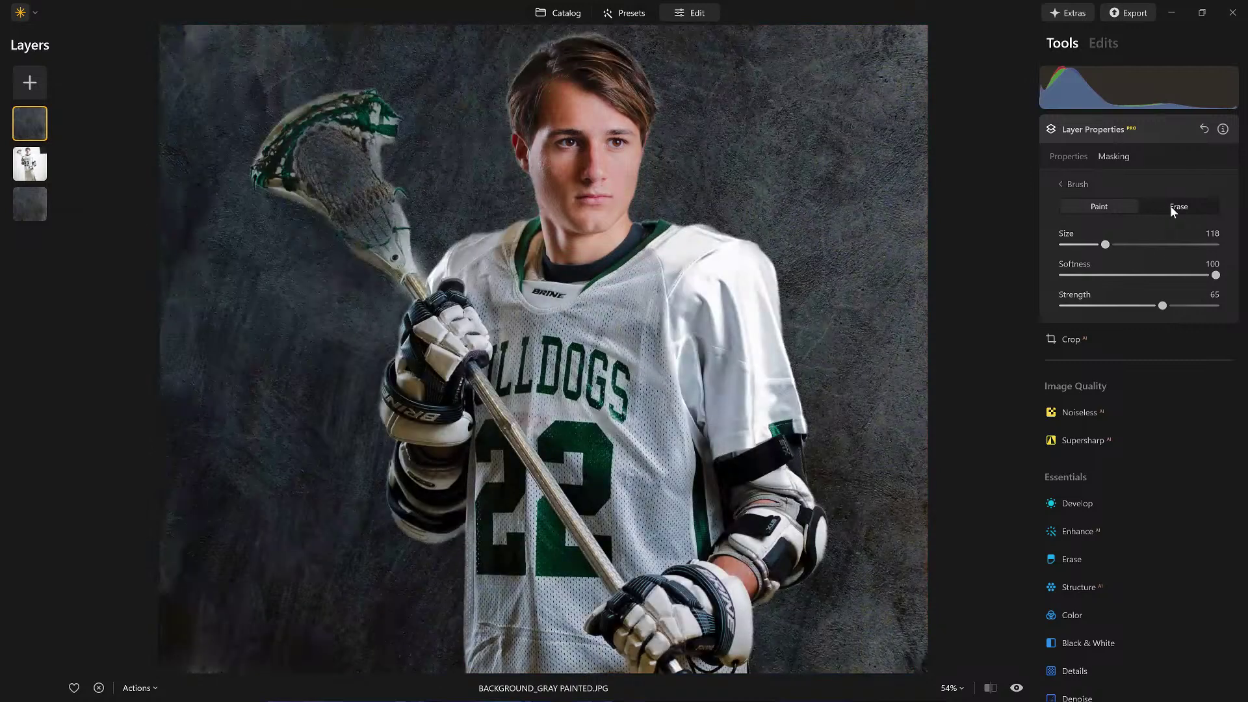
left_click(1170, 205)
left_click(1130, 306)
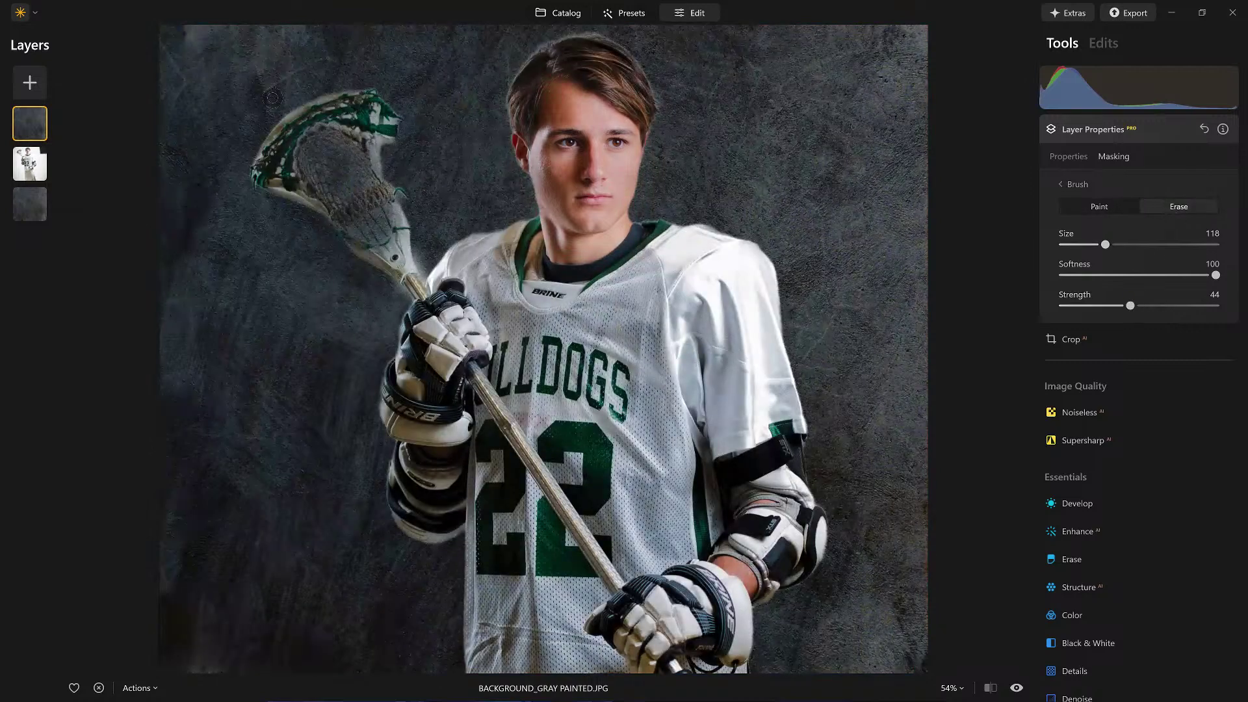
mouse_move(306, 127)
left_mouse_down()
mouse_move(375, 257)
mouse_move(572, 294)
left_mouse_up()
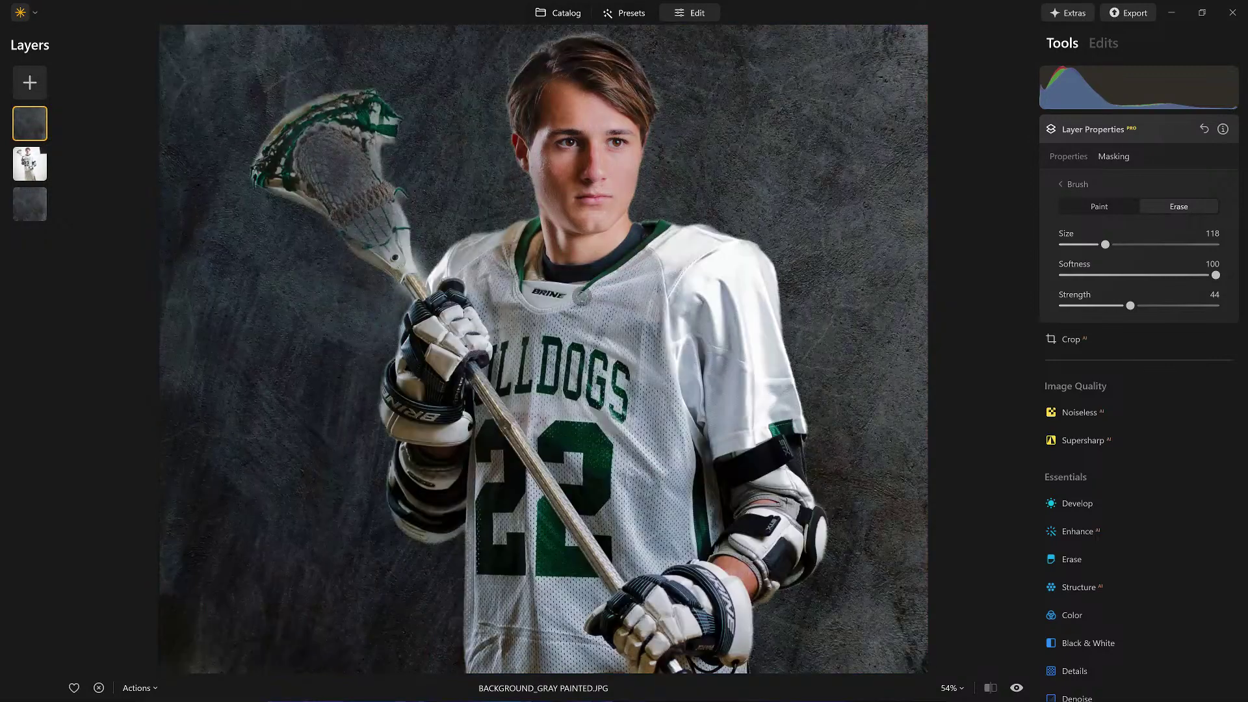
mouse_move(318, 184)
left_mouse_down()
mouse_move(267, 115)
mouse_move(259, 137)
mouse_move(274, 167)
mouse_move(320, 79)
mouse_move(330, 171)
left_mouse_up()
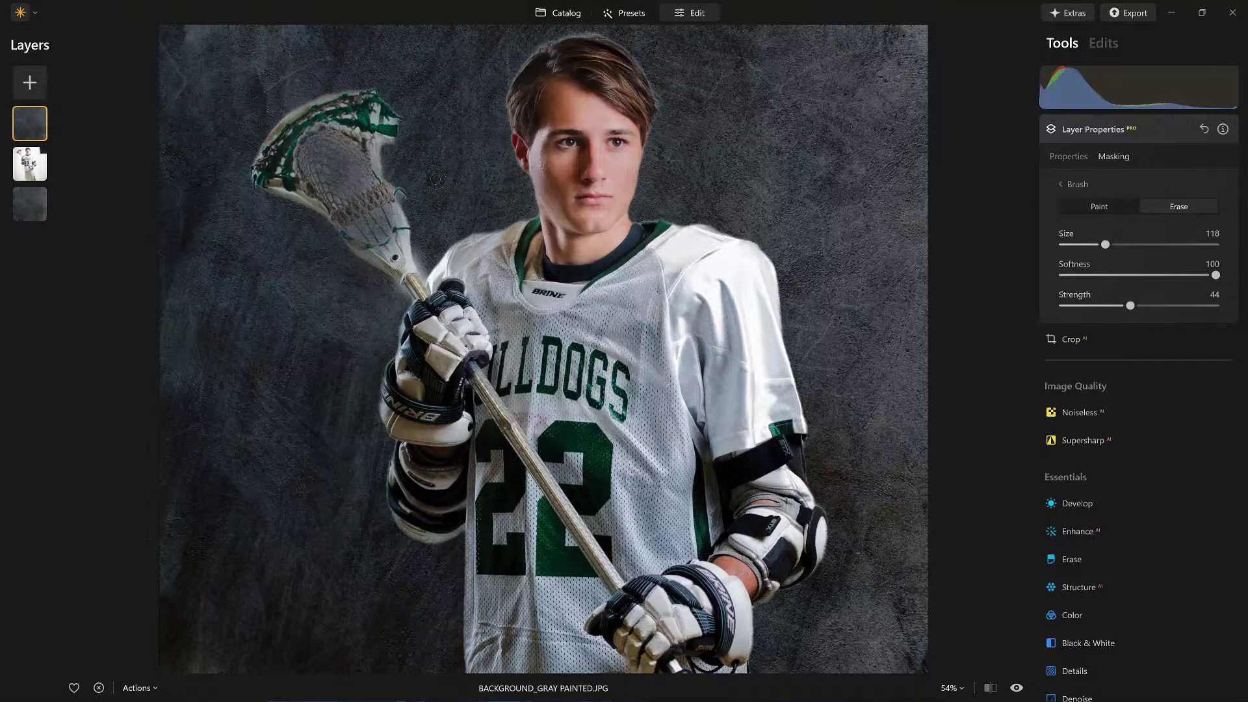
Step: Paint texture back along the stick shaft with a smaller brush, then close the masking controls
key("x")
key("bracketleft")
key("bracketleft")
key("bracketleft")
key("bracketleft")
key("bracketleft")
key("bracketleft")
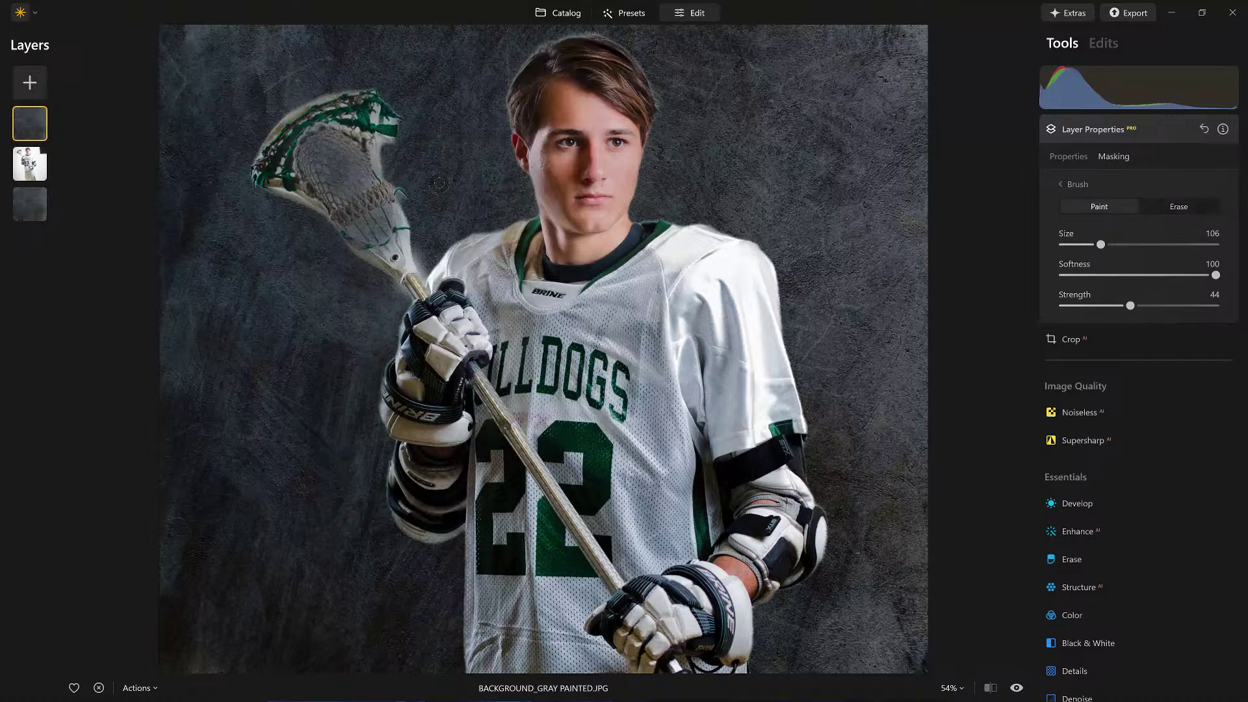
mouse_move(419, 277)
left_mouse_down()
mouse_move(399, 293)
mouse_move(337, 259)
mouse_move(400, 265)
left_mouse_up()
left_click(1154, 127)
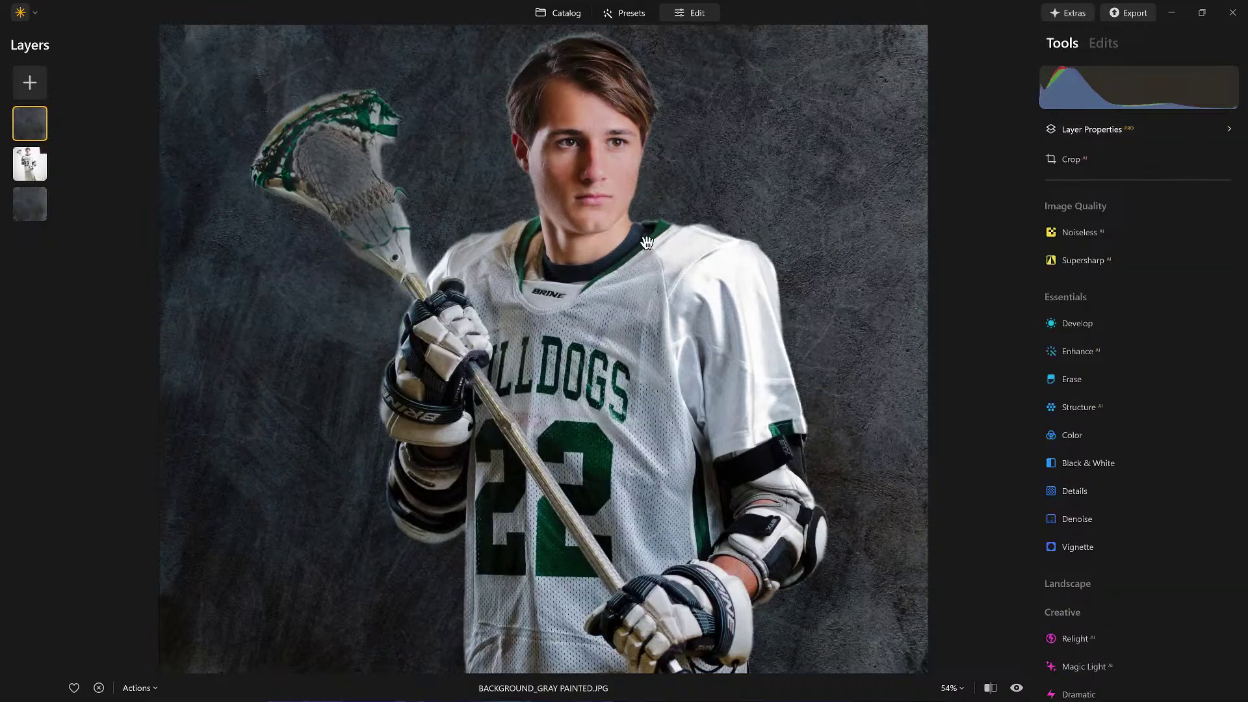
scroll(648, 245, "down", 2)
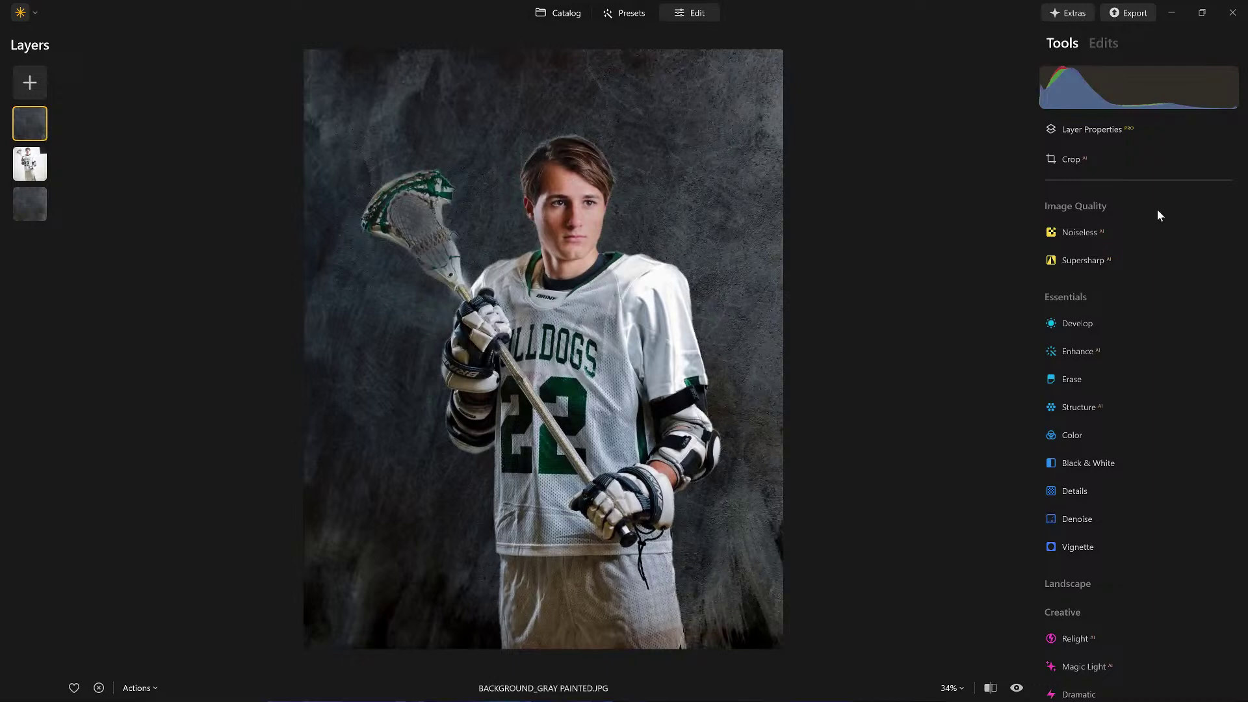
Step: Add the gray back-view player image as a layer, shift it left, and place it beneath the player photo
left_click(1101, 129)
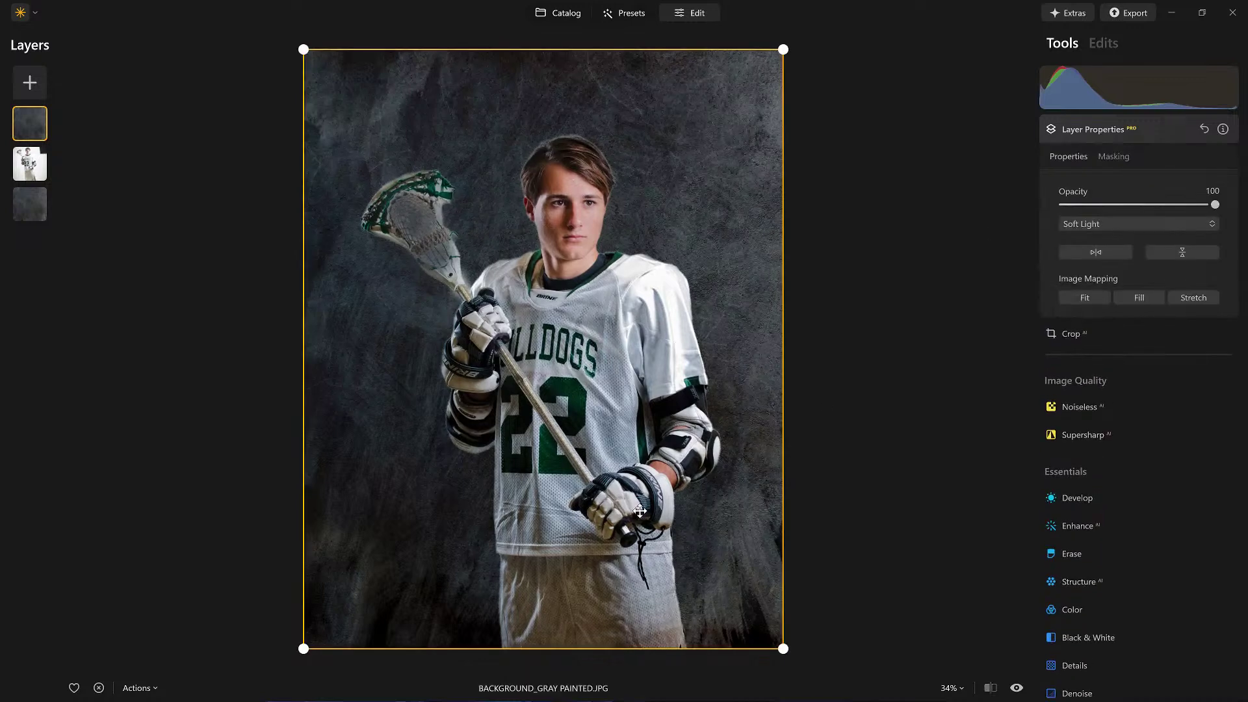
left_click(30, 84)
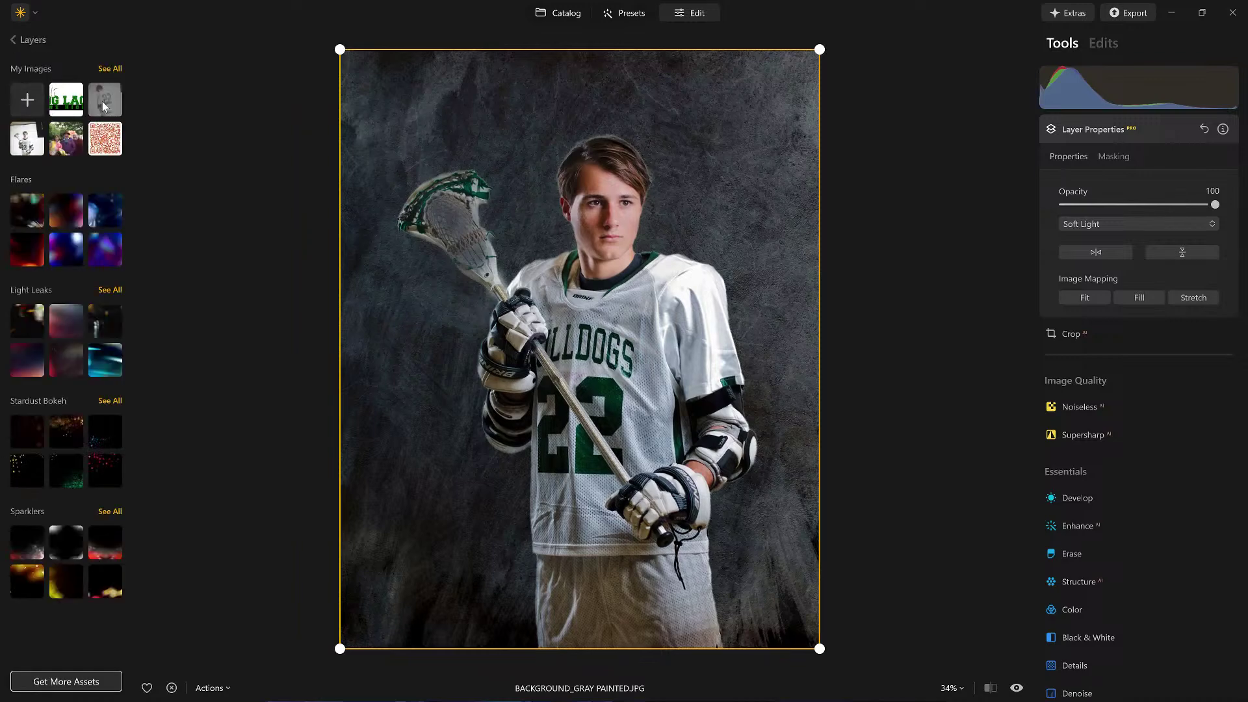
left_click(103, 101)
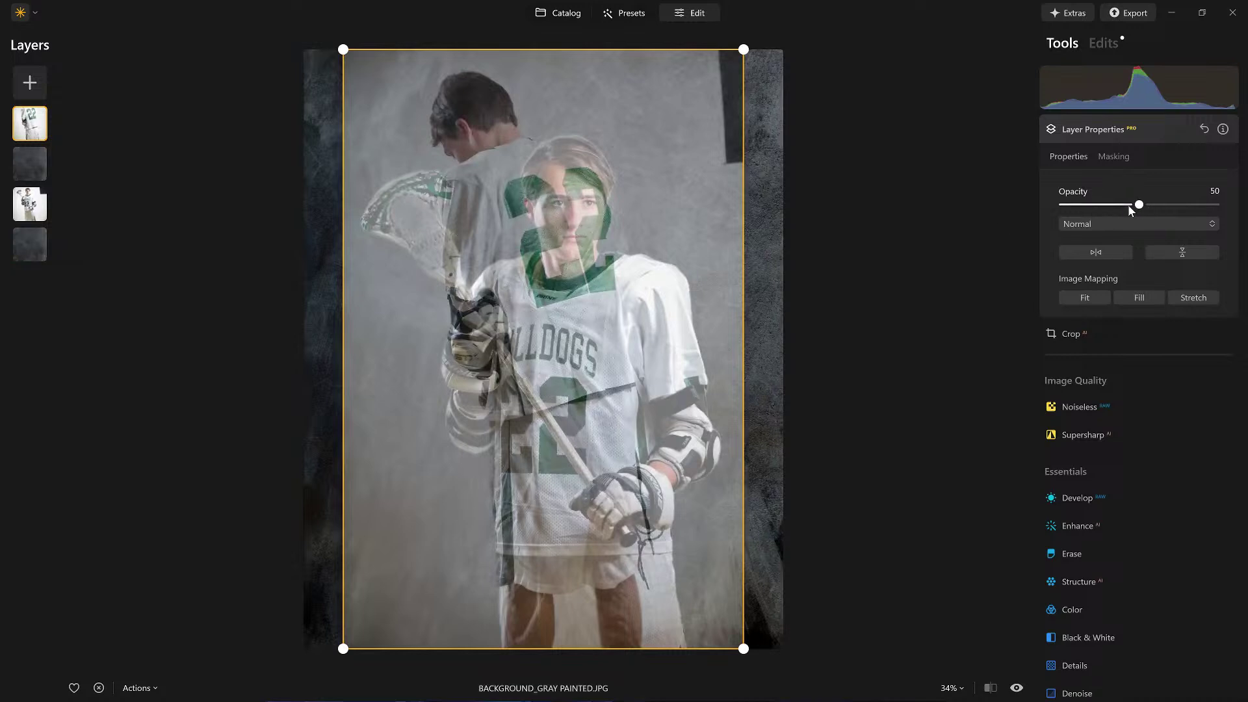
left_click_drag(519, 224, 400, 196)
left_click_drag(30, 133, 29, 207)
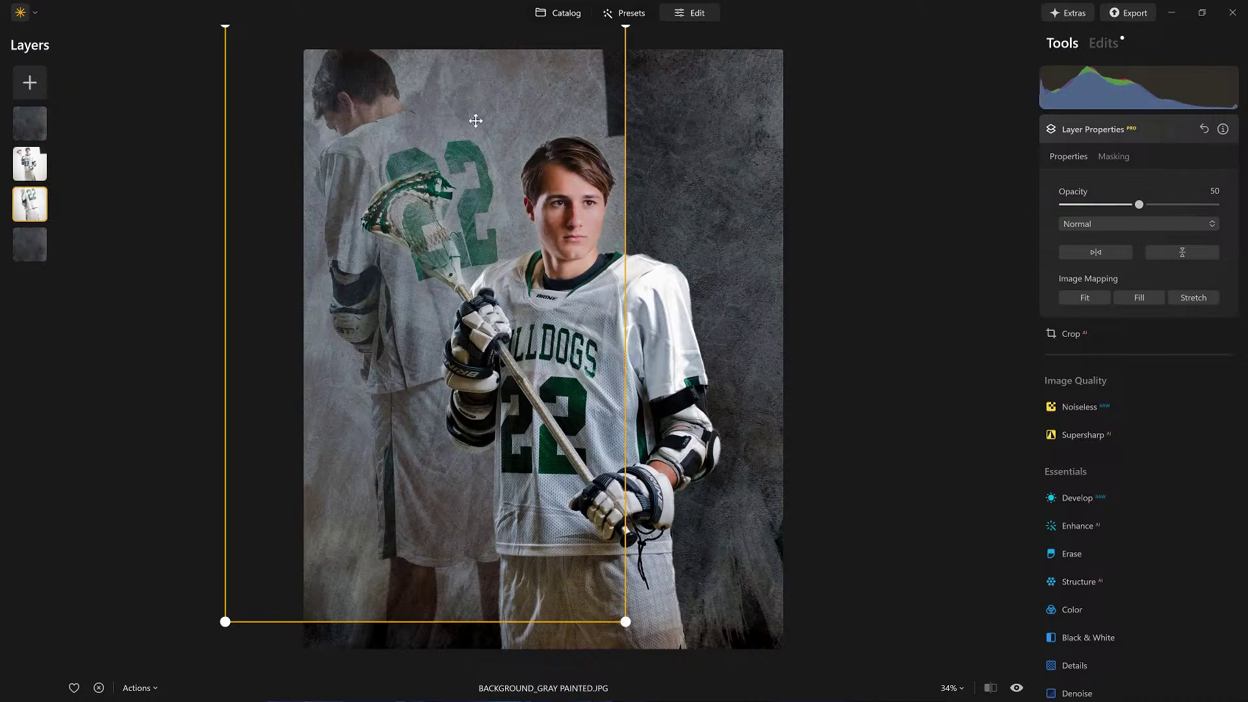
Step: Remove the gray background behind the ghosted player with AI background removal
left_click(1112, 156)
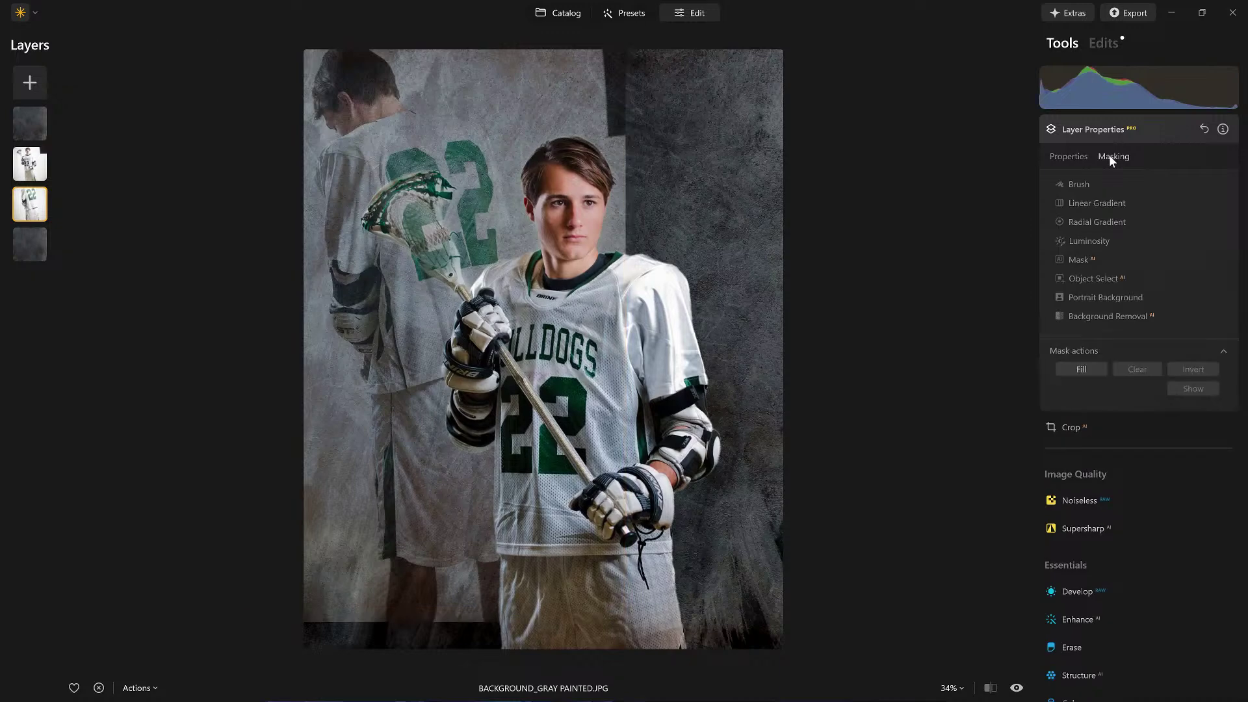
left_click(1108, 316)
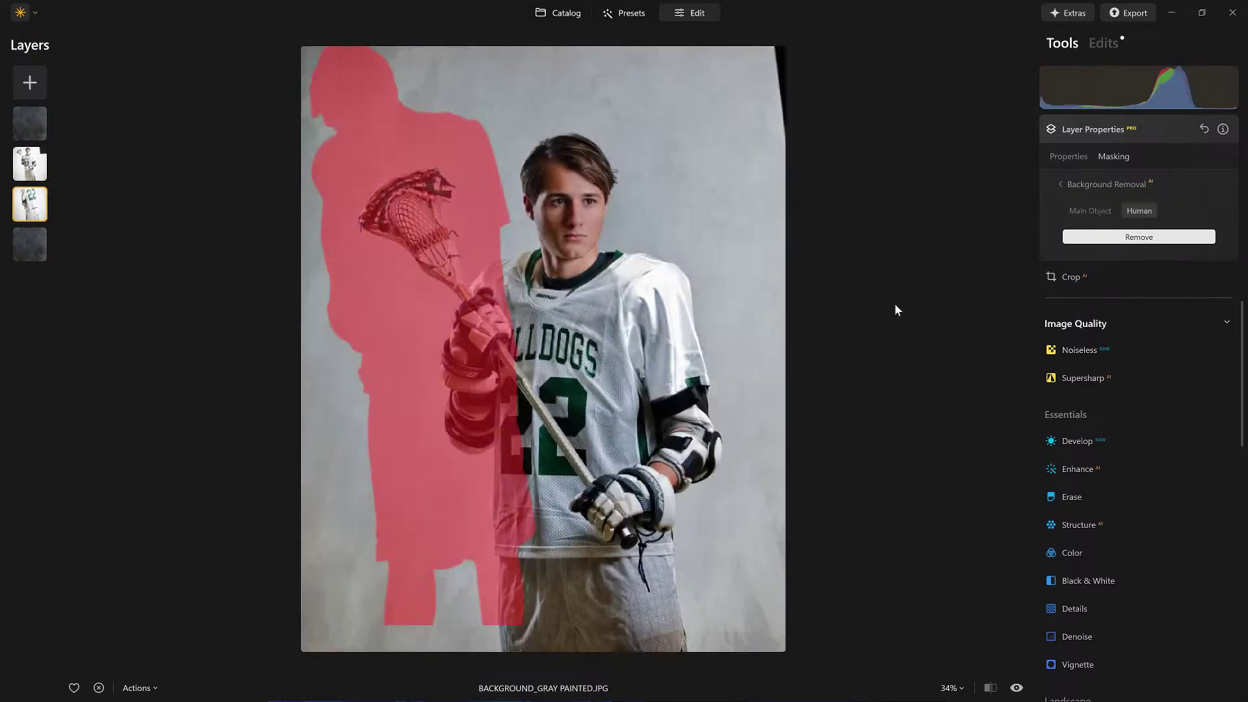
left_click(1123, 239)
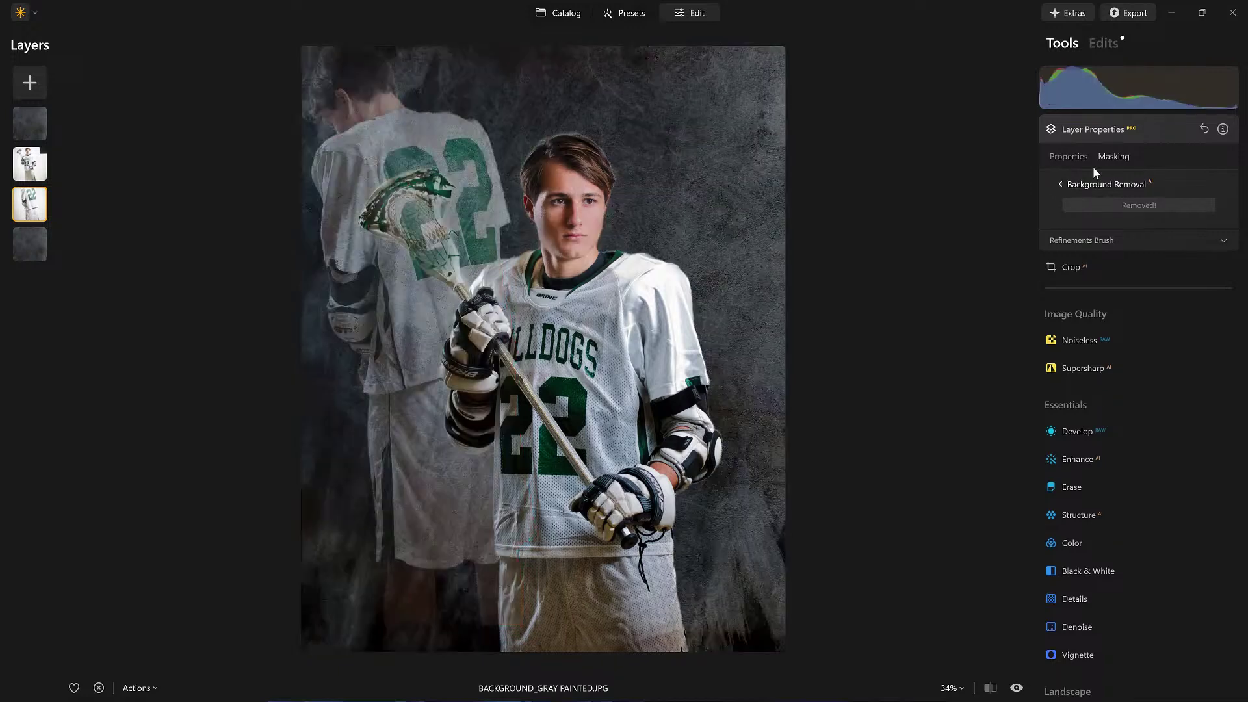
left_click(1060, 186)
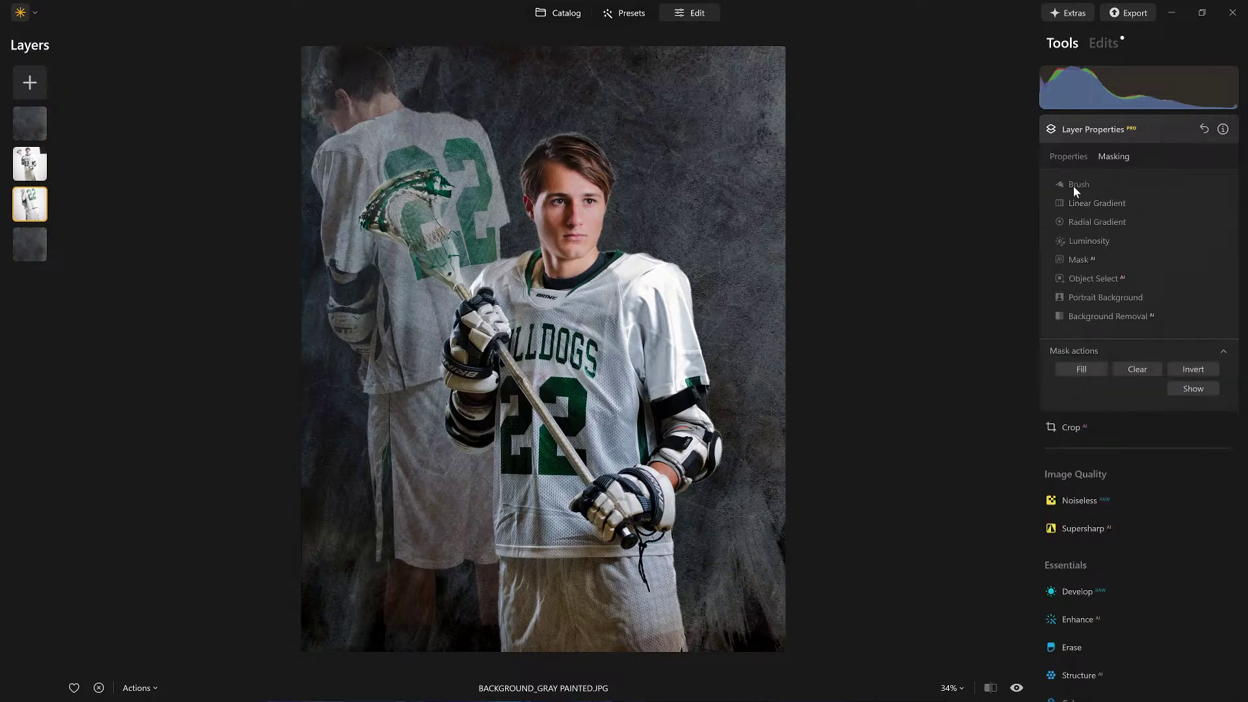
Step: Erase over the rear player figure with a large brush at Strength 89
left_click(1074, 186)
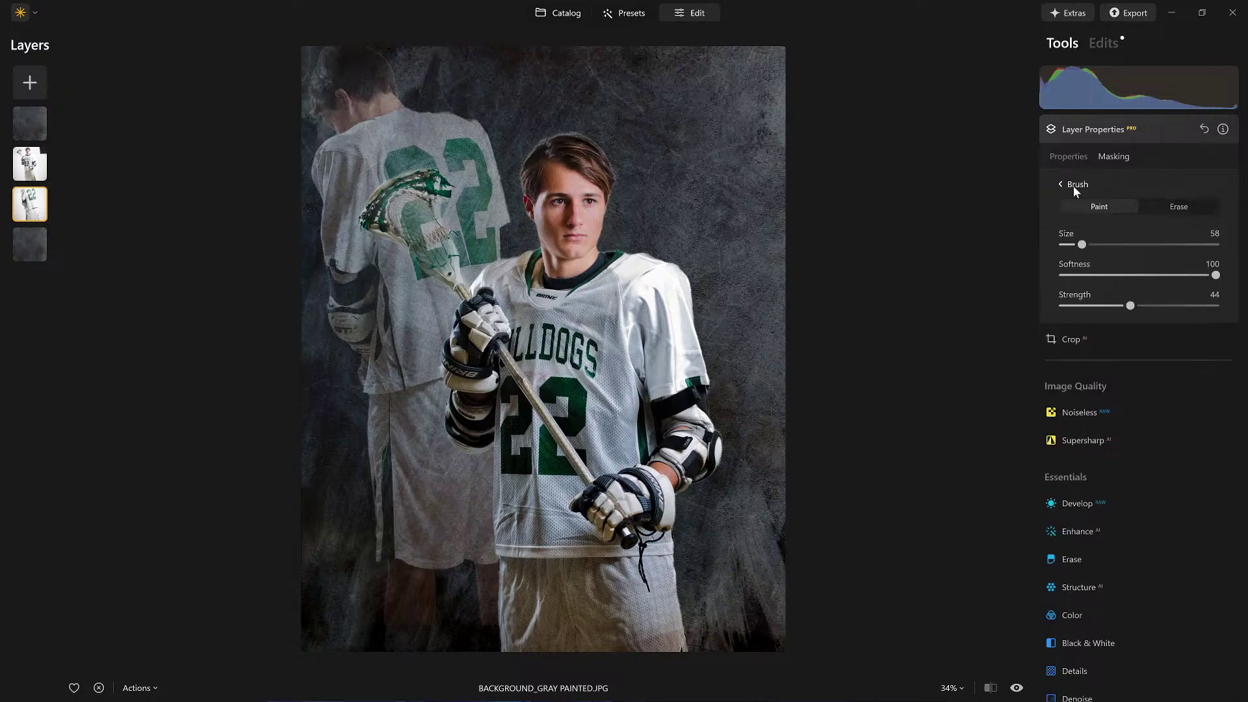
left_click(1183, 209)
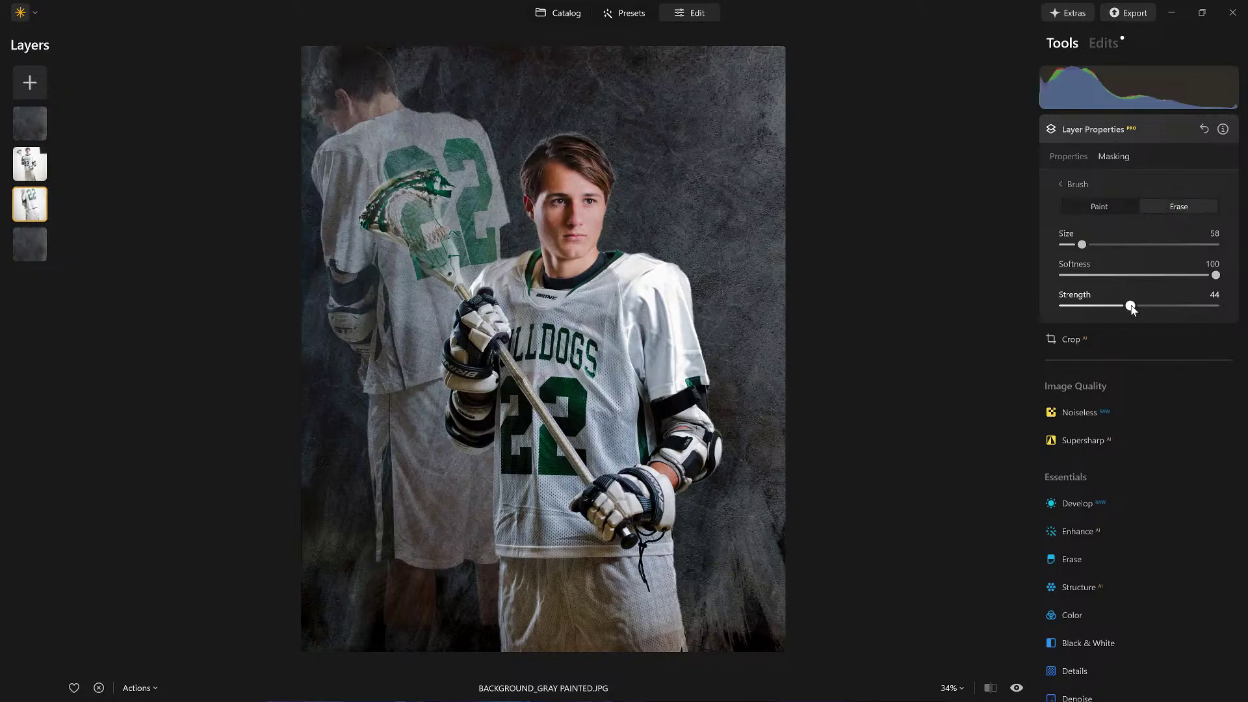
left_click_drag(1131, 309, 1130, 307)
left_click(1198, 306)
key("bracketright")
key("bracketright")
key("bracketright")
key("bracketright")
key("bracketright")
key("bracketright")
key("bracketright")
key("bracketright")
key("bracketright")
key("bracketright")
key("bracketright")
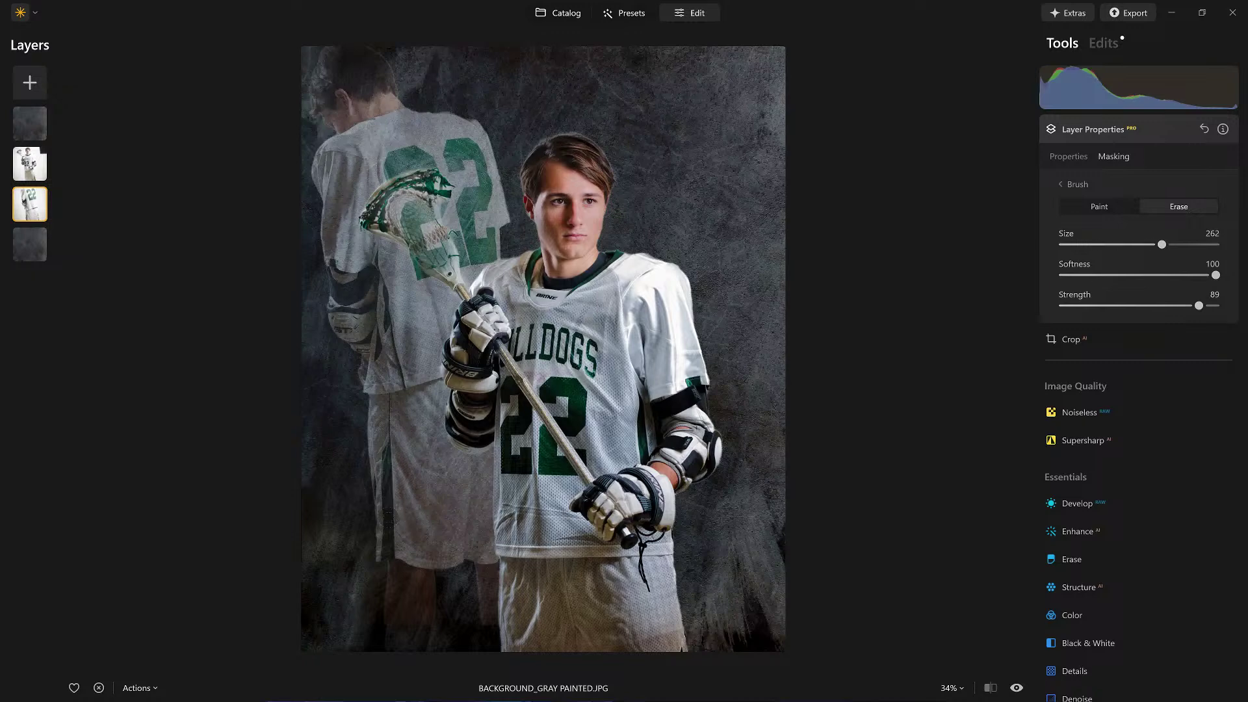
mouse_move(411, 511)
left_mouse_down()
mouse_move(388, 450)
mouse_move(355, 486)
mouse_move(403, 452)
mouse_move(375, 445)
mouse_move(445, 439)
mouse_move(403, 416)
mouse_move(396, 384)
left_mouse_up()
mouse_move(425, 329)
left_mouse_down()
mouse_move(299, 367)
mouse_move(364, 409)
mouse_move(393, 382)
mouse_move(562, 403)
left_mouse_up()
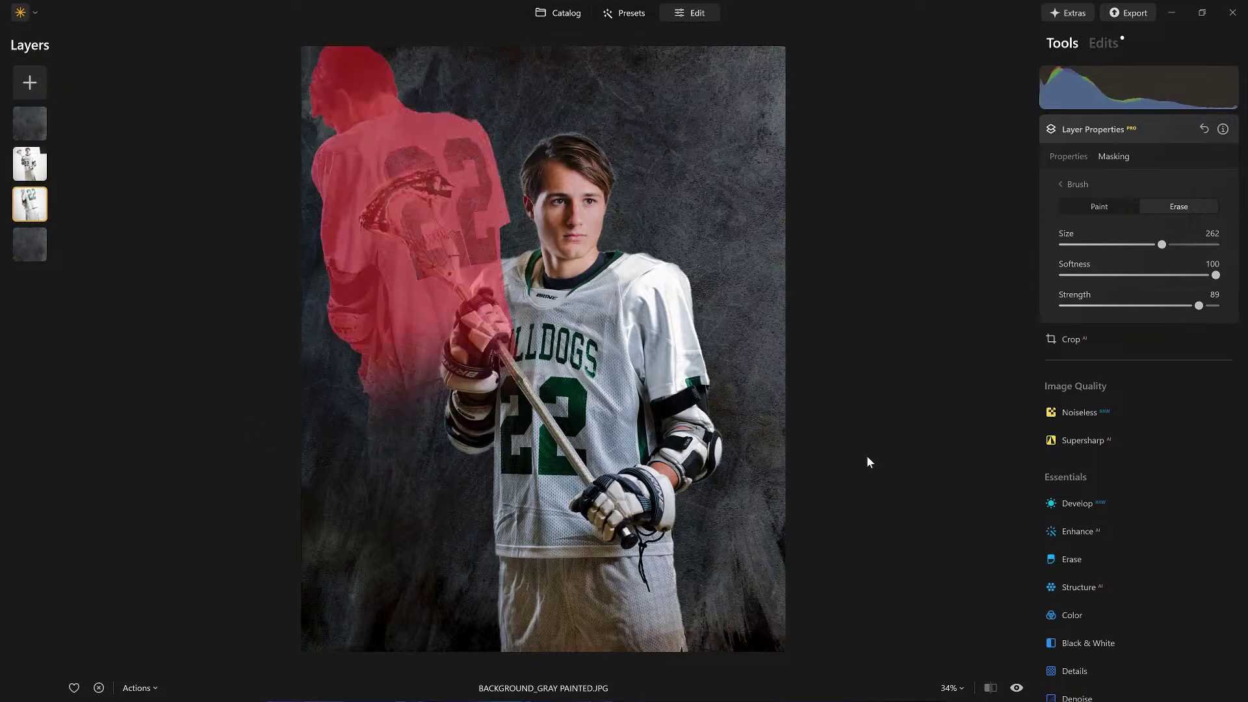
left_click_drag(867, 461, 871, 461)
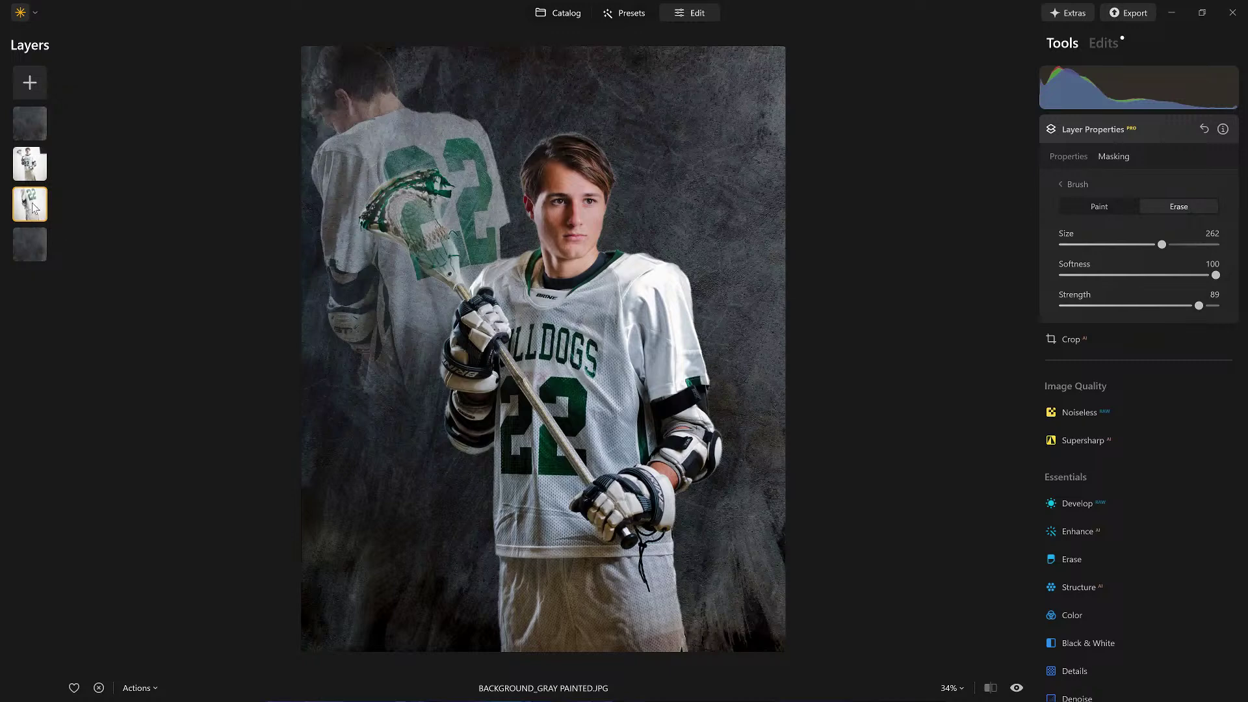
Step: Enlarge the ghosted rear-view player from its bottom-left handle and nudge it up and right
left_click(1112, 132)
left_click(1113, 131)
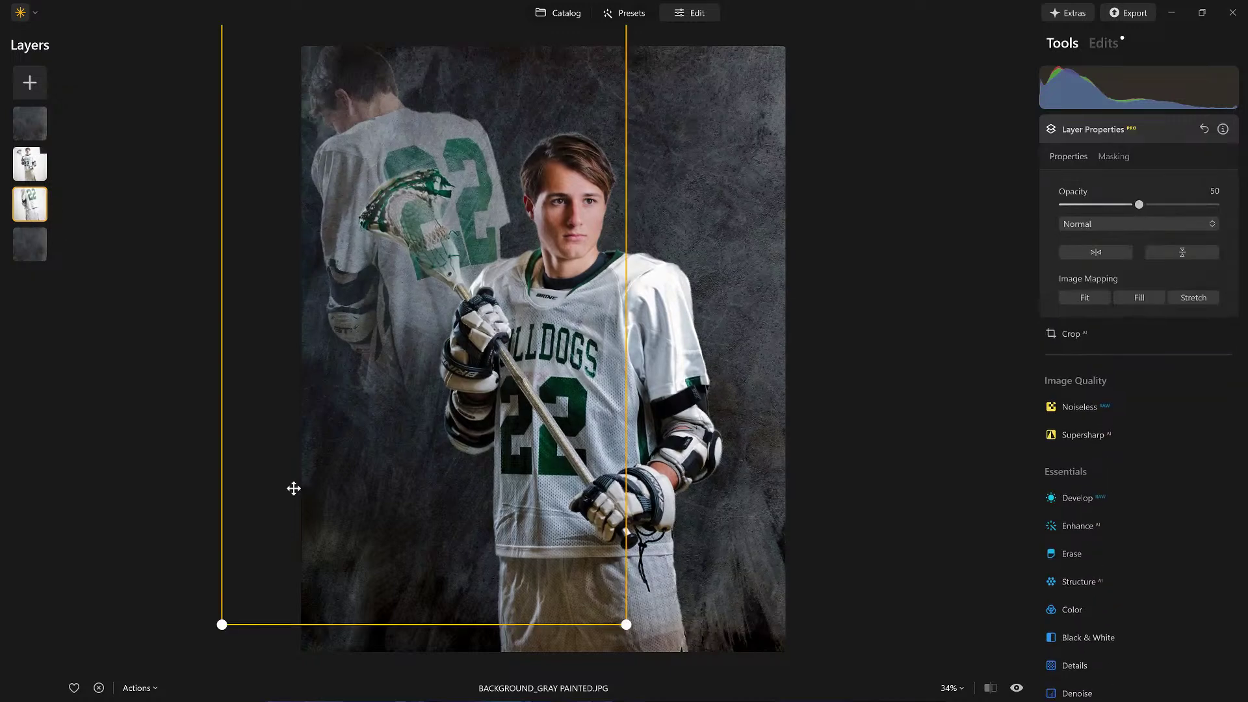
left_click_drag(218, 627, 198, 660)
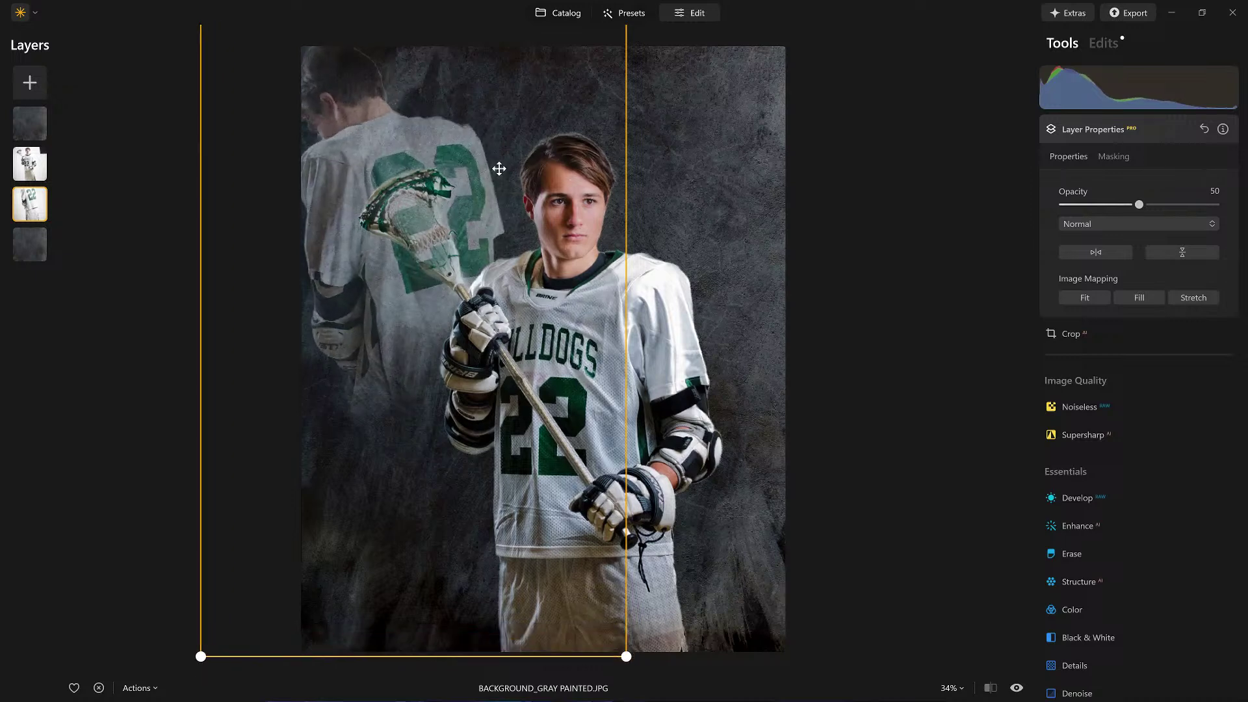
left_click_drag(488, 158, 485, 152)
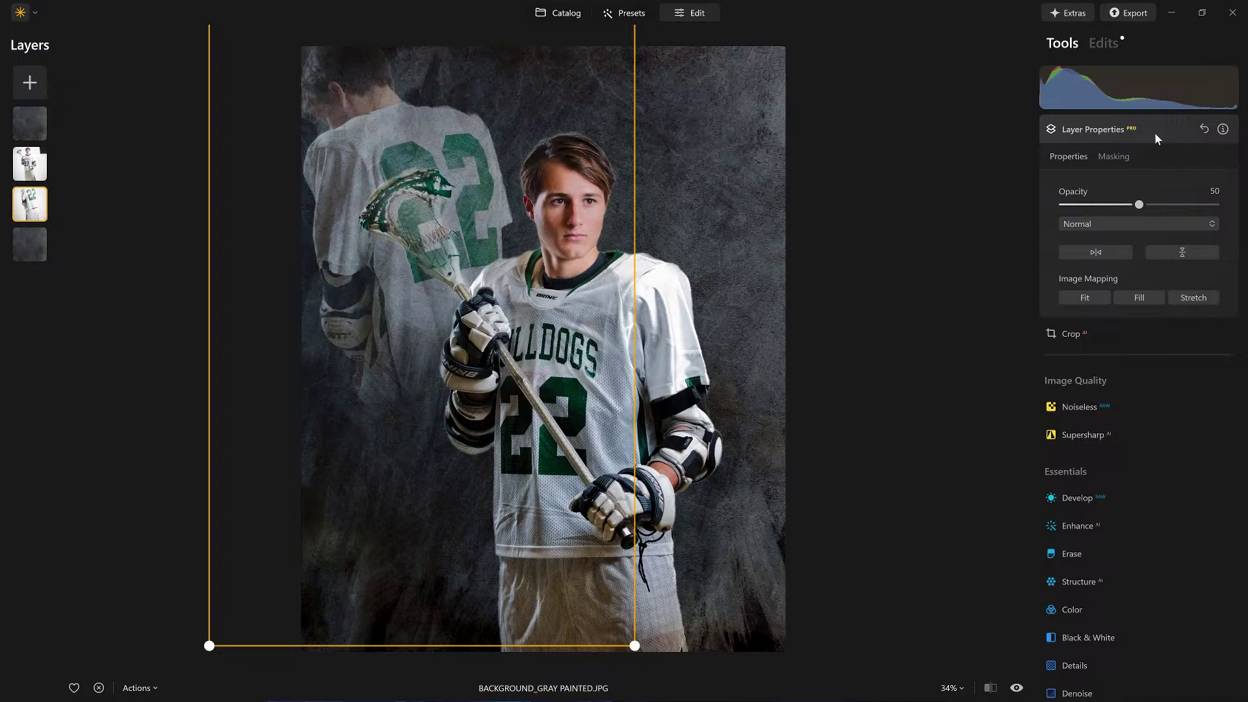
Step: Softly erase more of the ghost figure with the mask brush at Strength 24, then collapse Layer Properties
left_click(1100, 159)
left_click(1073, 184)
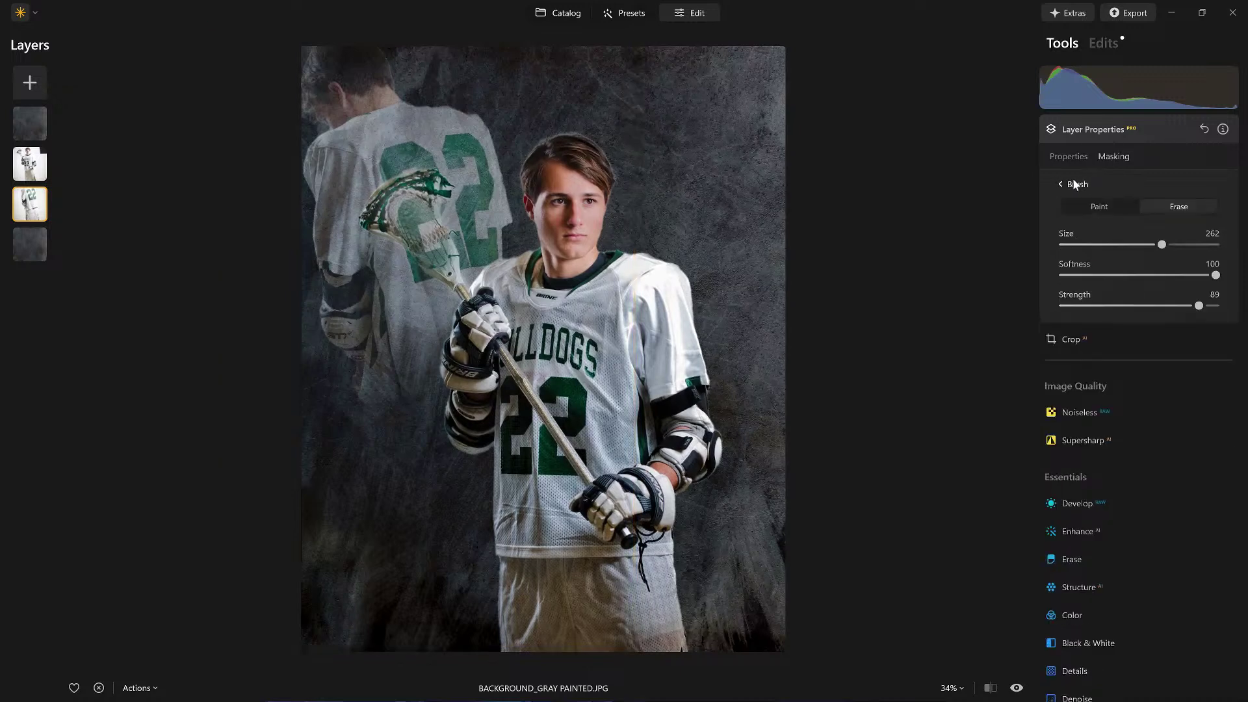
left_click(1175, 206)
left_click(1100, 306)
mouse_move(365, 362)
left_mouse_down()
mouse_move(316, 306)
mouse_move(329, 326)
mouse_move(455, 279)
left_mouse_up()
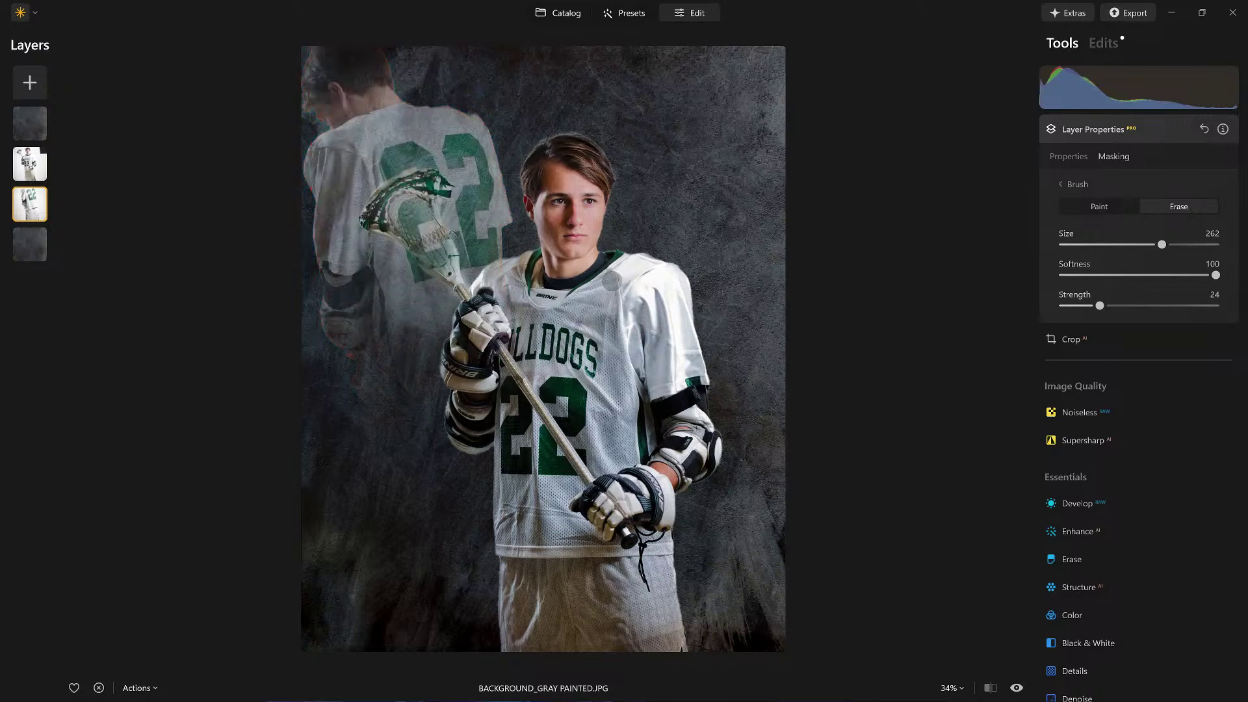
left_click(1156, 130)
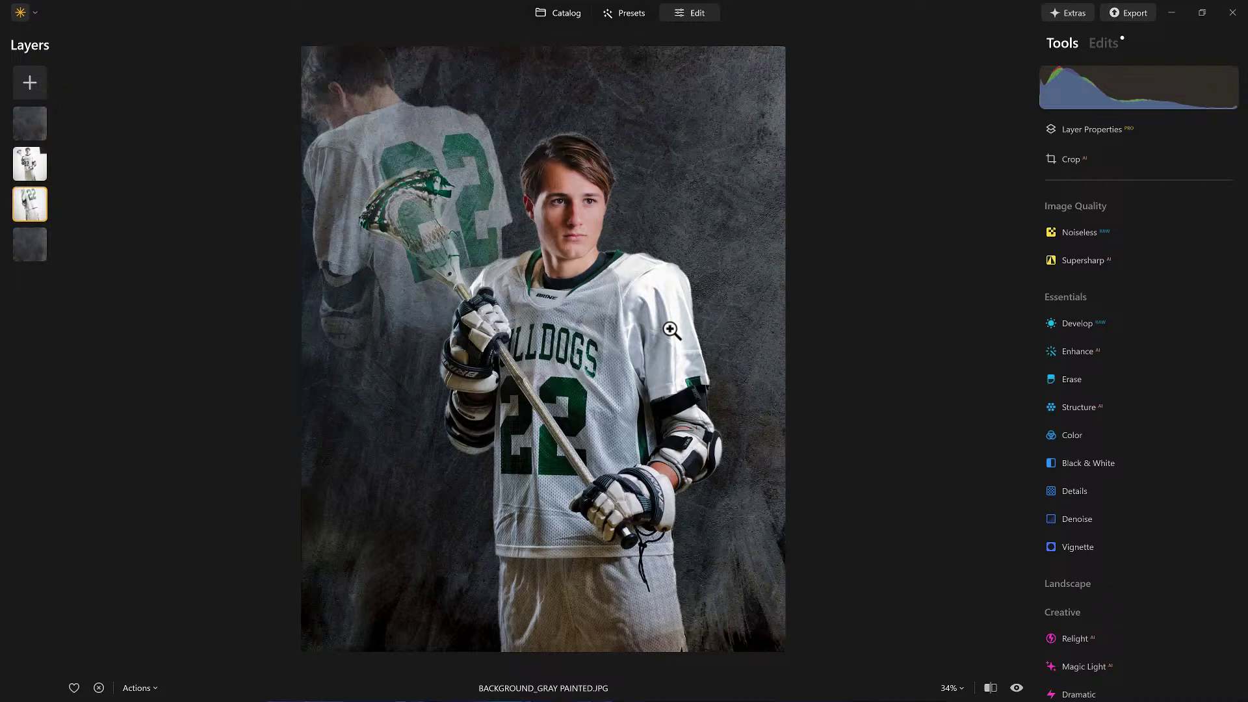
Step: Select the bottom background texture layer to show its full opacity and Normal blend mode
scroll(670, 329, "up", 2)
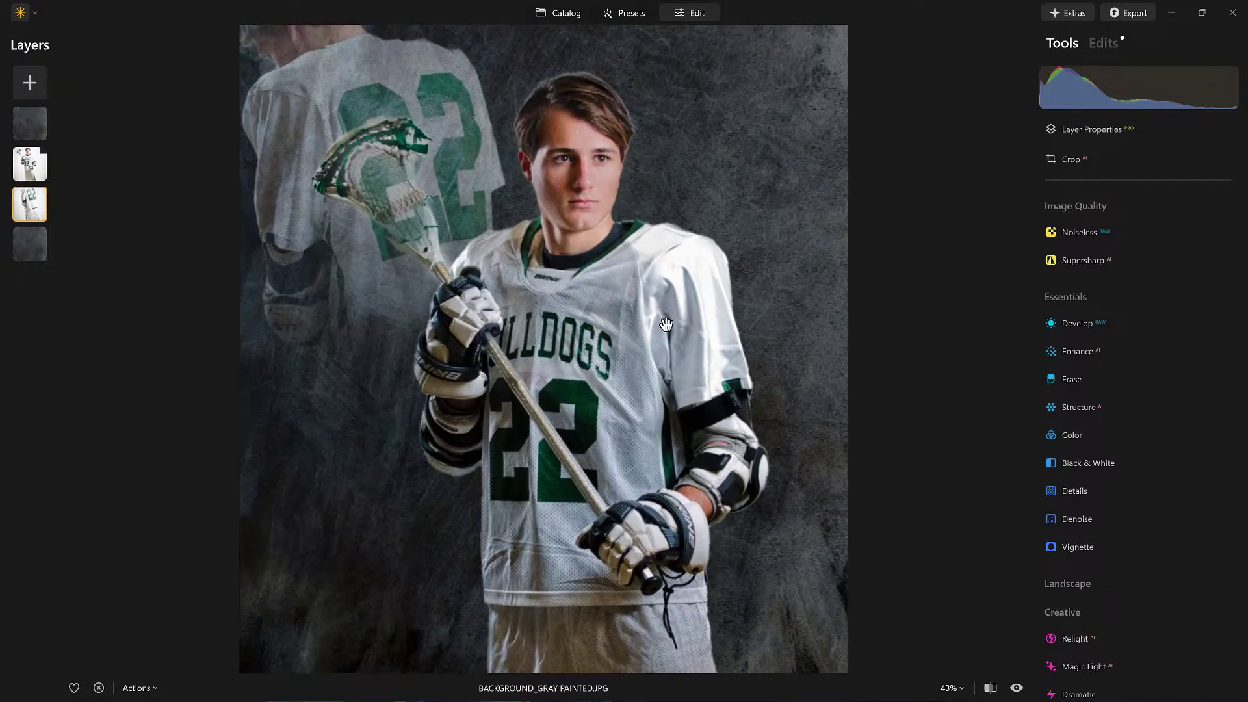
scroll(643, 328, "down", 2)
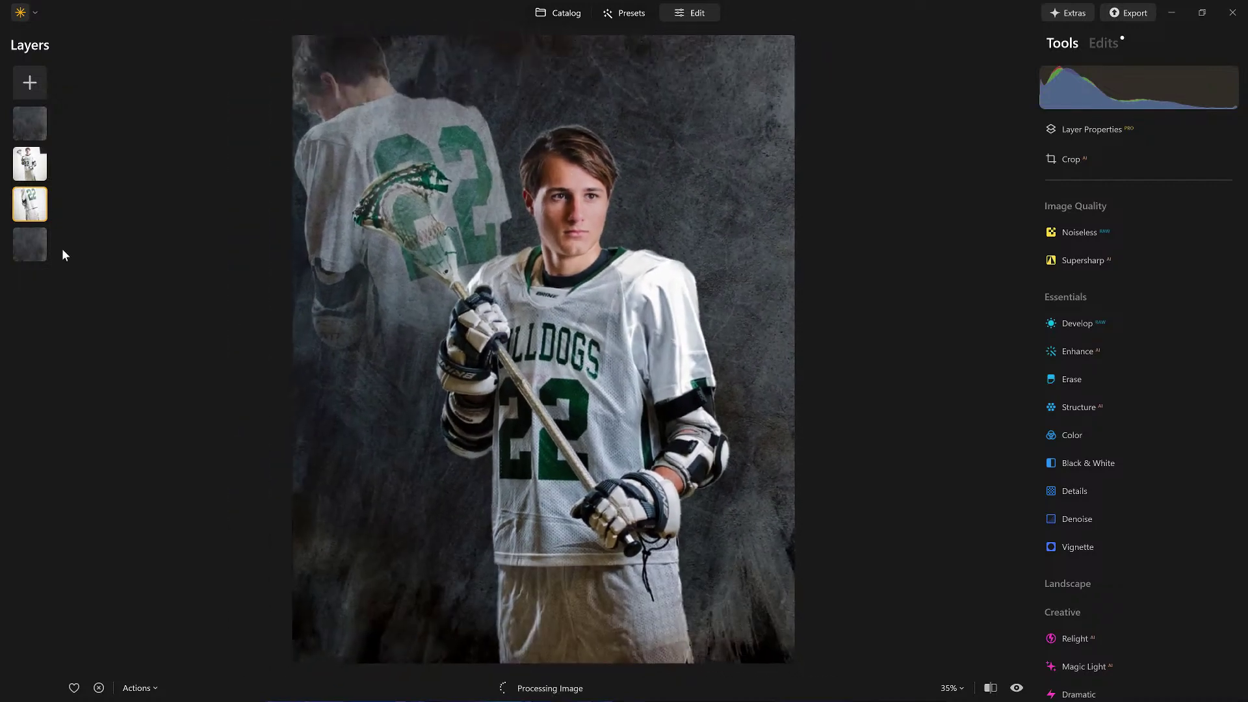
left_click(30, 245)
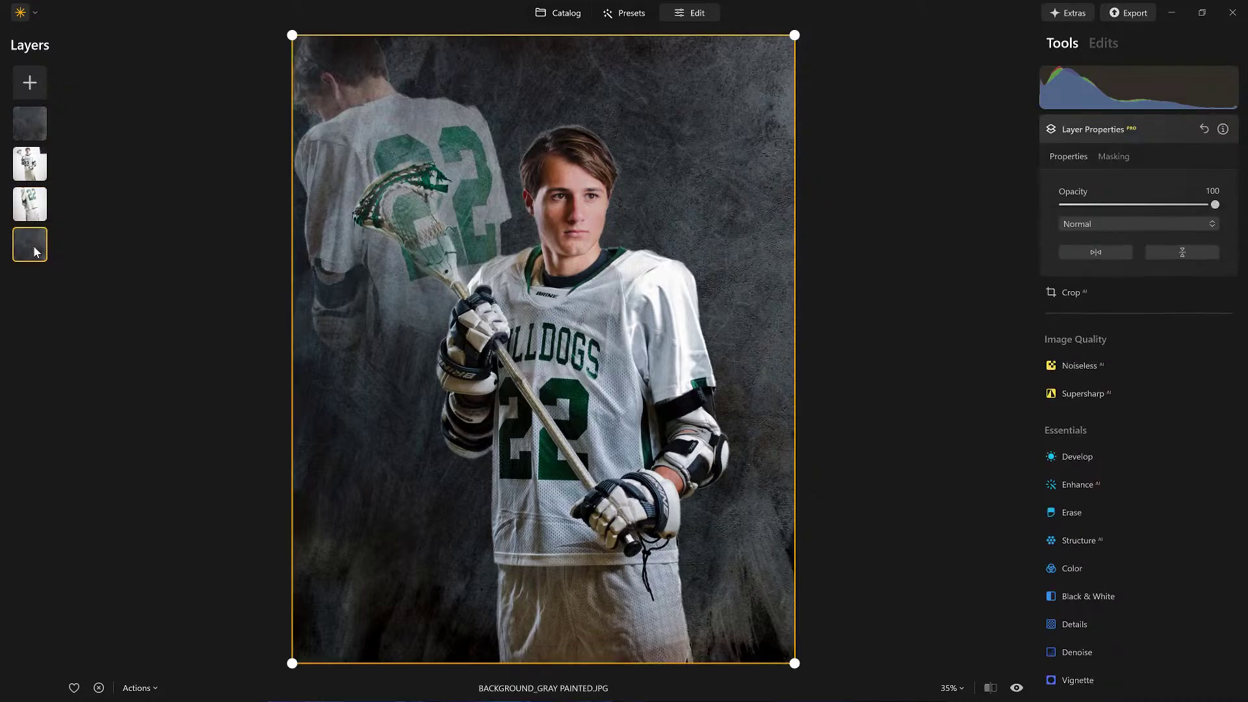
left_click_drag(31, 122, 28, 188)
Step: Start a folder export and rename the file to 'Lacrosse v1 ERASE ME'
left_click(1132, 14)
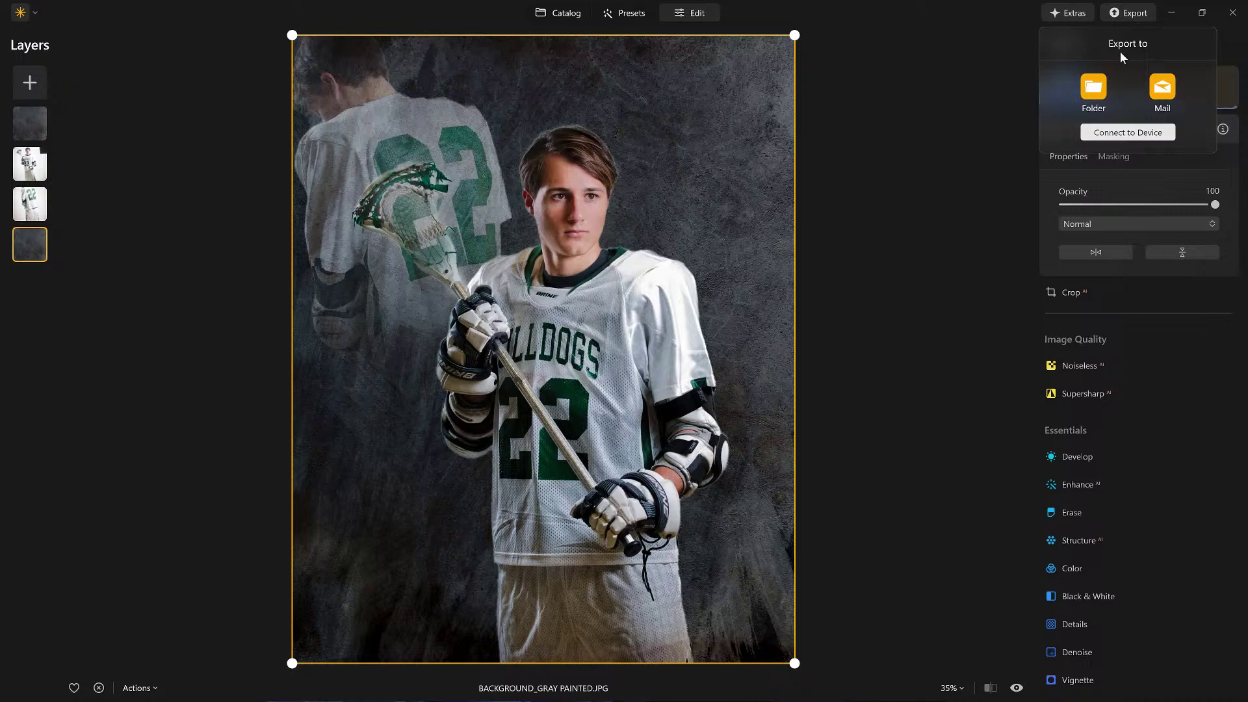
left_click(1087, 87)
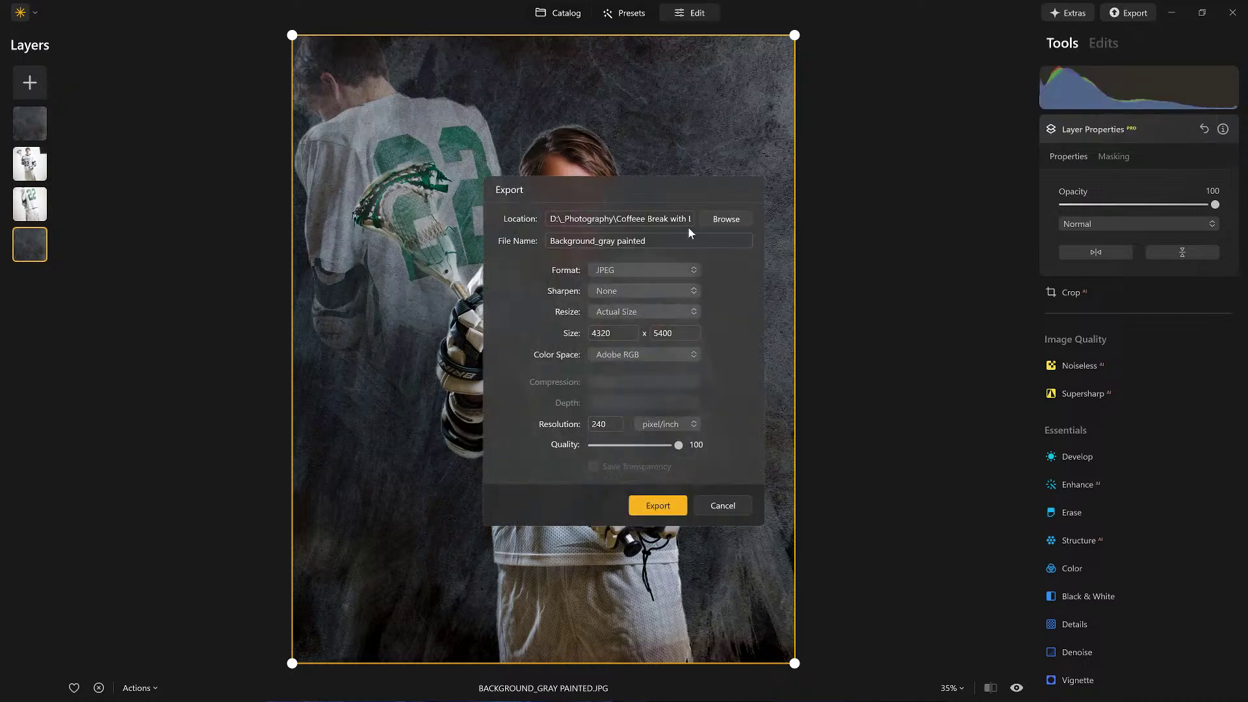
left_click_drag(670, 240, 527, 245)
type("Lacrosse v1 ERASE ME")
Step: Export the full-size JPEG into the _Complete folder and return to the catalog
left_click(733, 221)
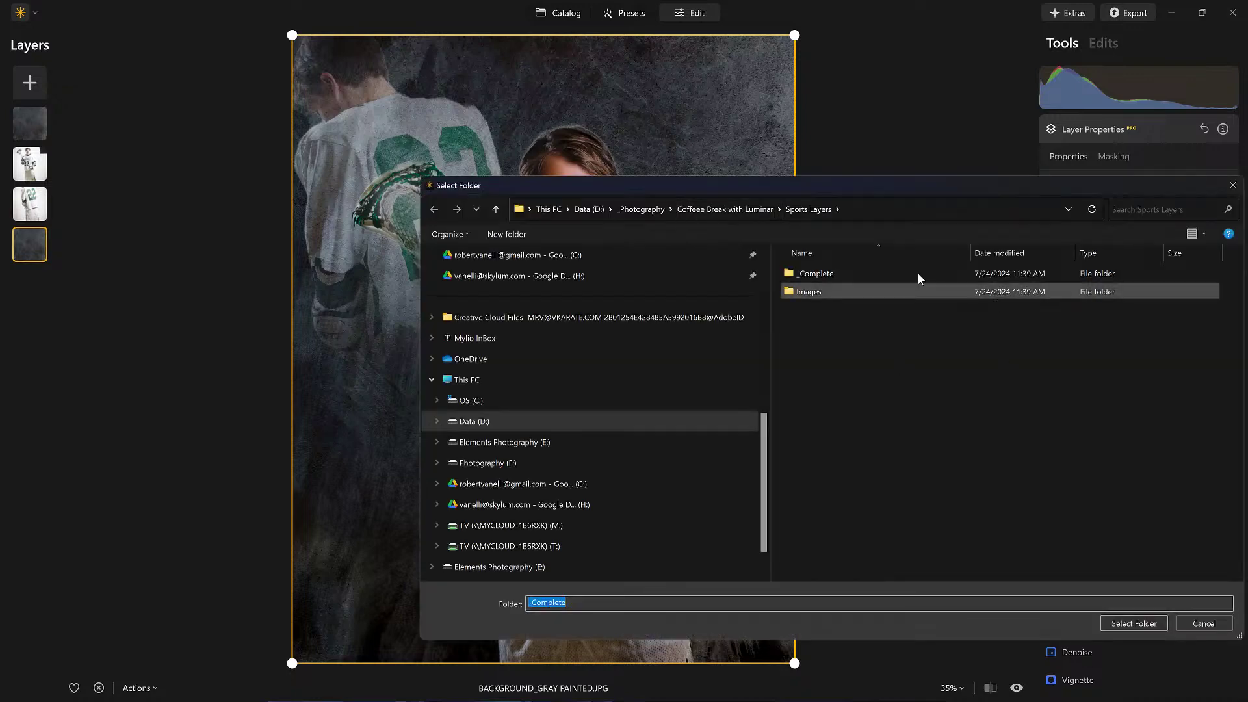
double_click(816, 273)
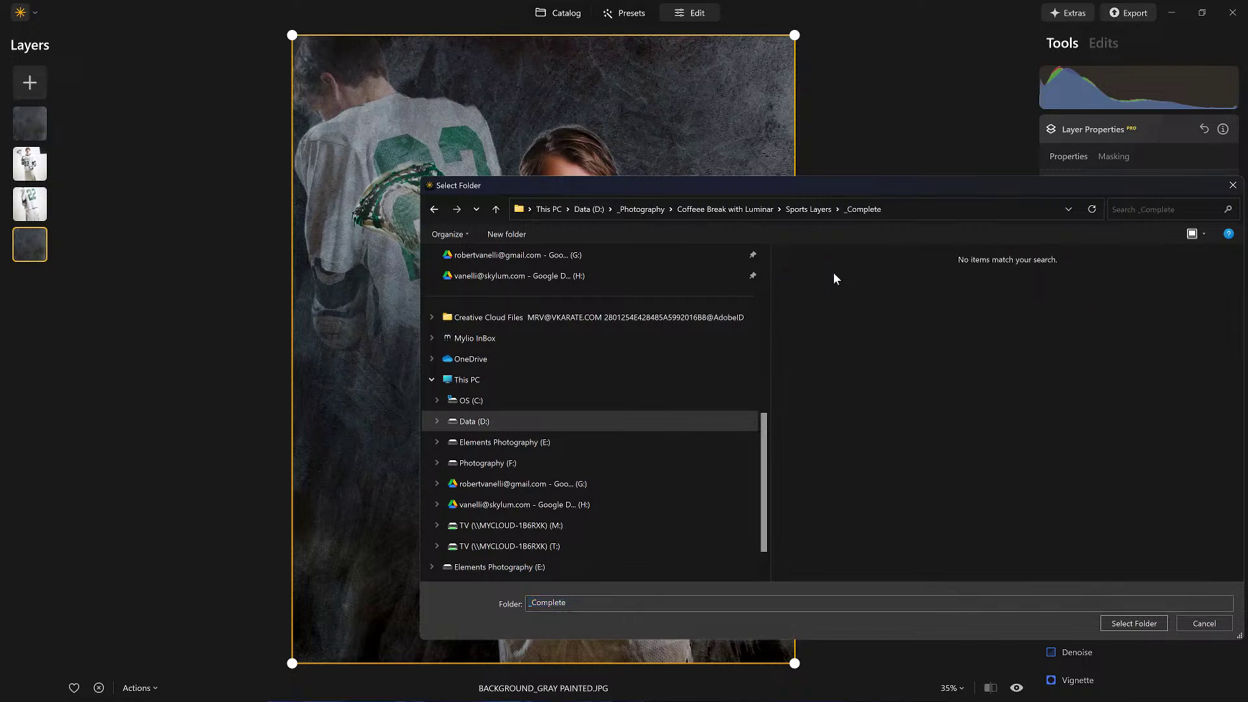
left_click(1133, 624)
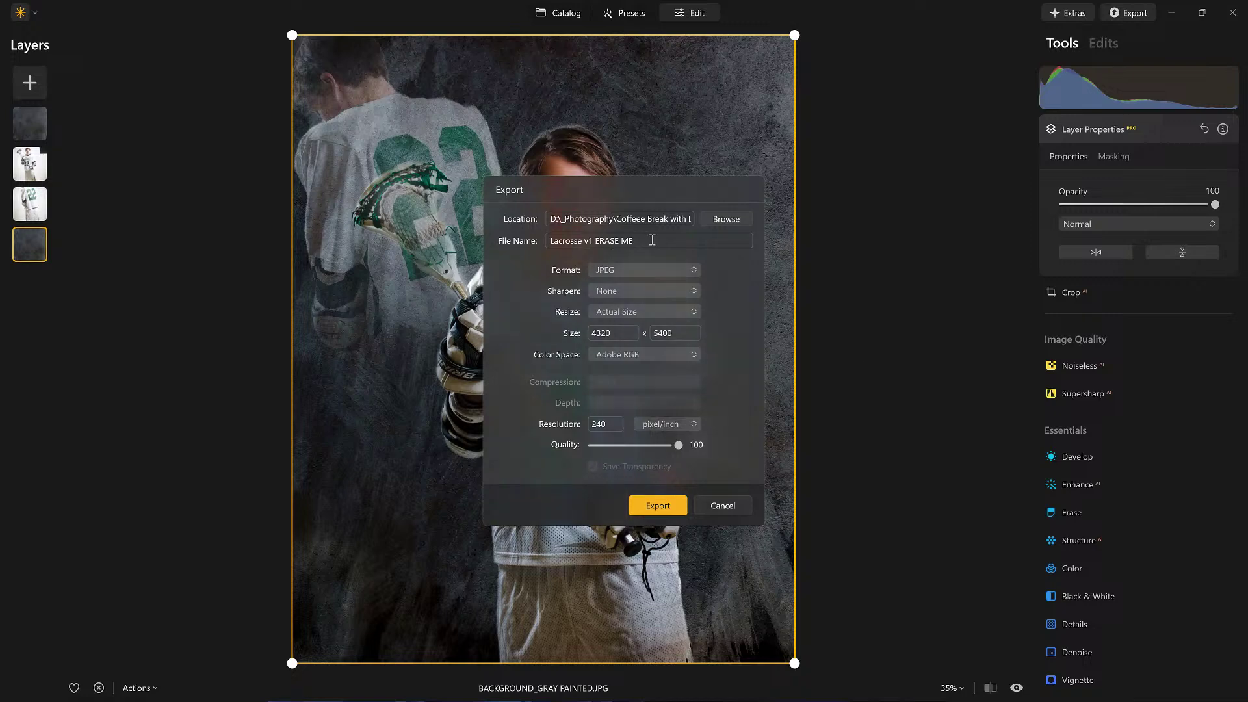
left_click(646, 507)
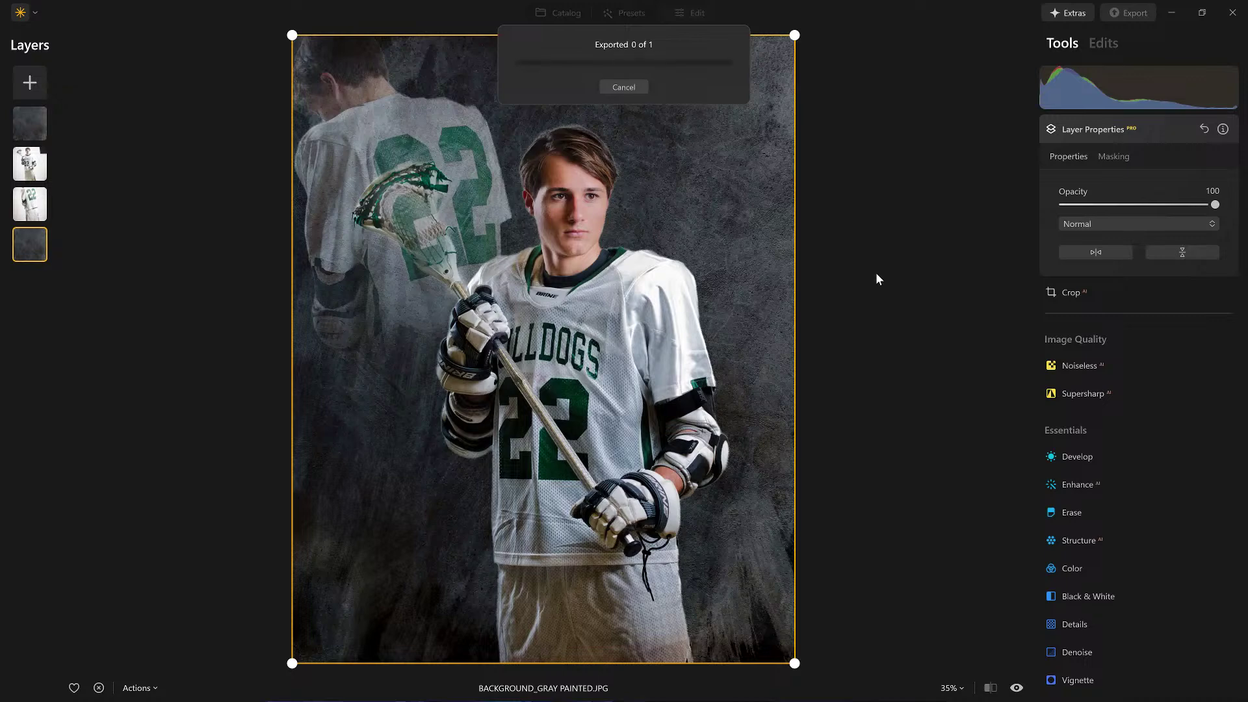
key("g")
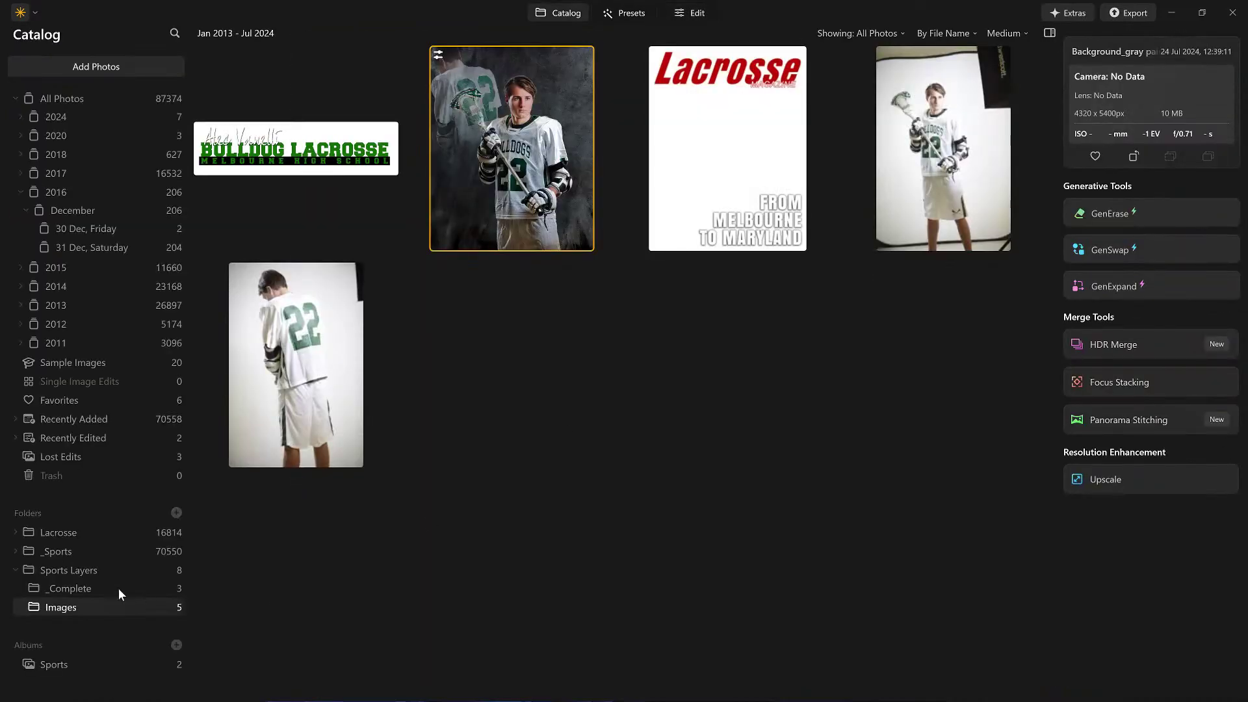
Step: Open the exported Lacrosse v1 ERASE ME JPEG from the _Complete folder for editing
left_click(76, 587)
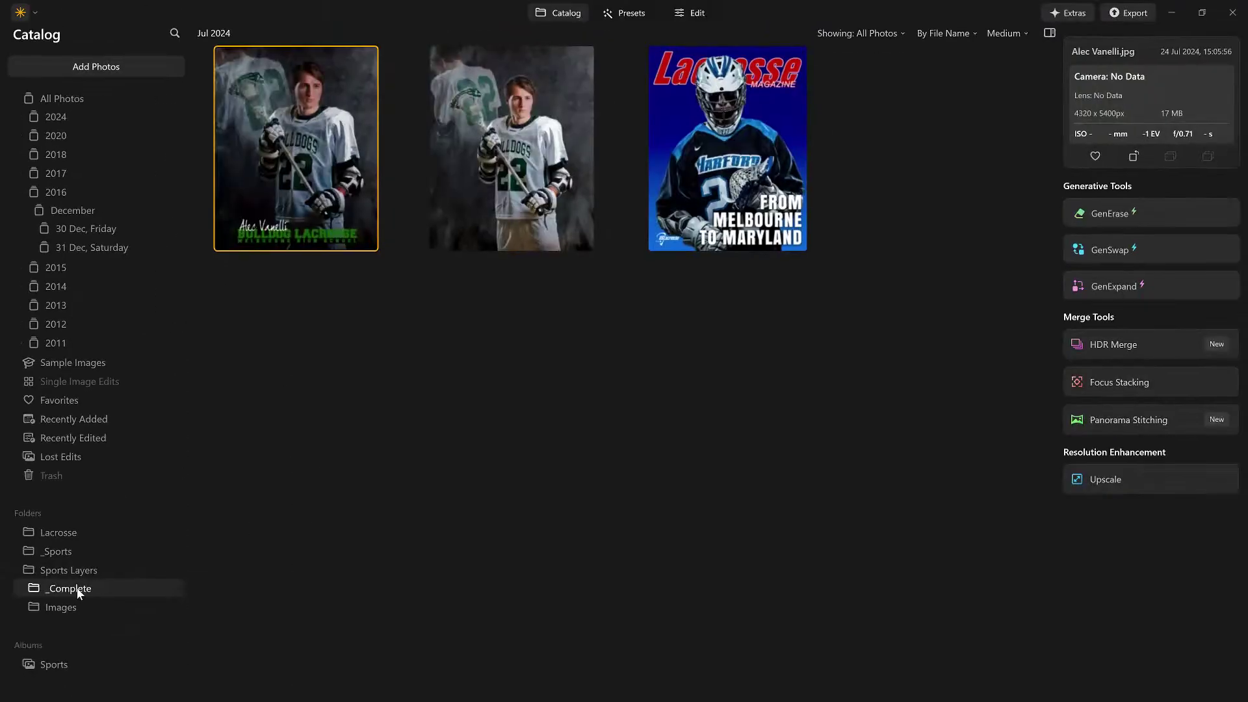
double_click(506, 119)
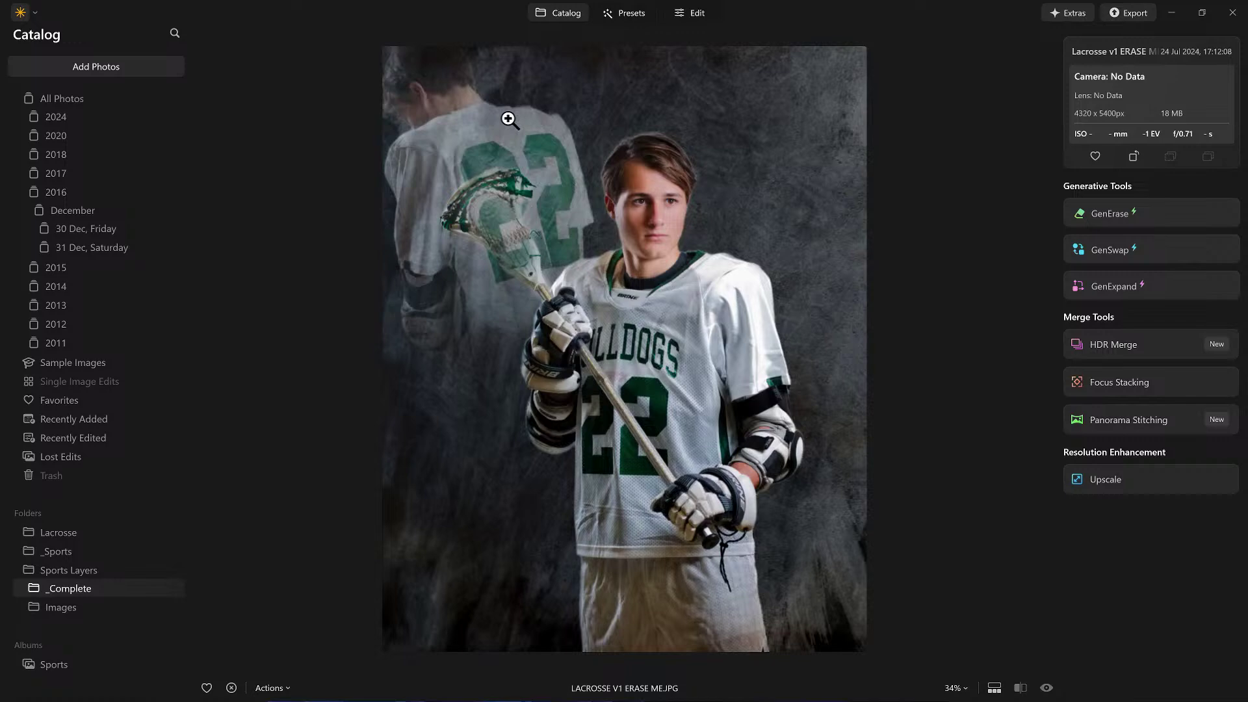
left_click(697, 14)
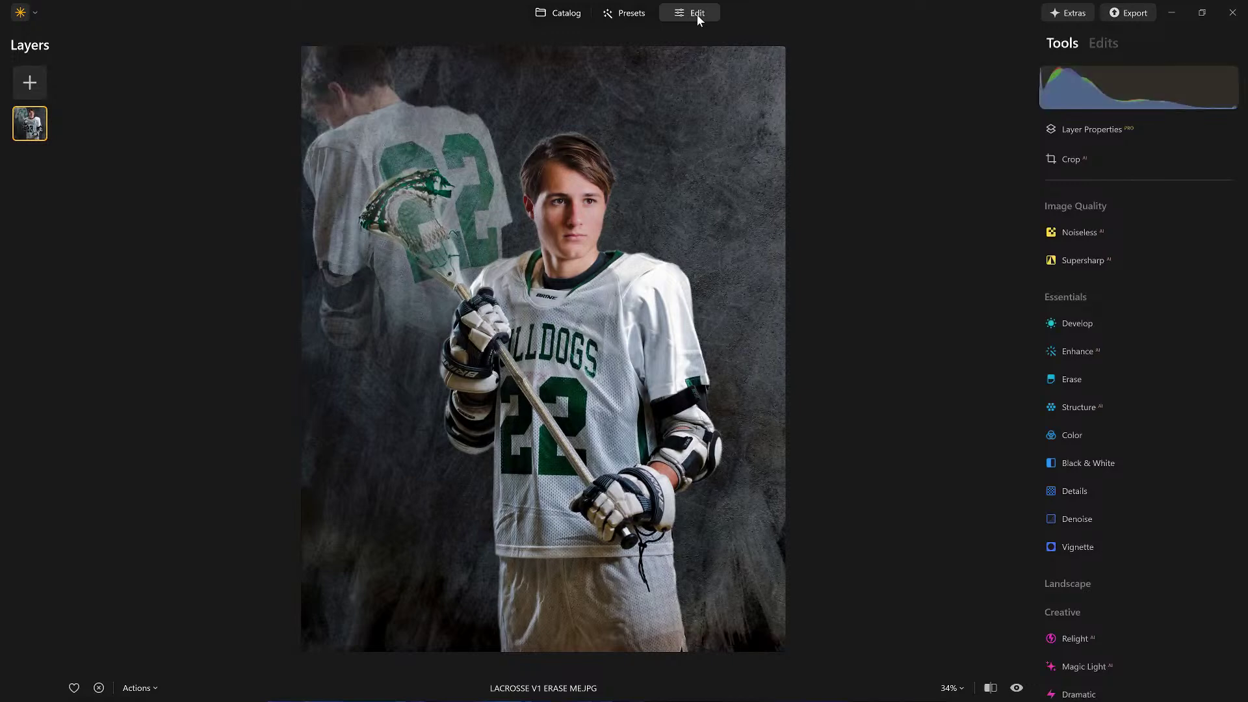
Step: Set the Develop exposure to -2.71
left_click(1083, 325)
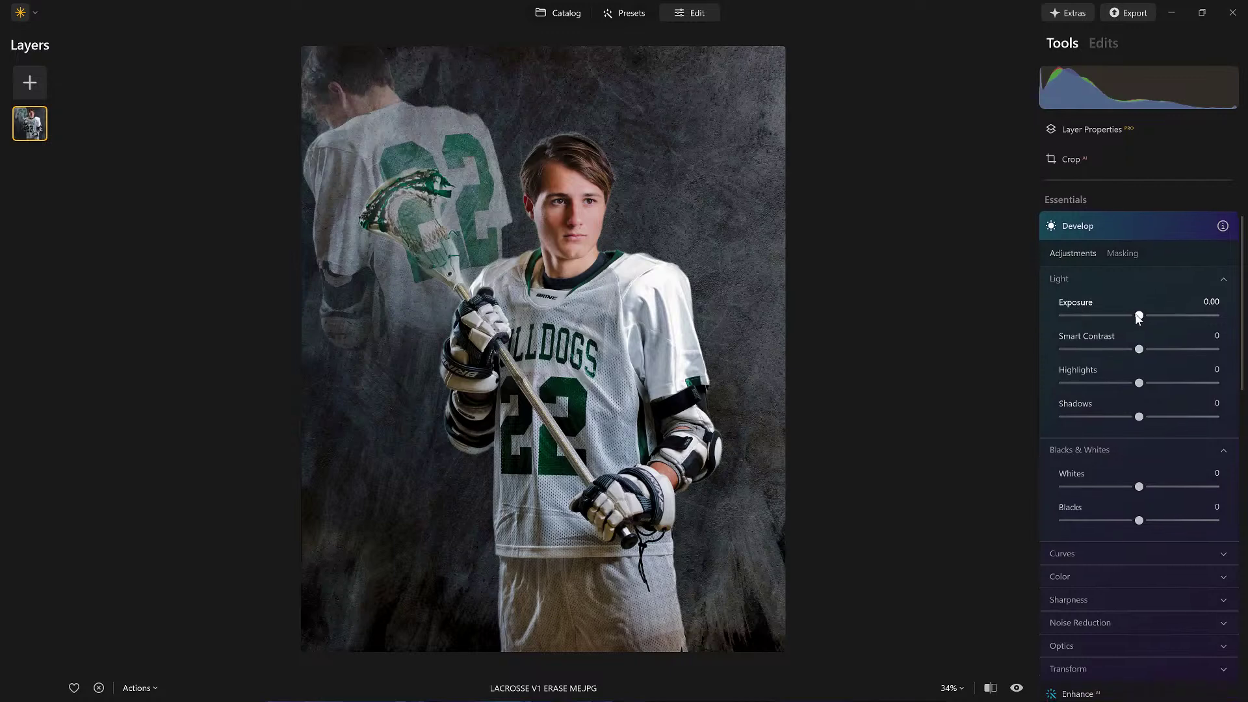
left_click_drag(1139, 316, 1097, 314)
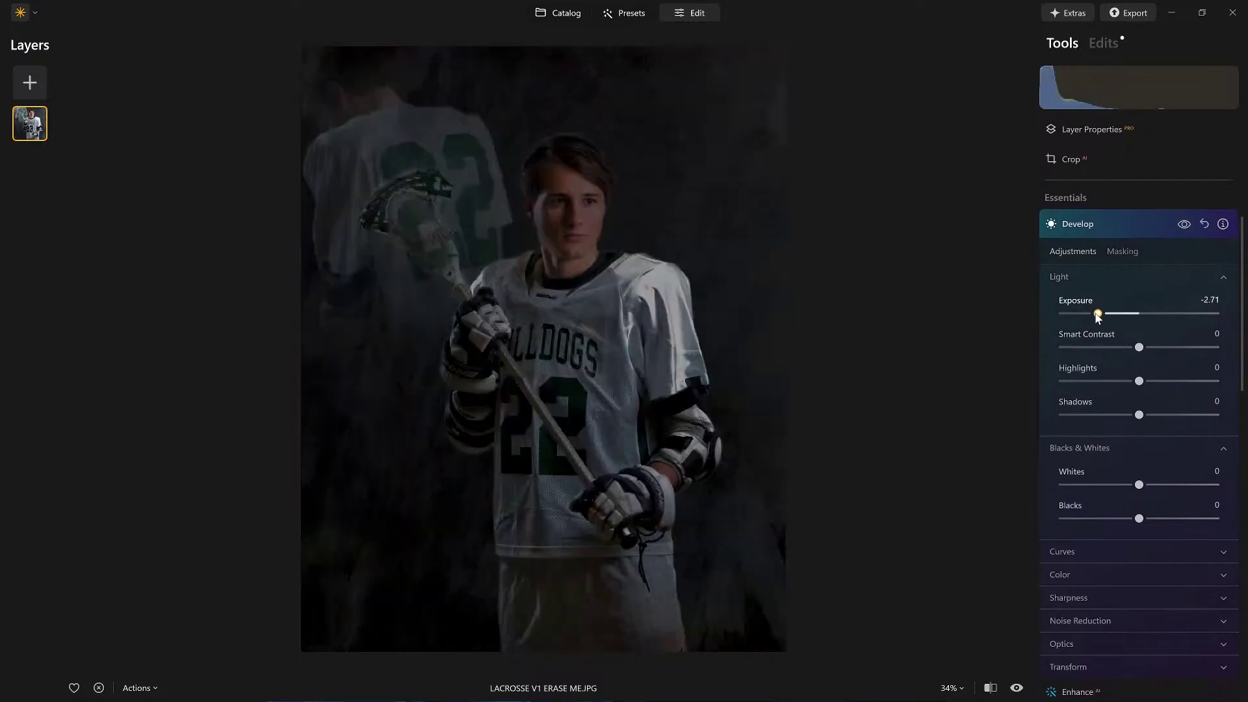
left_click_drag(1097, 315, 1097, 315)
Step: Limit the darkening with a linear gradient mask rising from the photo's bottom, then collapse Develop
left_click(1120, 251)
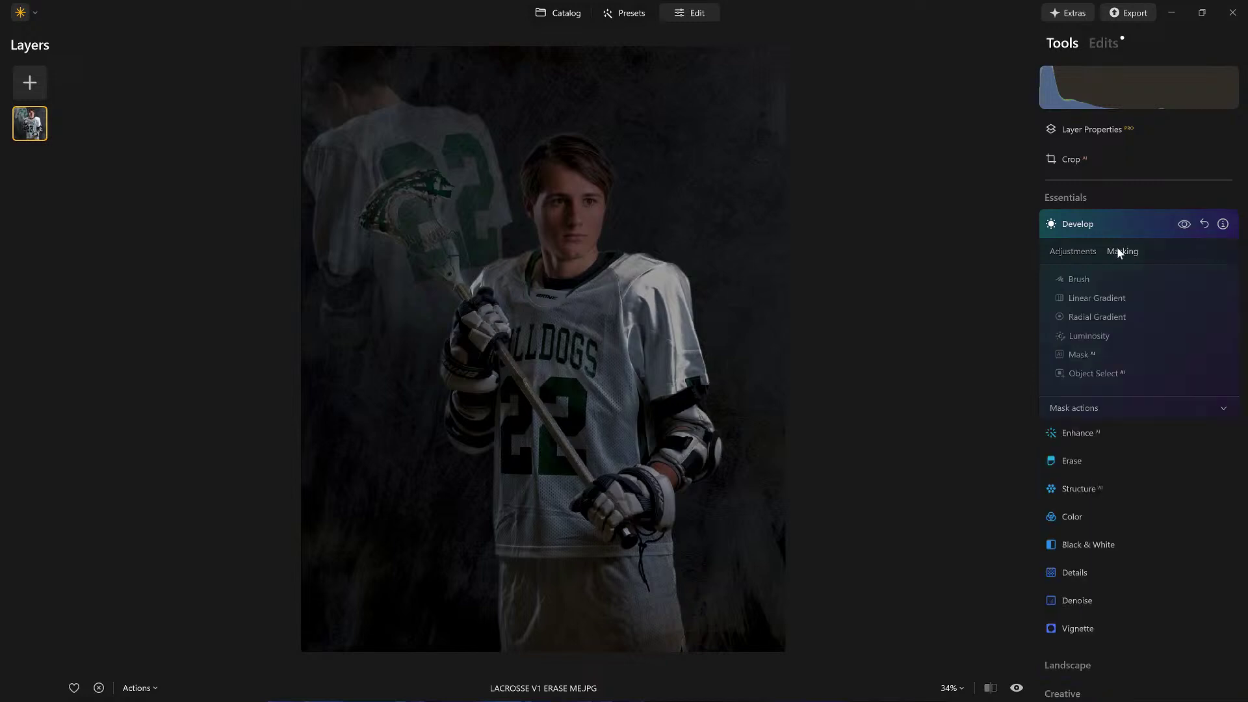
left_click(1095, 298)
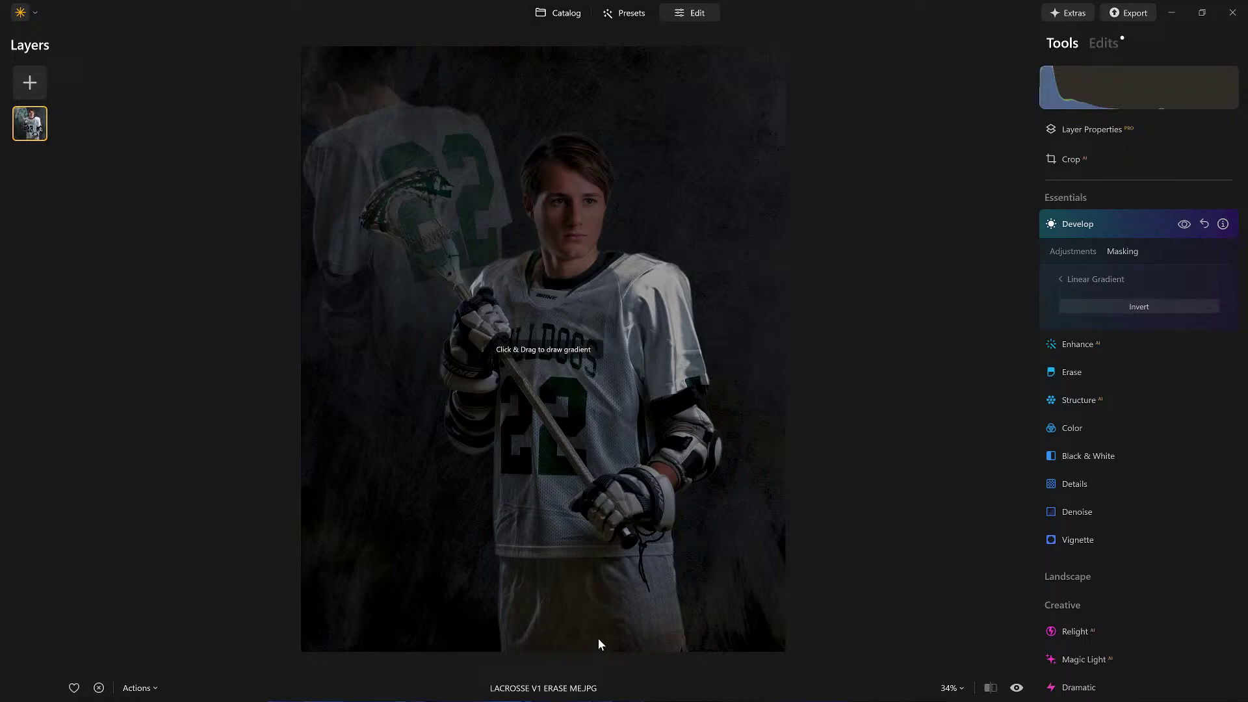
left_click_drag(572, 649, 577, 286)
left_click_drag(537, 150, 574, 109)
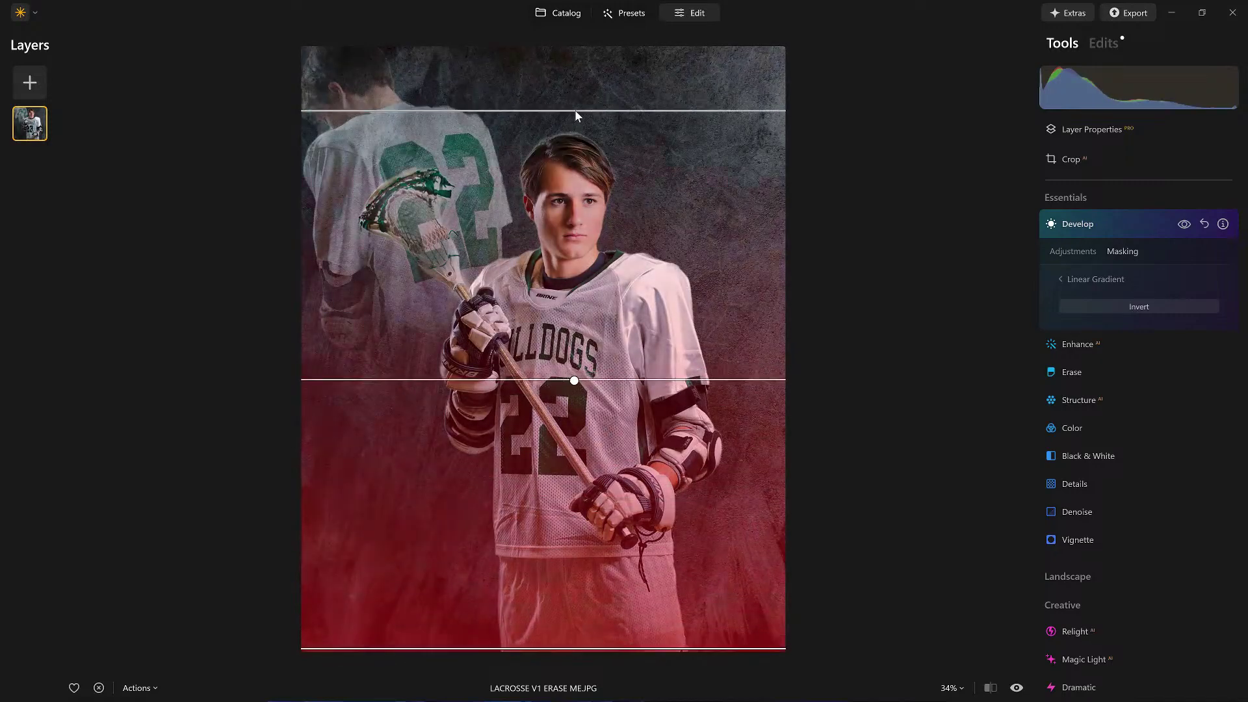
left_click(1070, 253)
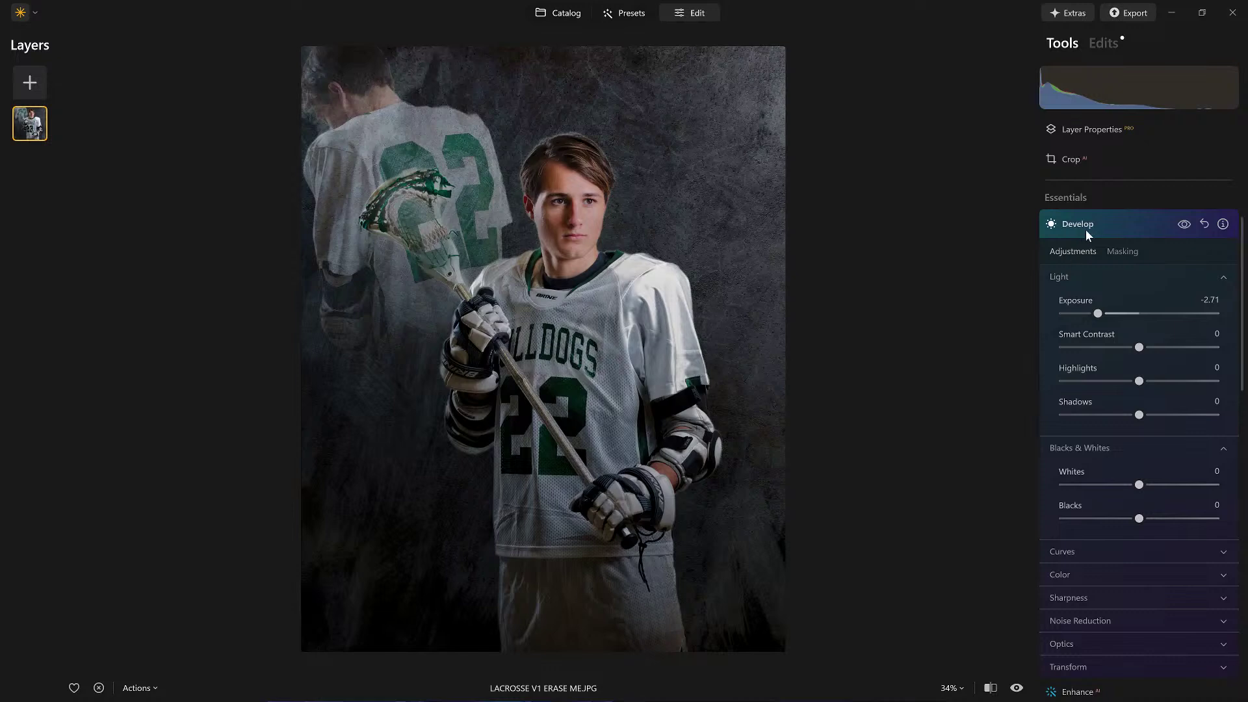
left_click(1086, 229)
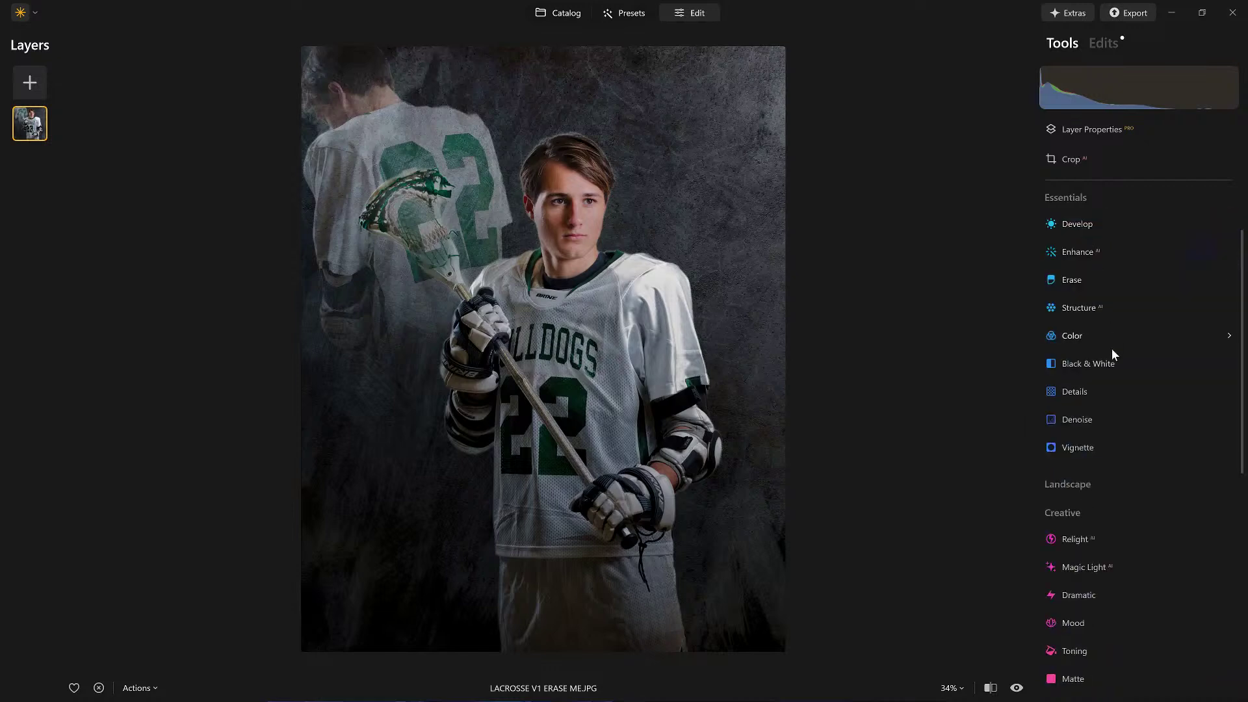
Step: Add a subject-centred vignette with Amount -67, Size 22 and Inner Light 69, comparing it on and off
left_click(1085, 447)
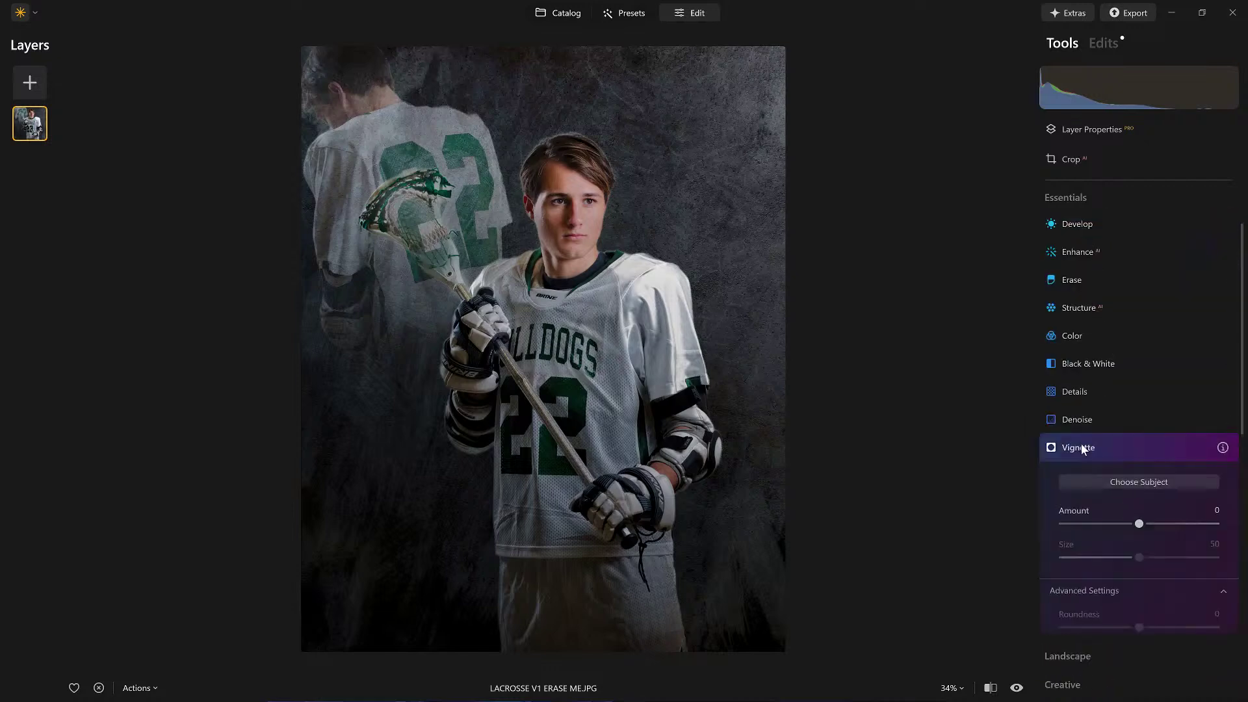
left_click(1138, 447)
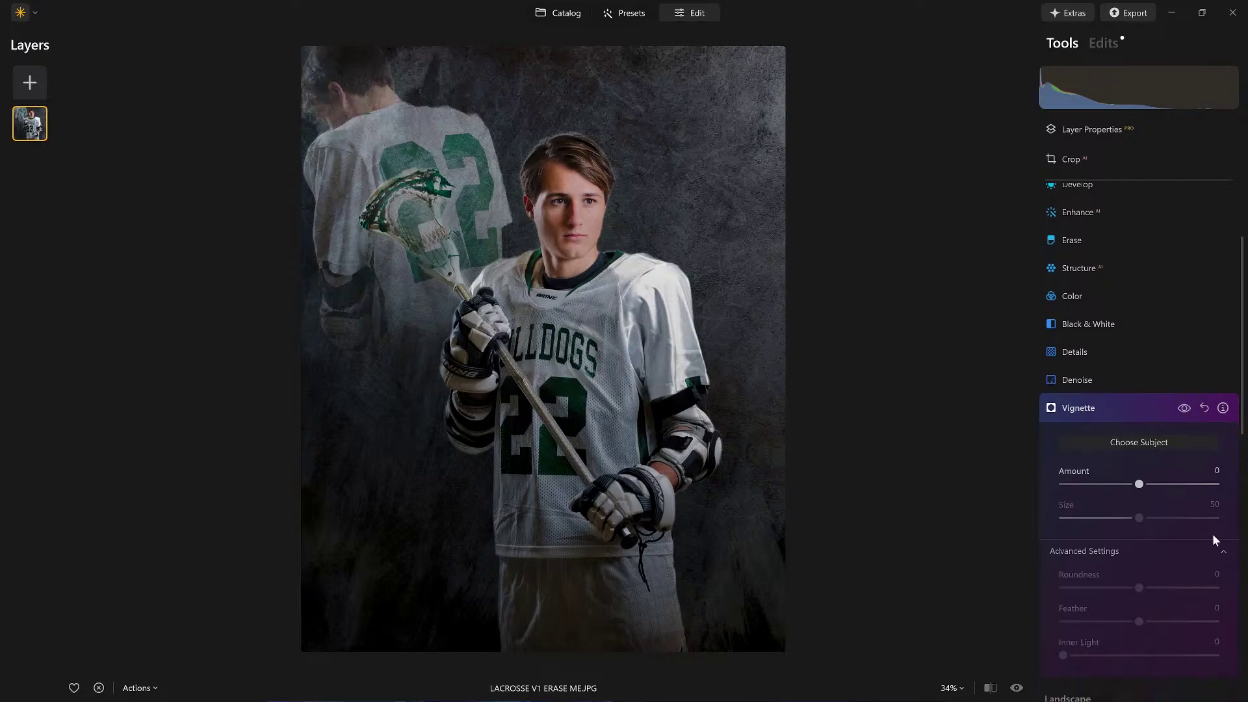
left_click_drag(1136, 487, 1095, 485)
double_click(1095, 485)
left_click_drag(1138, 485, 1096, 519)
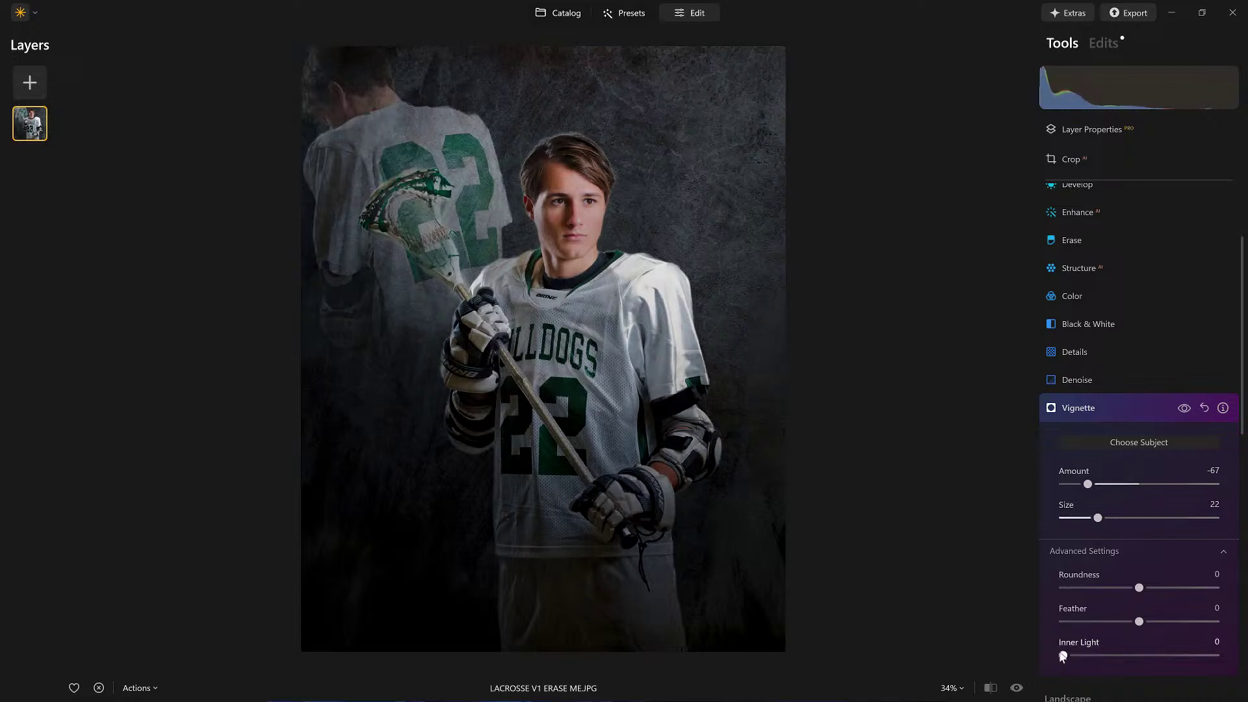
left_click_drag(1148, 657, 1169, 656)
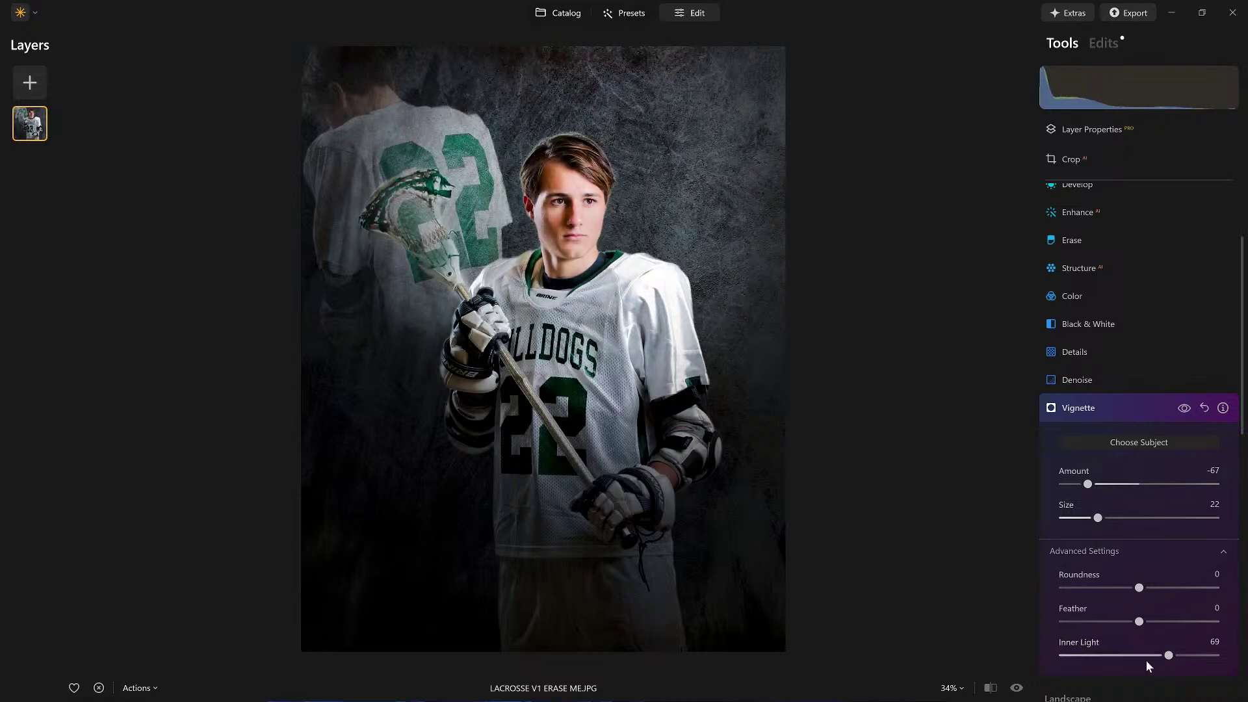
left_click(1182, 411)
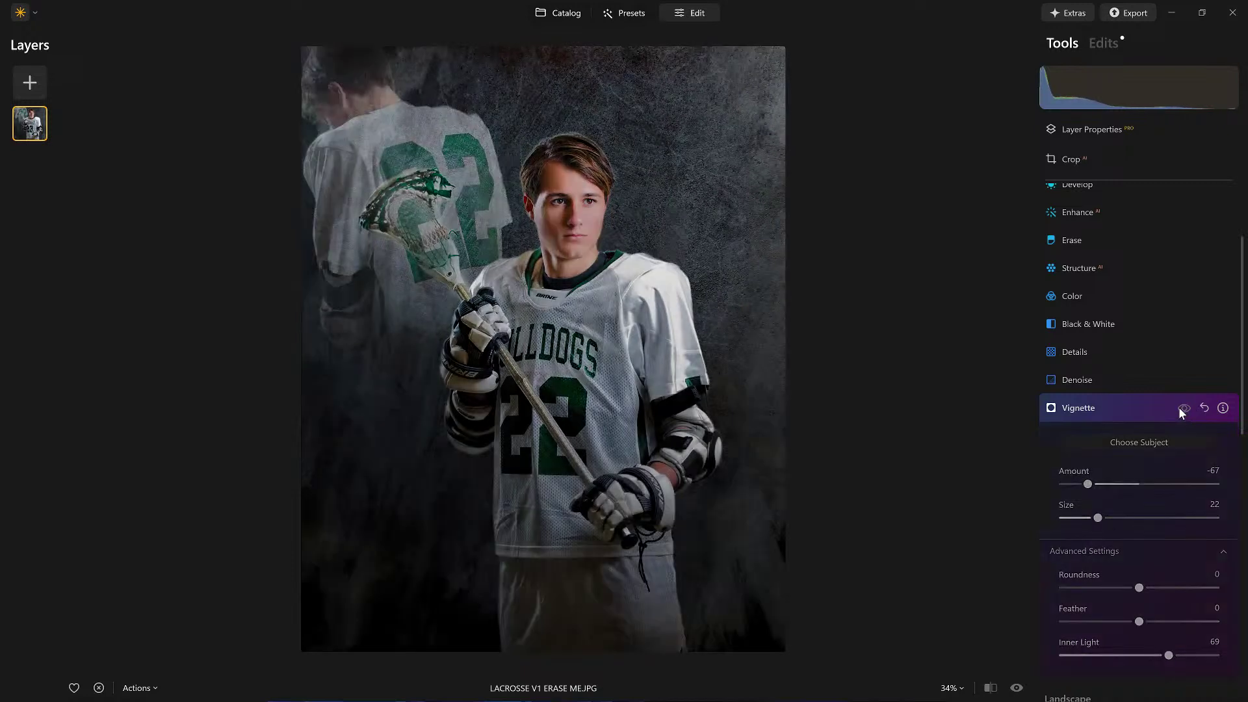
left_click(1182, 410)
left_click(1142, 408)
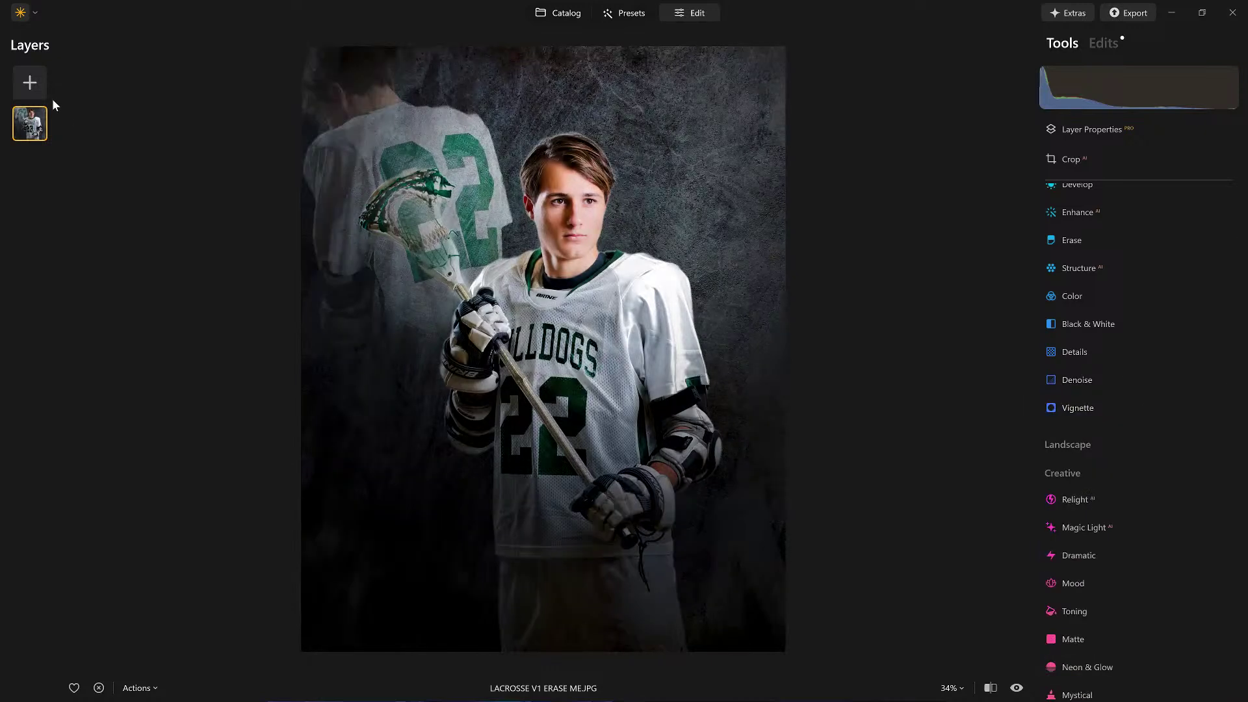
Step: Add the Bulldog Lacrosse title graphic as a new layer at 100 opacity
left_click(30, 80)
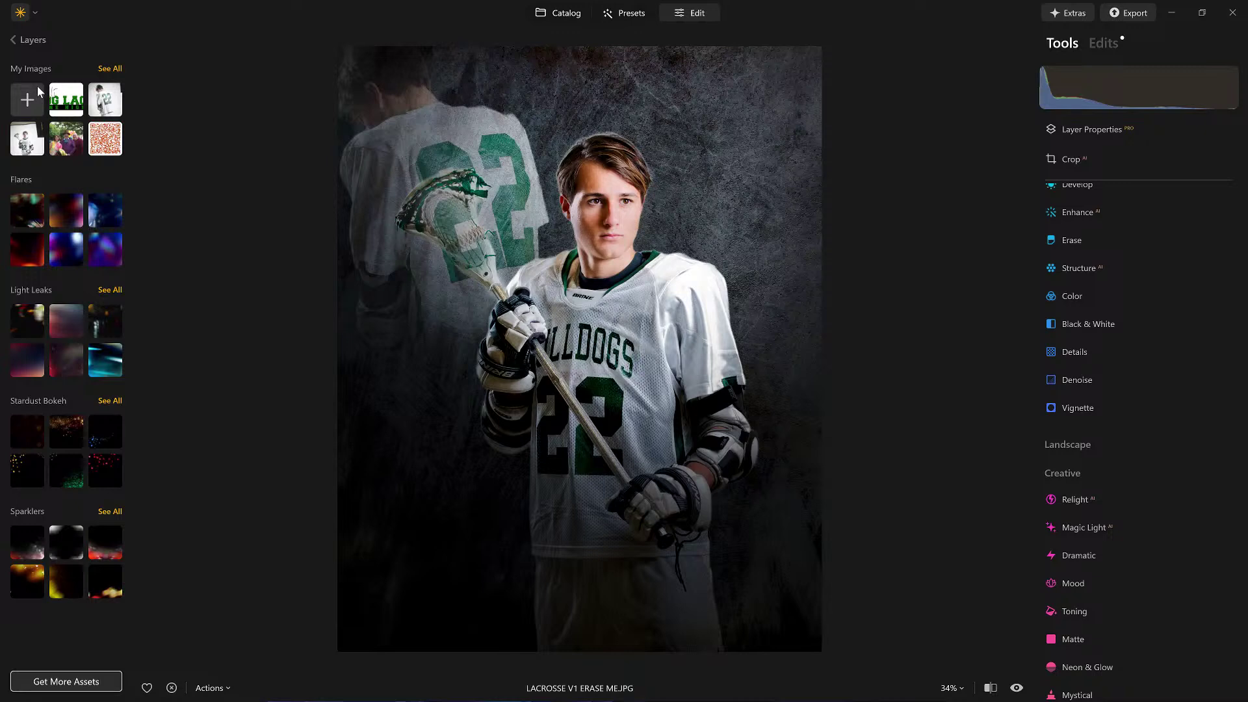
left_click(69, 105)
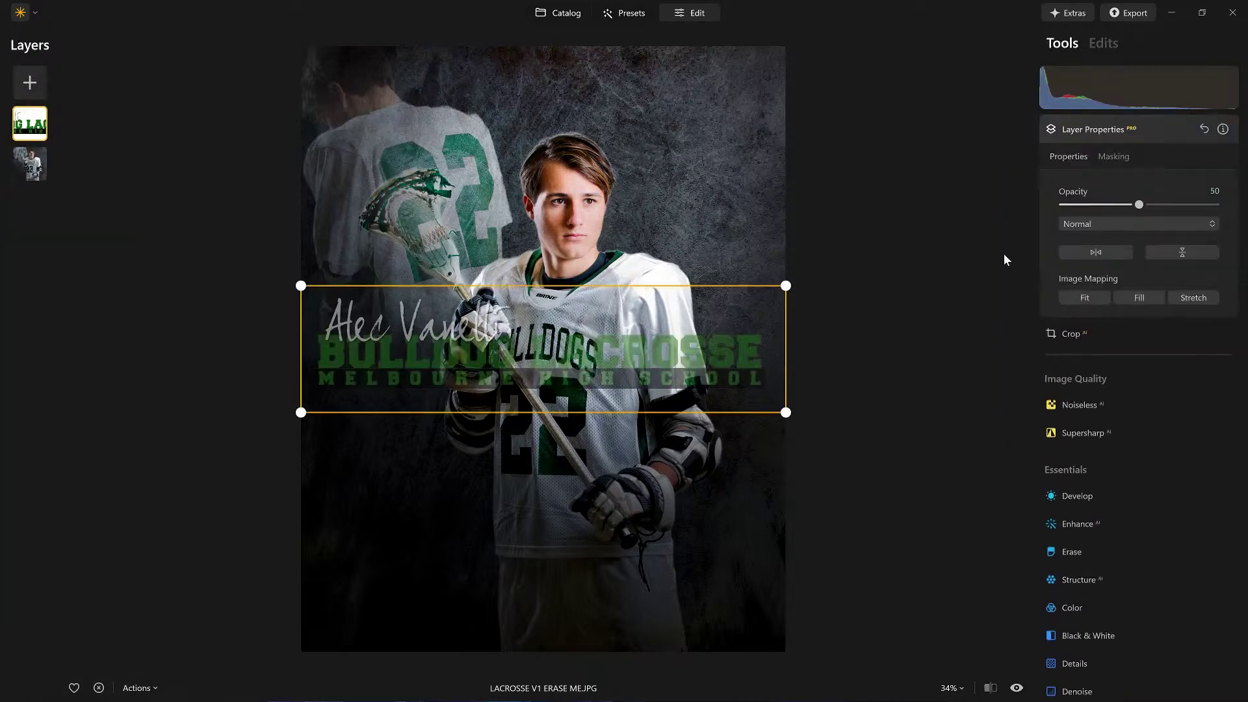
left_click_drag(1140, 204, 1215, 204)
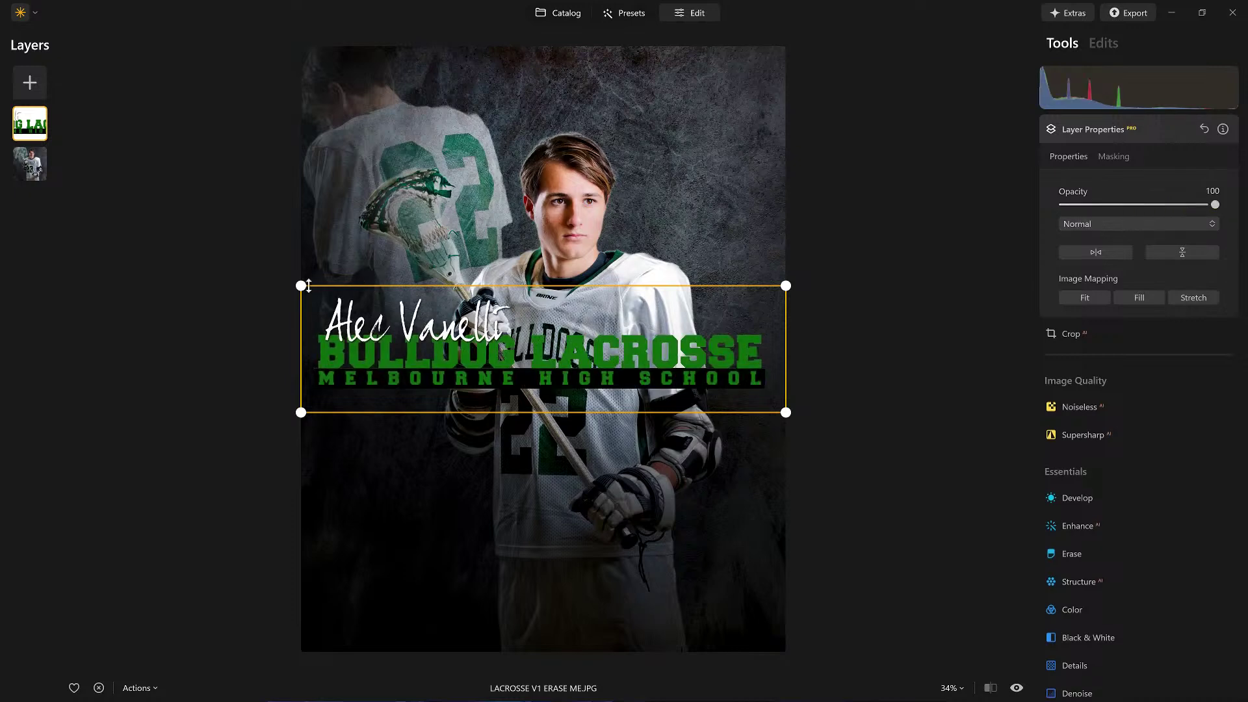
Step: Shrink the title graphic and position it along the bottom of the photo, previewing the result
left_click_drag(309, 286, 435, 335)
left_click_drag(602, 357, 623, 587)
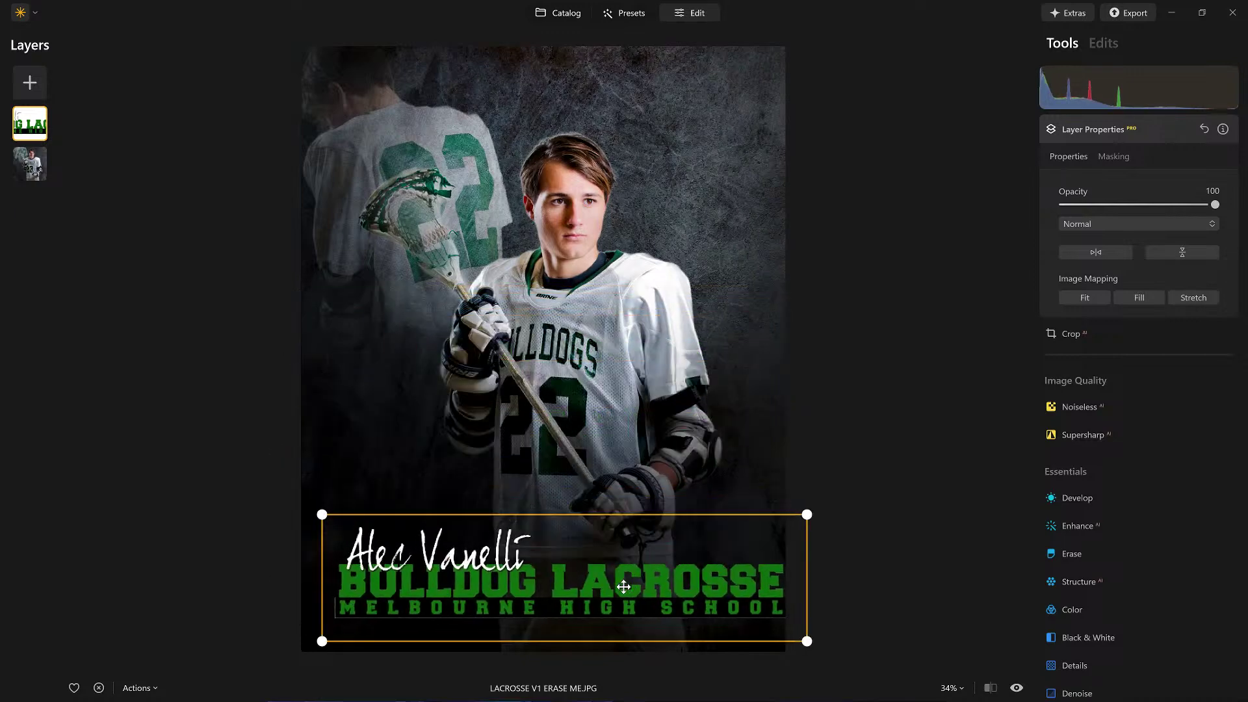
left_click_drag(807, 514, 740, 548)
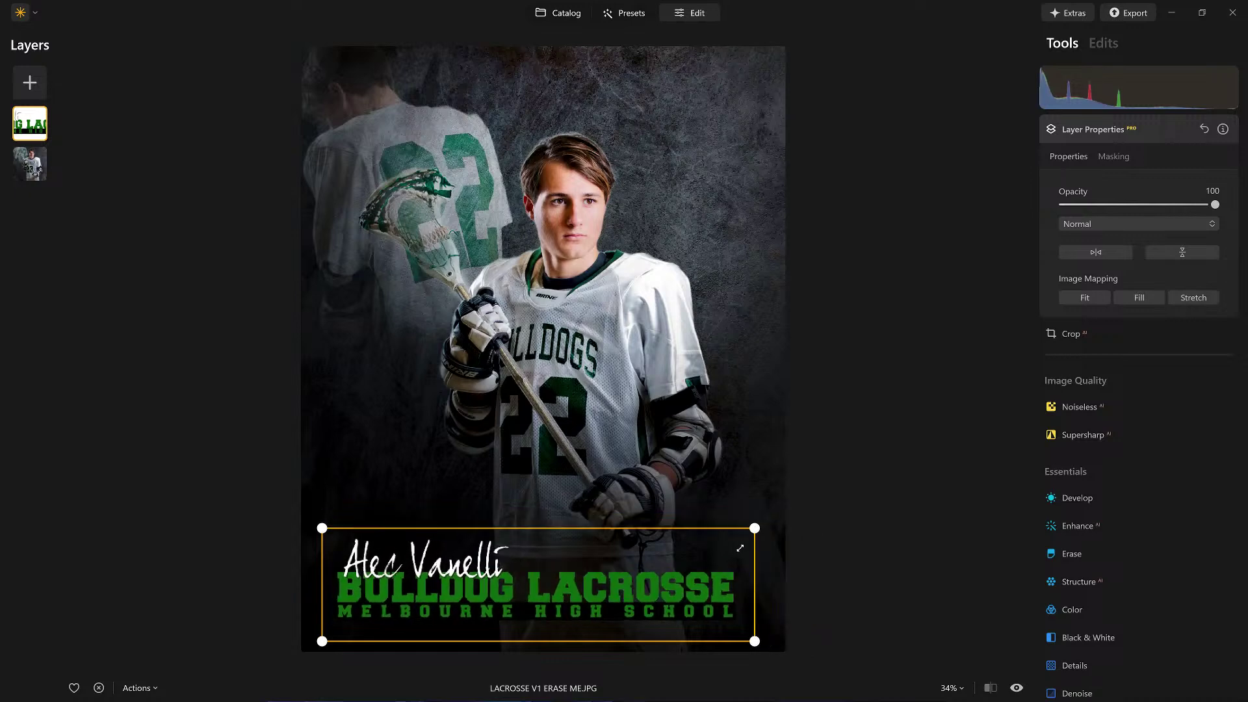
left_click_drag(511, 590, 520, 576)
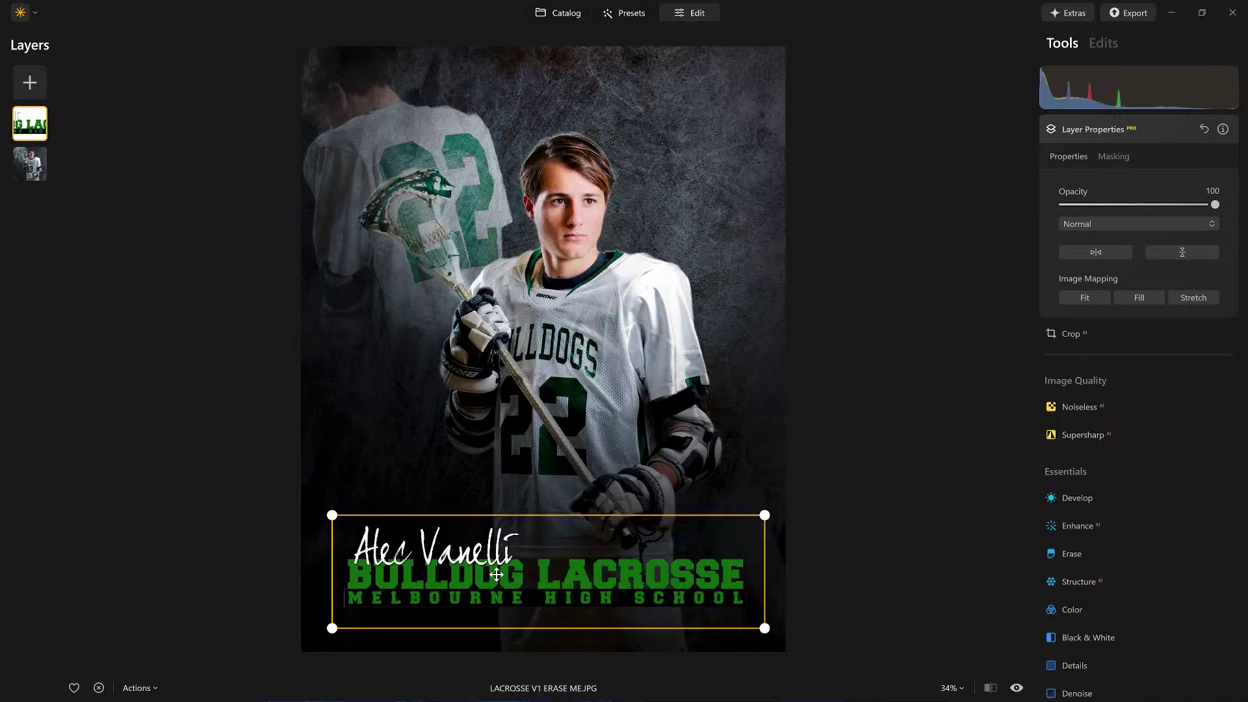
left_click(1152, 133)
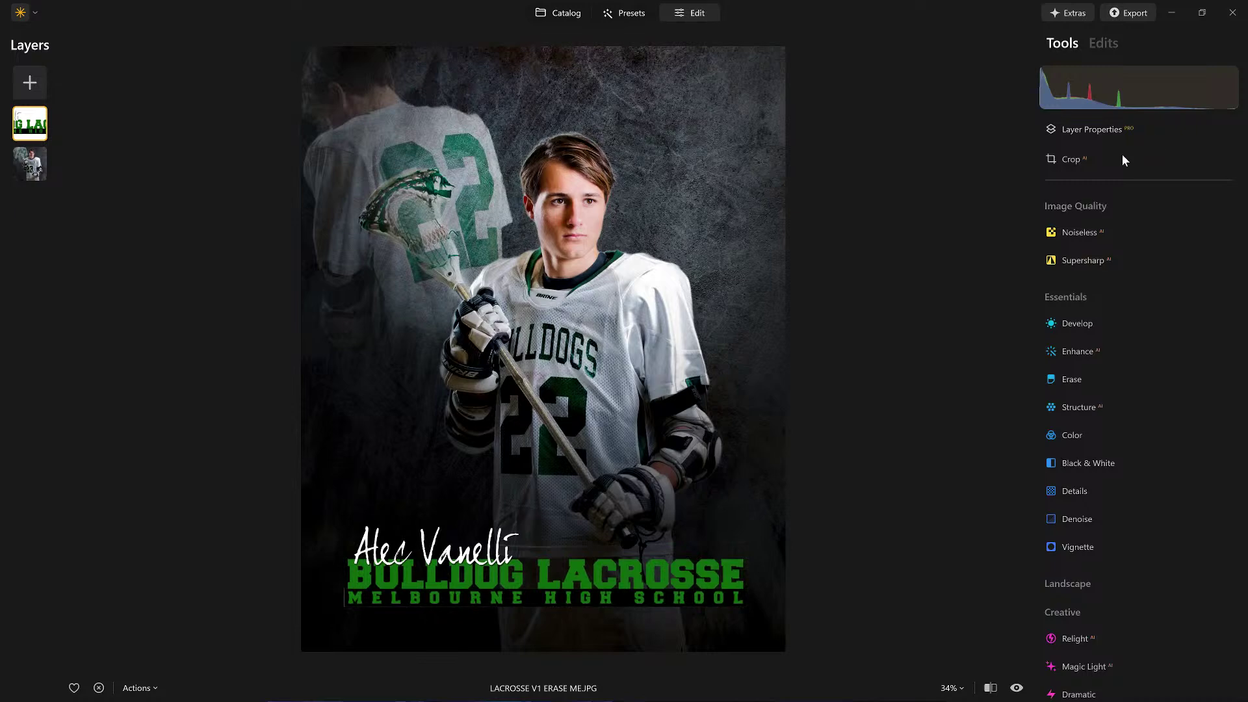
left_click(1124, 131)
left_click_drag(583, 583, 588, 593)
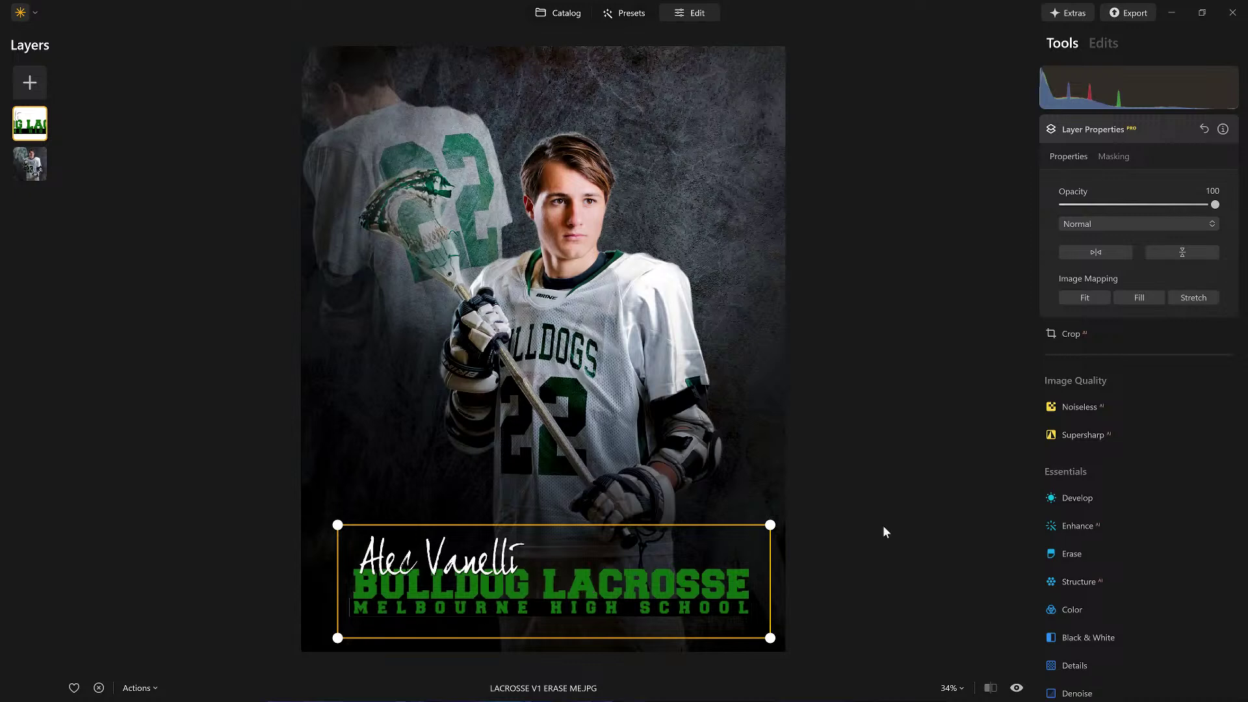
left_click(1154, 128)
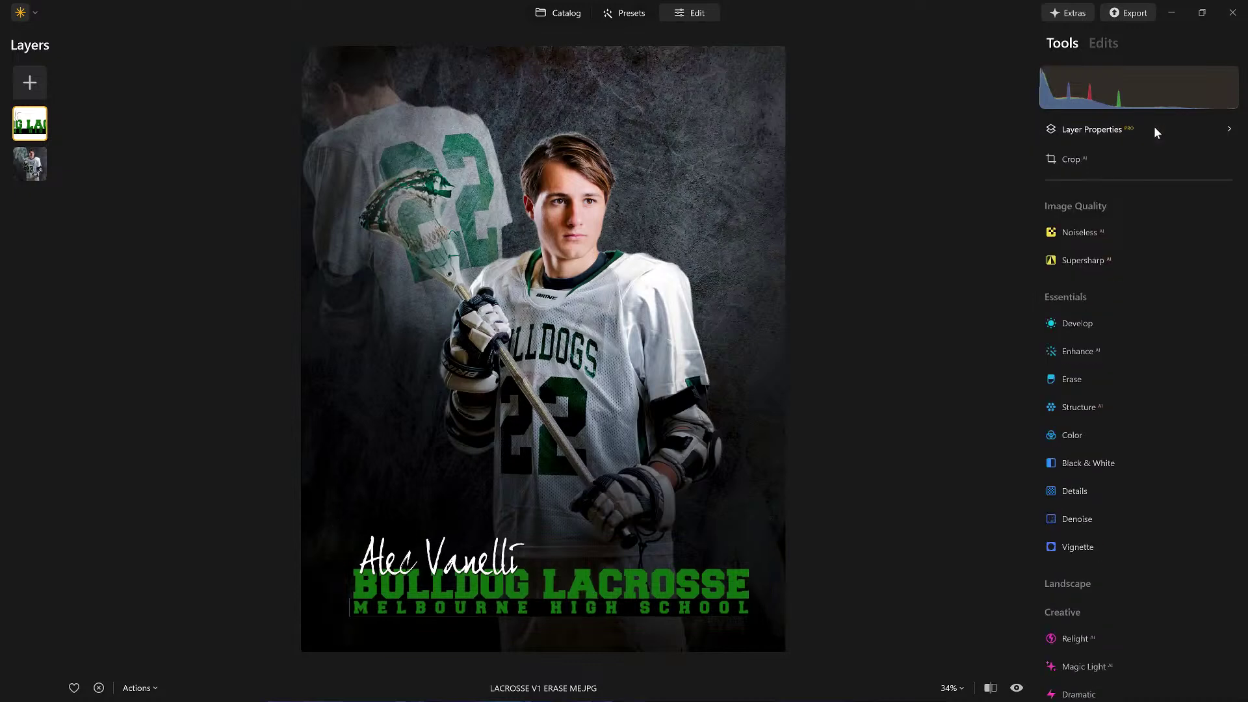
Step: Open the finished poster from the catalog and choose export to a folder
key("g")
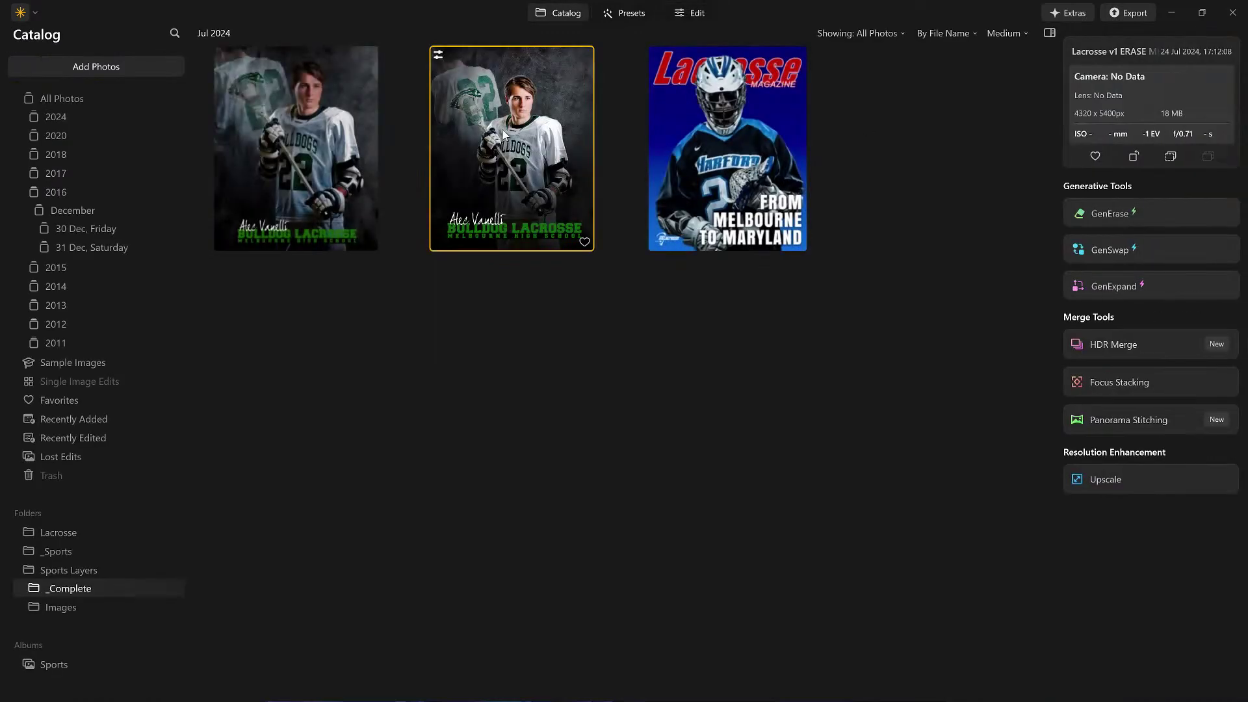
double_click(501, 130)
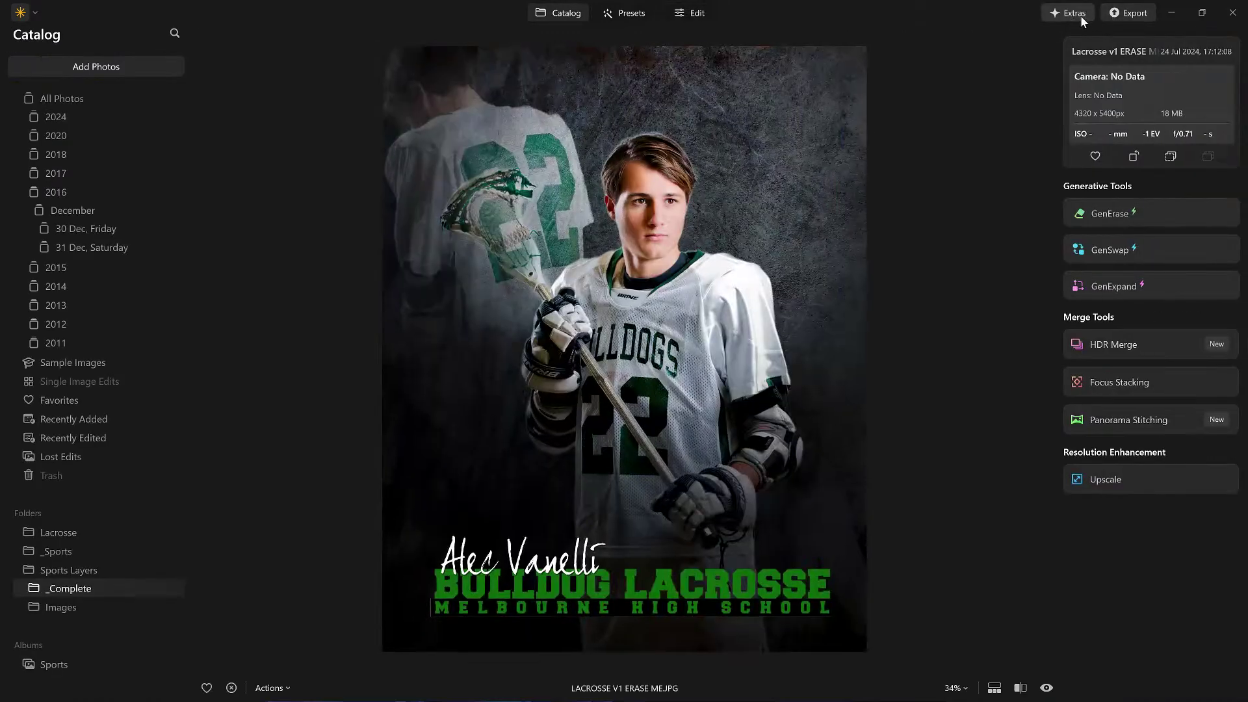
left_click(1131, 15)
left_click(1082, 97)
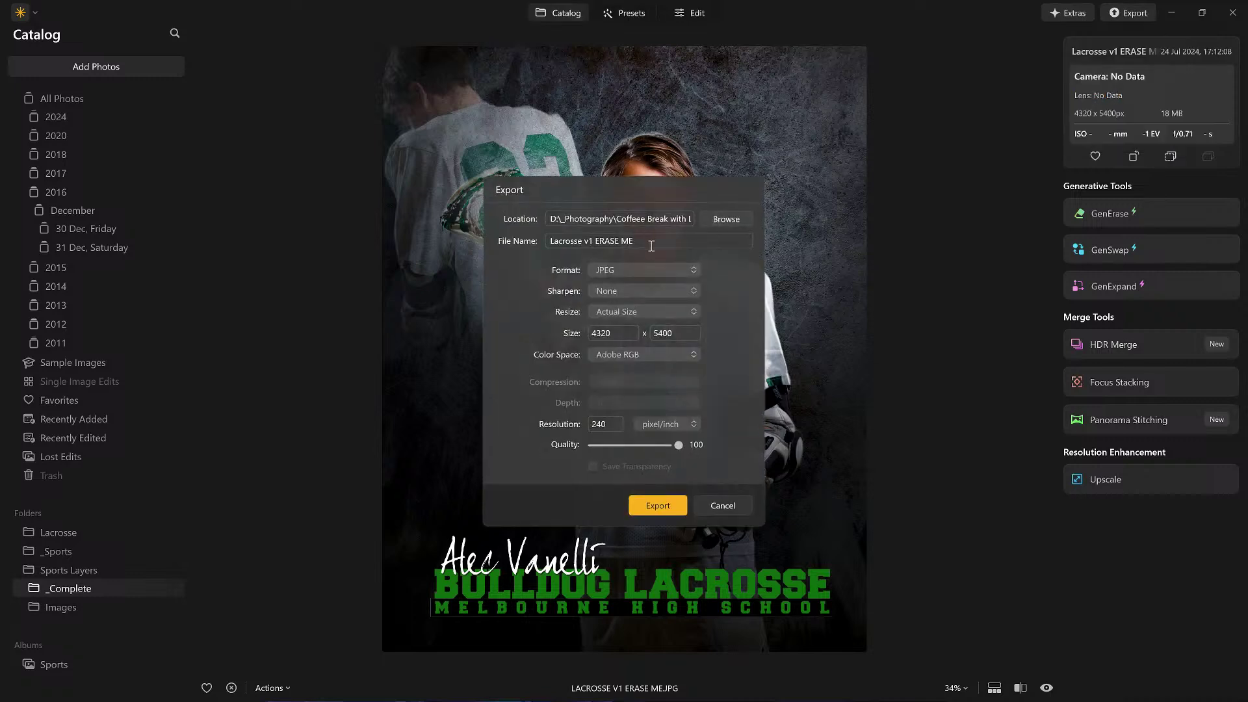
Step: Rename the export to the player's name plus 'Complete' and export it as a full-size JPEG
left_click_drag(588, 241, 720, 241)
key("BackSpace")
key("BackSpace")
key("BackSpace")
key("BackSpace")
key("BackSpace")
key("BackSpace")
key("BackSpace")
key("BackSpace")
key("BackSpace")
key("BackSpace")
key("BackSpace")
key("Return")
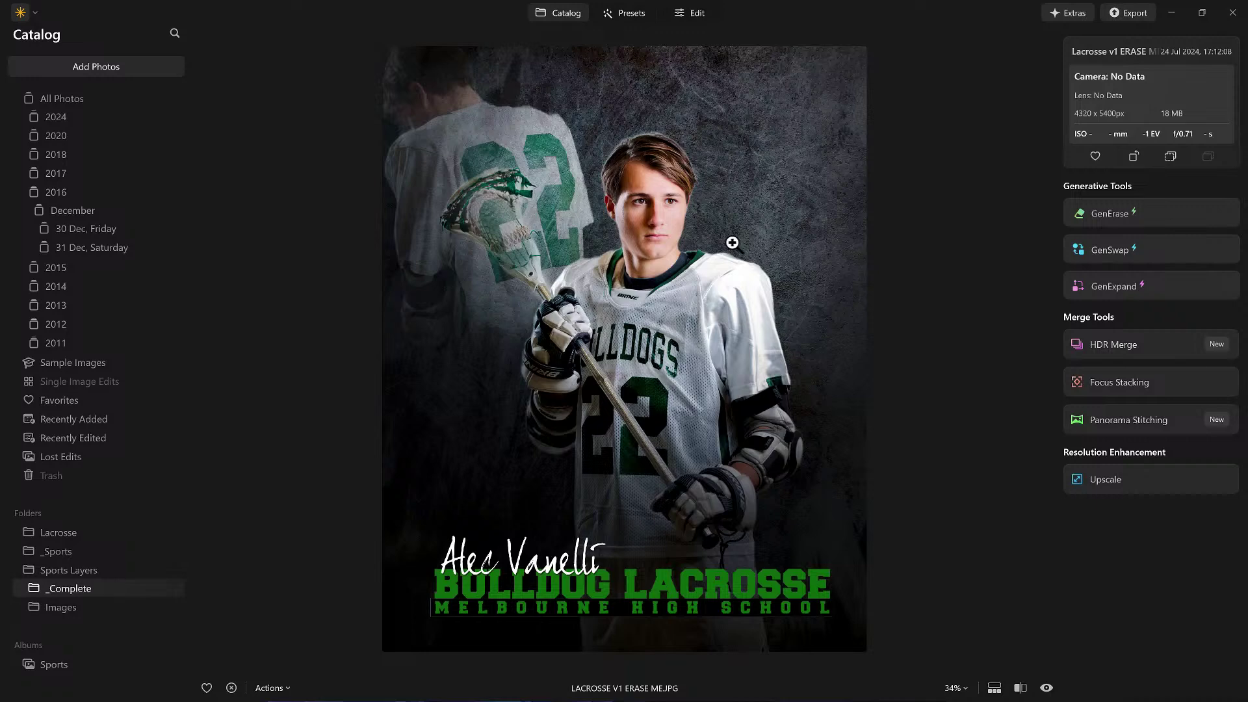
Step: Inspect the exported _Complete poster at full size, then return to the catalog grid
double_click(732, 242)
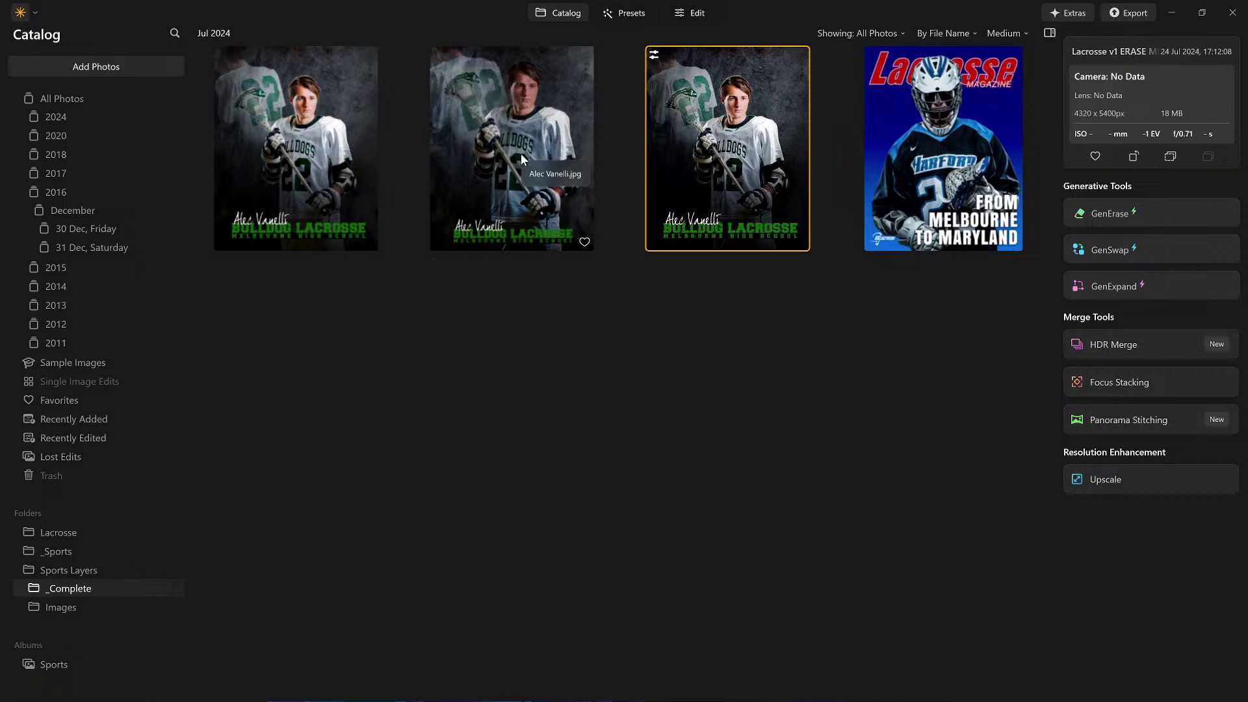
left_click(349, 160)
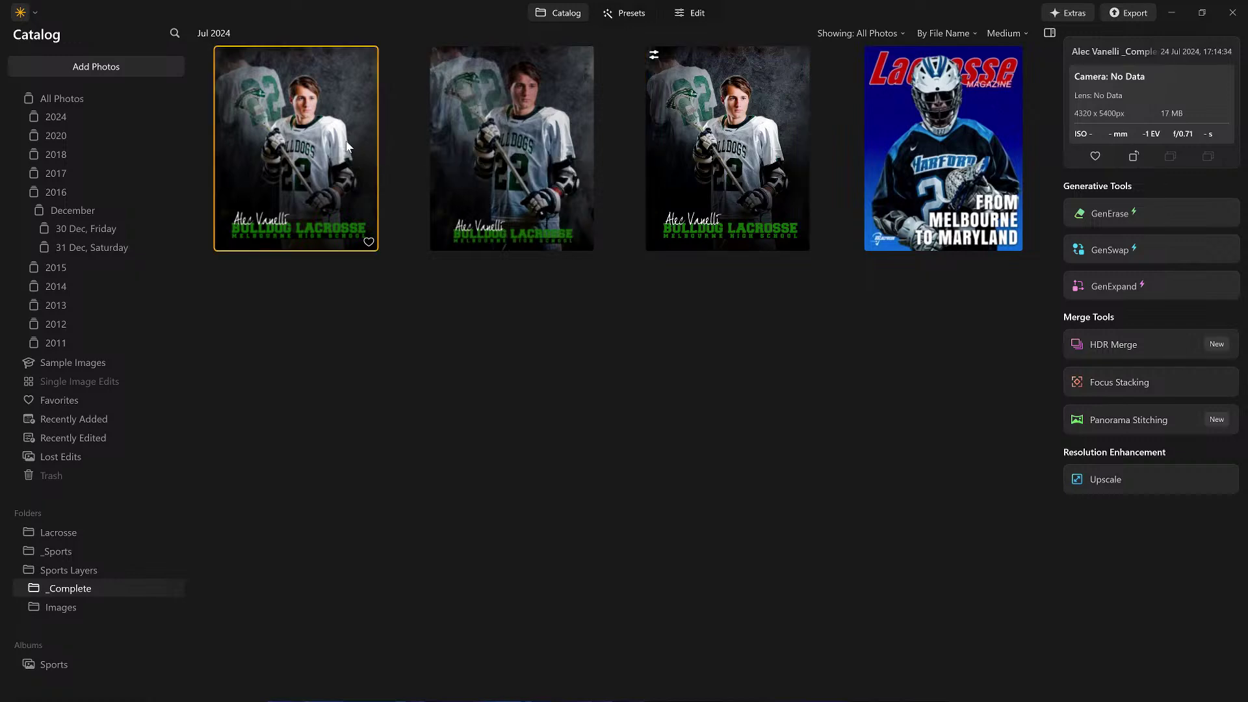
double_click(346, 143)
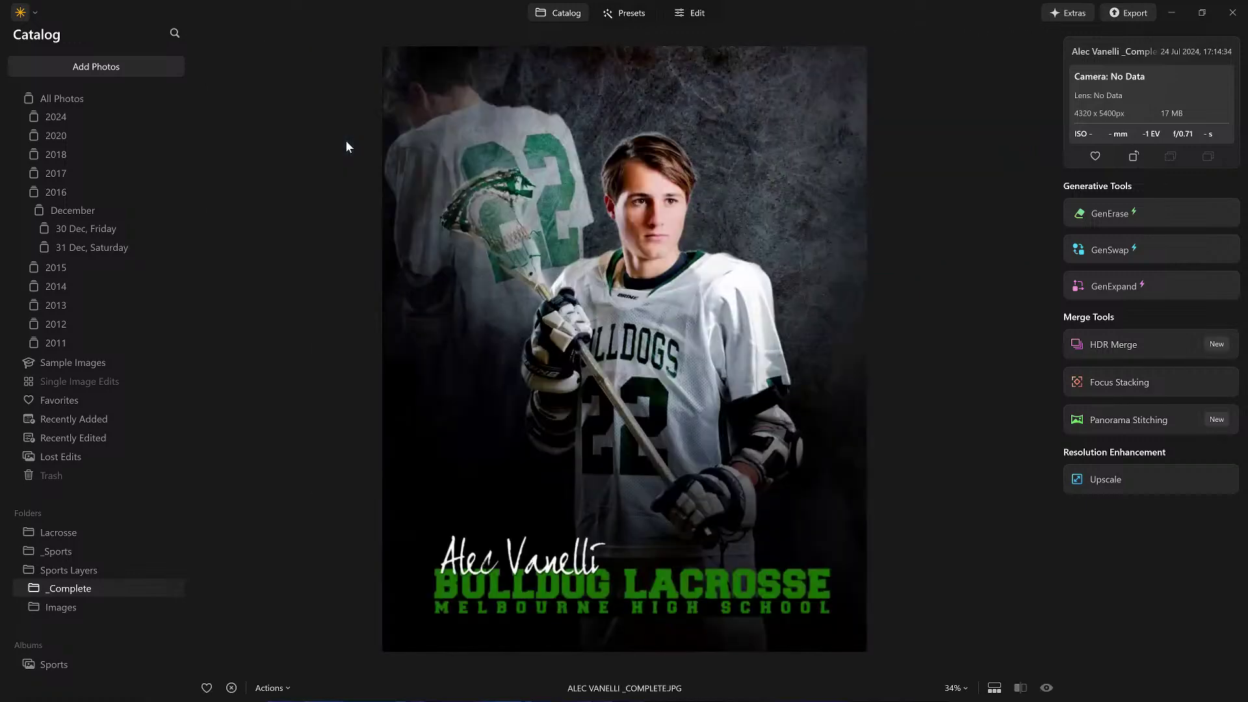
key("Escape")
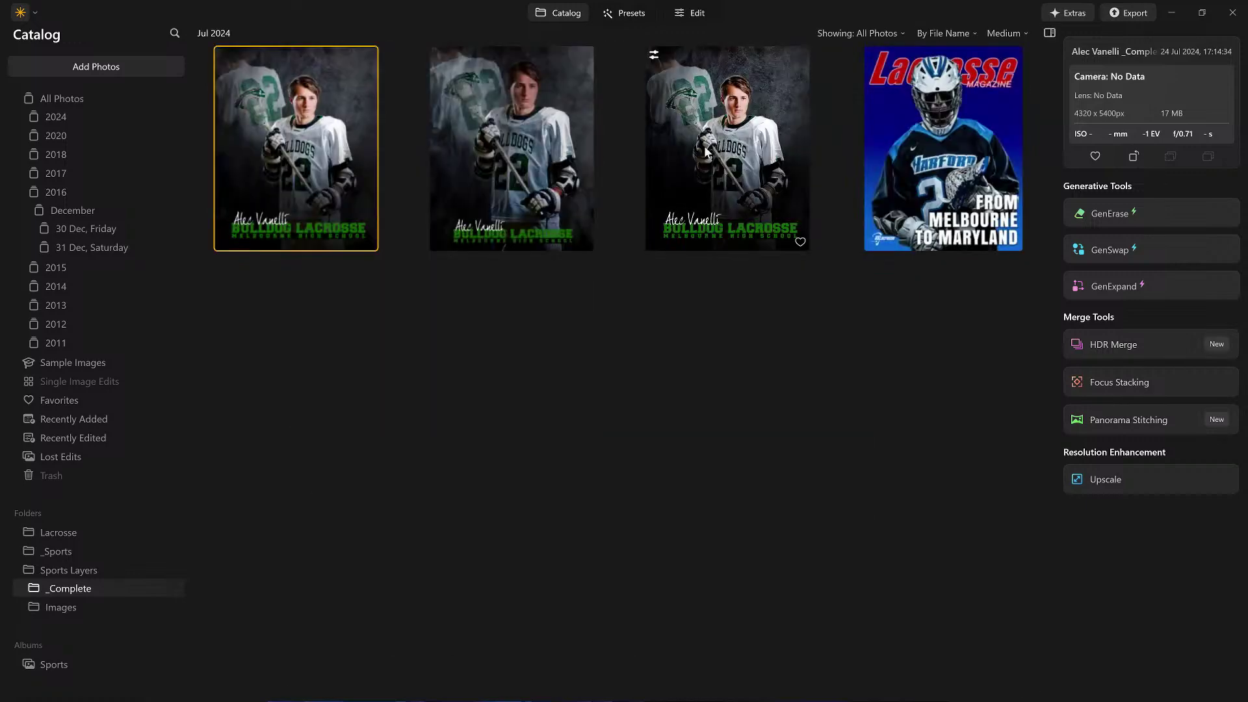
Step: Move the Lacrosse v1 ERASE ME working copy to the trash and review the exported poster again
left_click(715, 115)
right_click(715, 115)
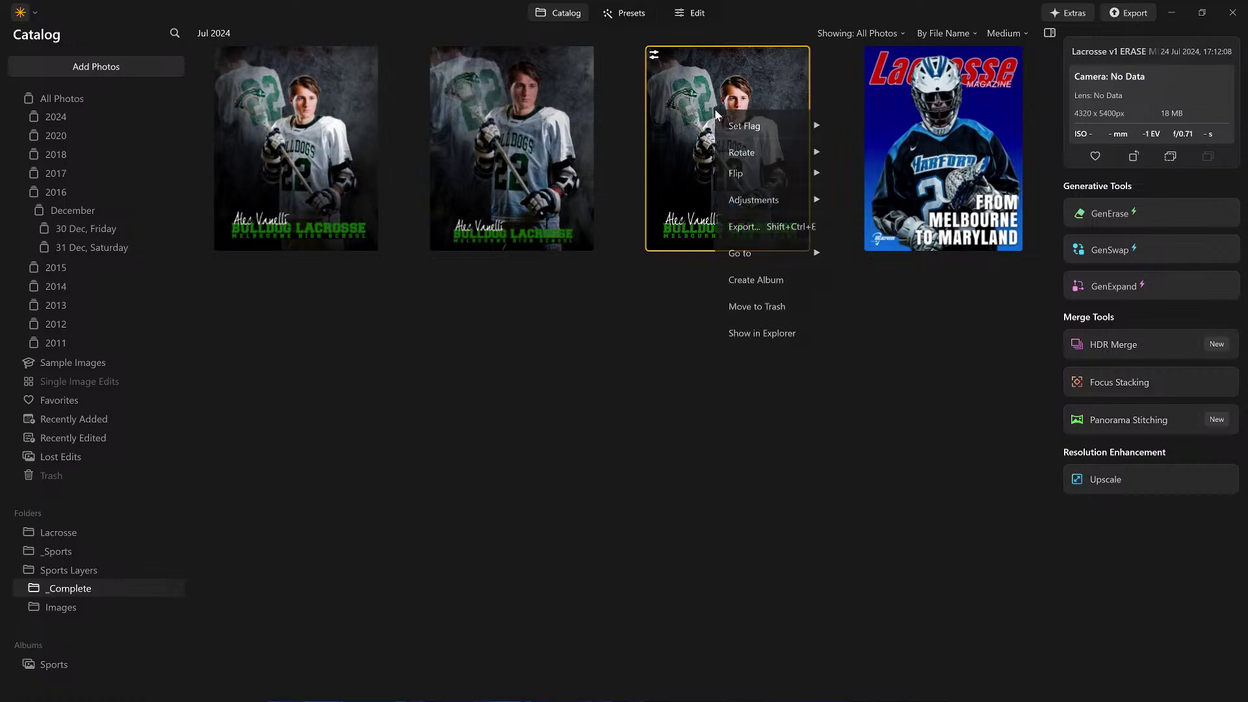
left_click(757, 309)
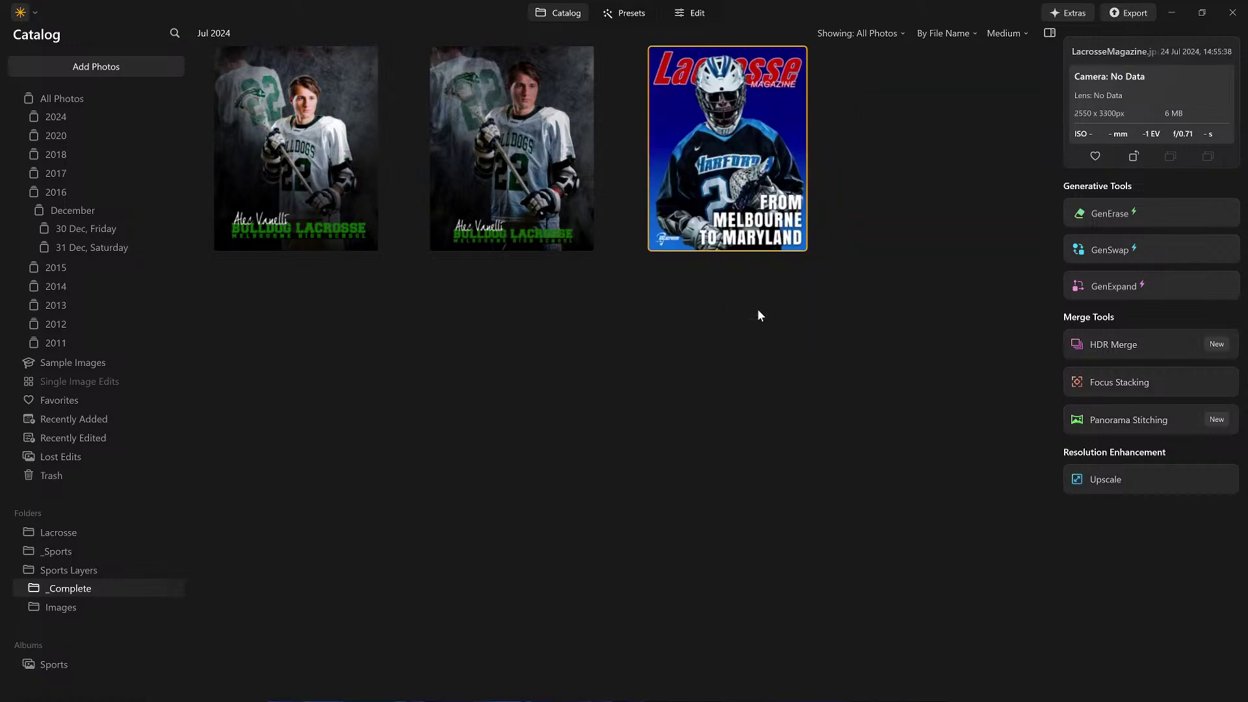
double_click(288, 126)
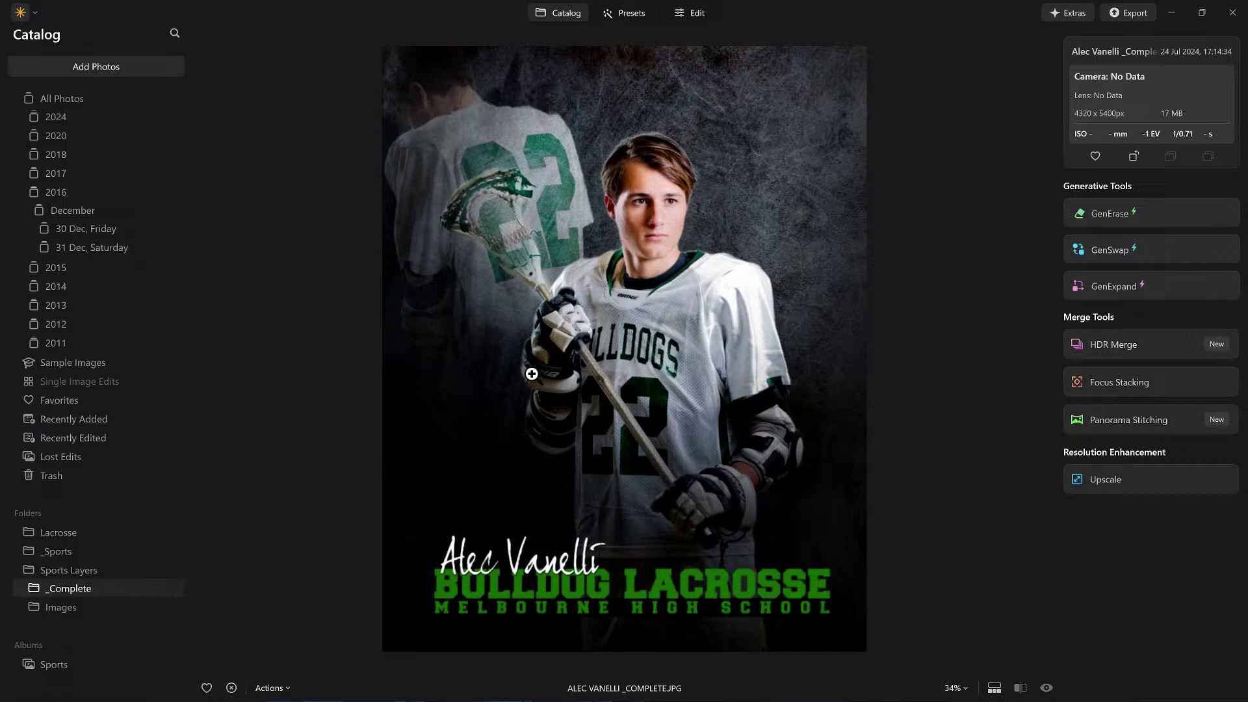
double_click(528, 370)
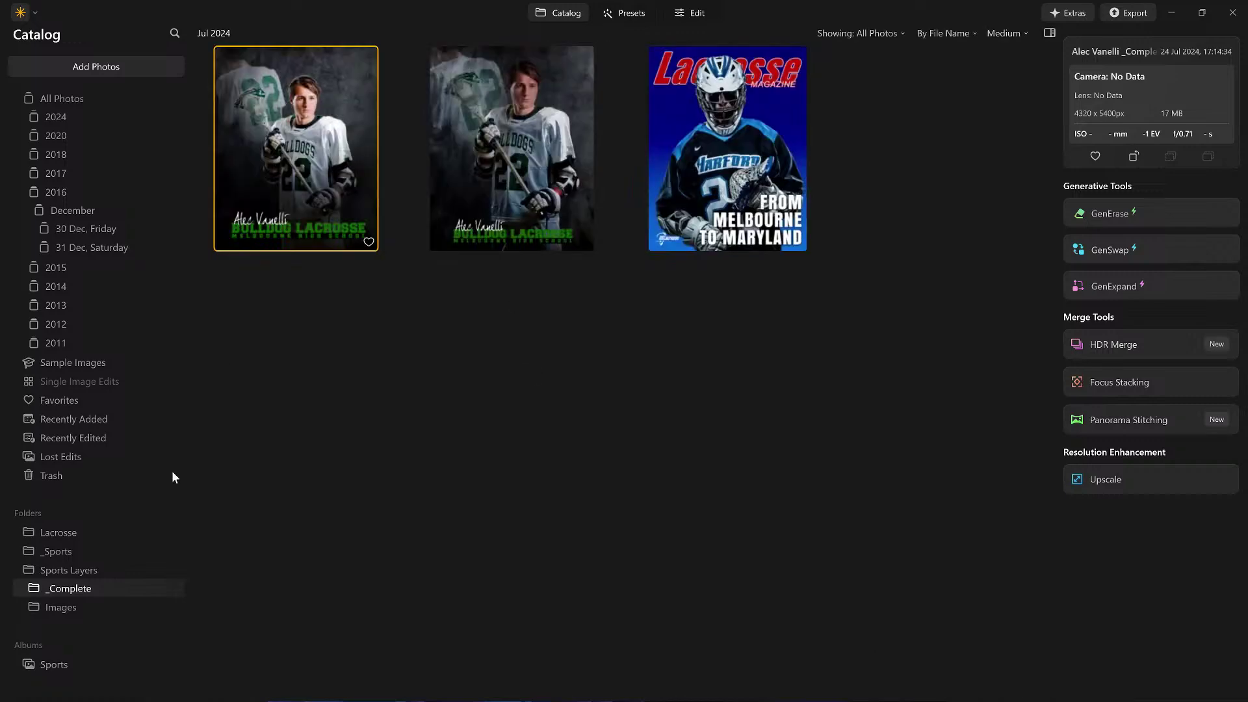
Step: Open BACKGROUND_GRAY PAINTED.JPG from the Images folder in the editor
left_click(72, 606)
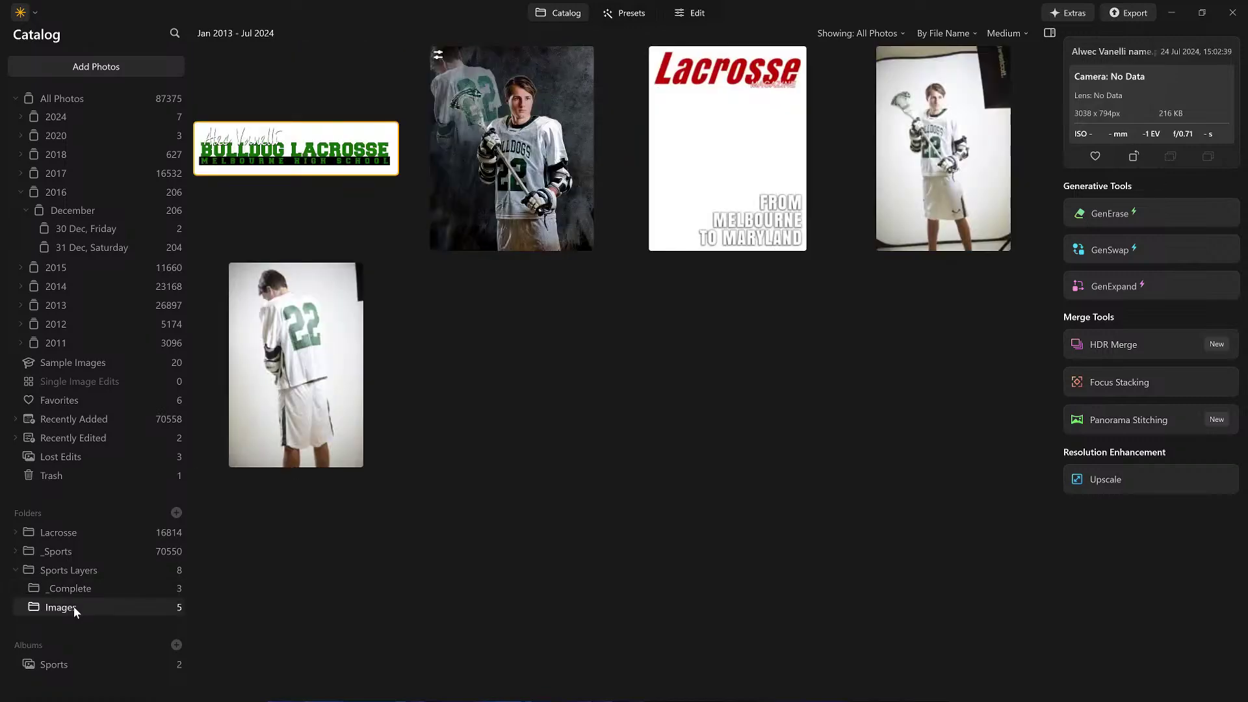
double_click(506, 178)
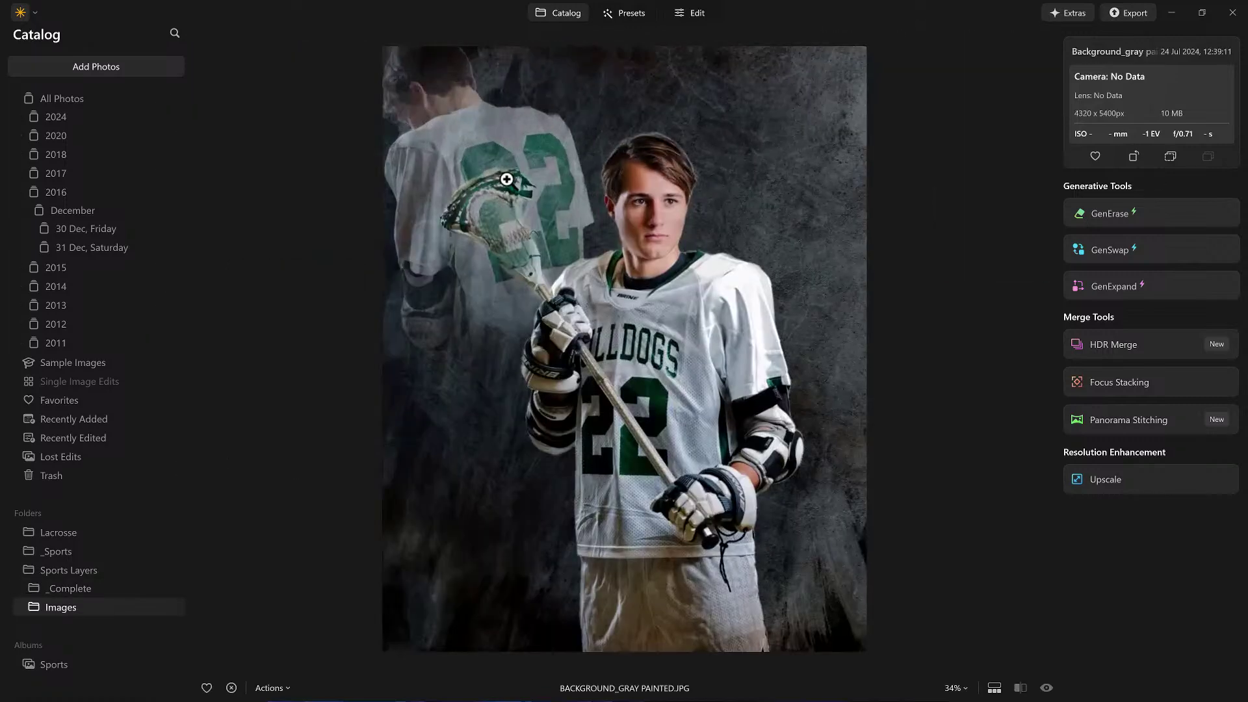
left_click(704, 13)
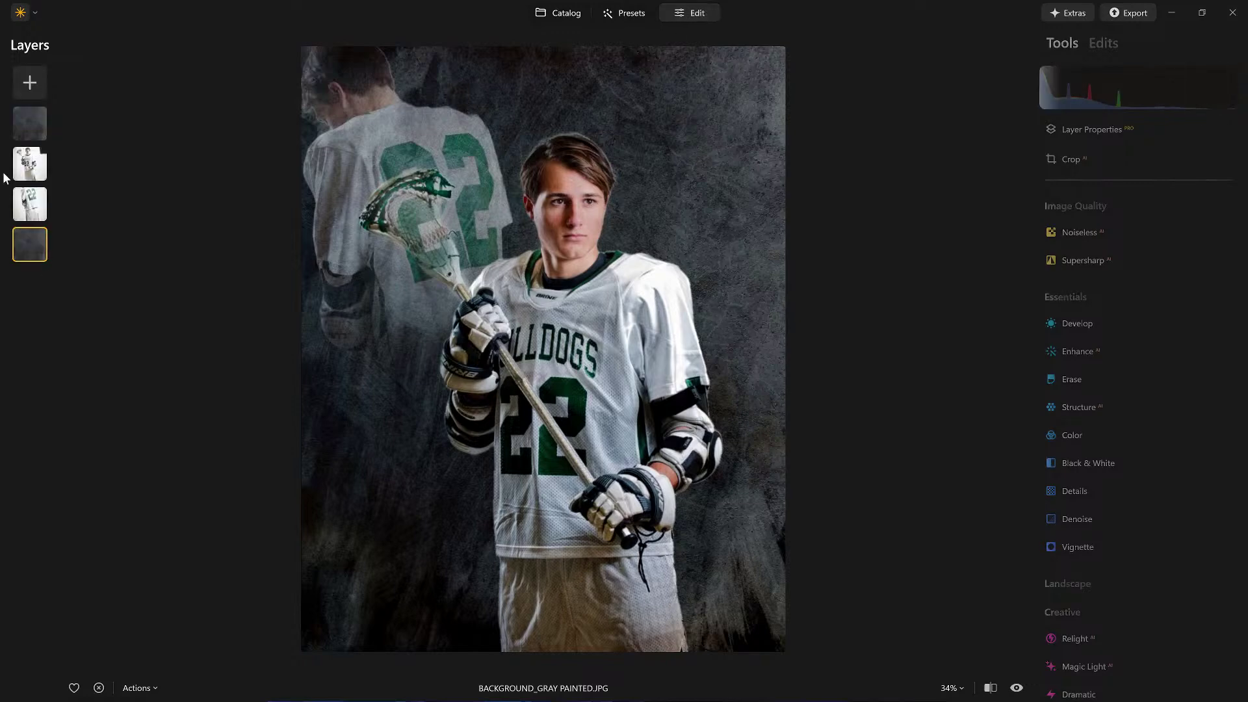
Step: Hide the top texture layer to compare, then show it again
left_click(33, 124)
right_click(44, 127)
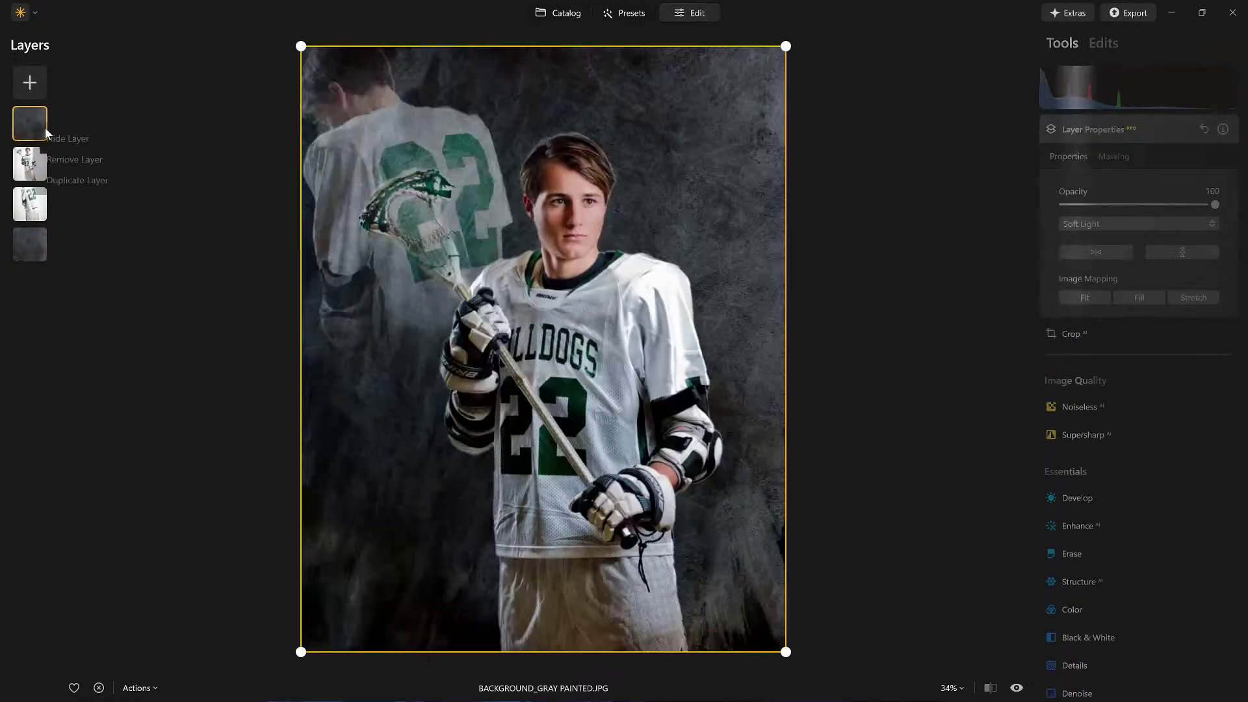
left_click(63, 138)
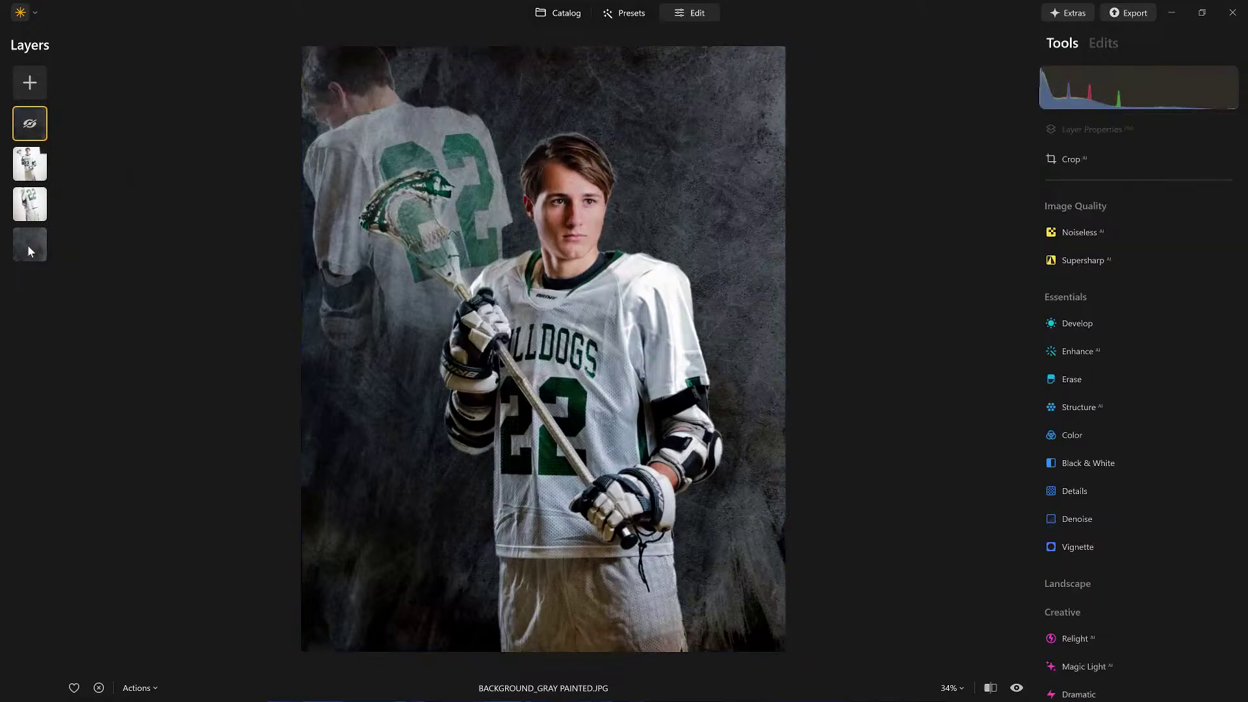
left_click(28, 250)
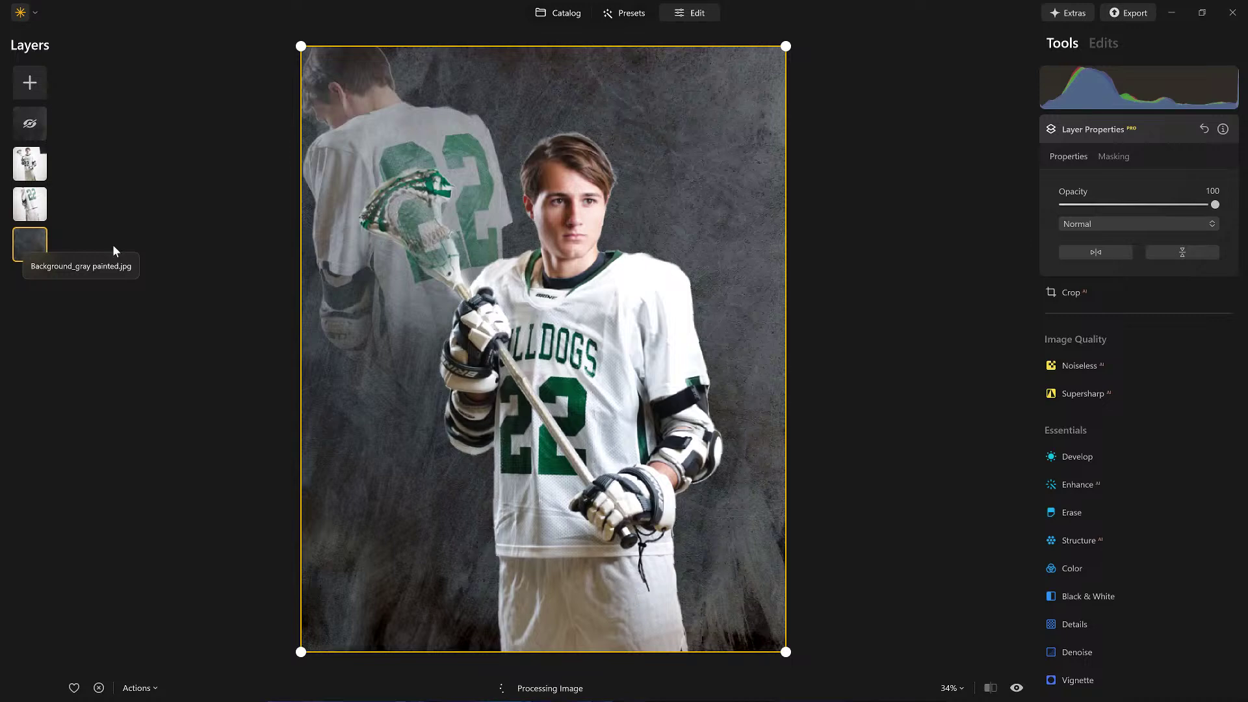
left_click(32, 124)
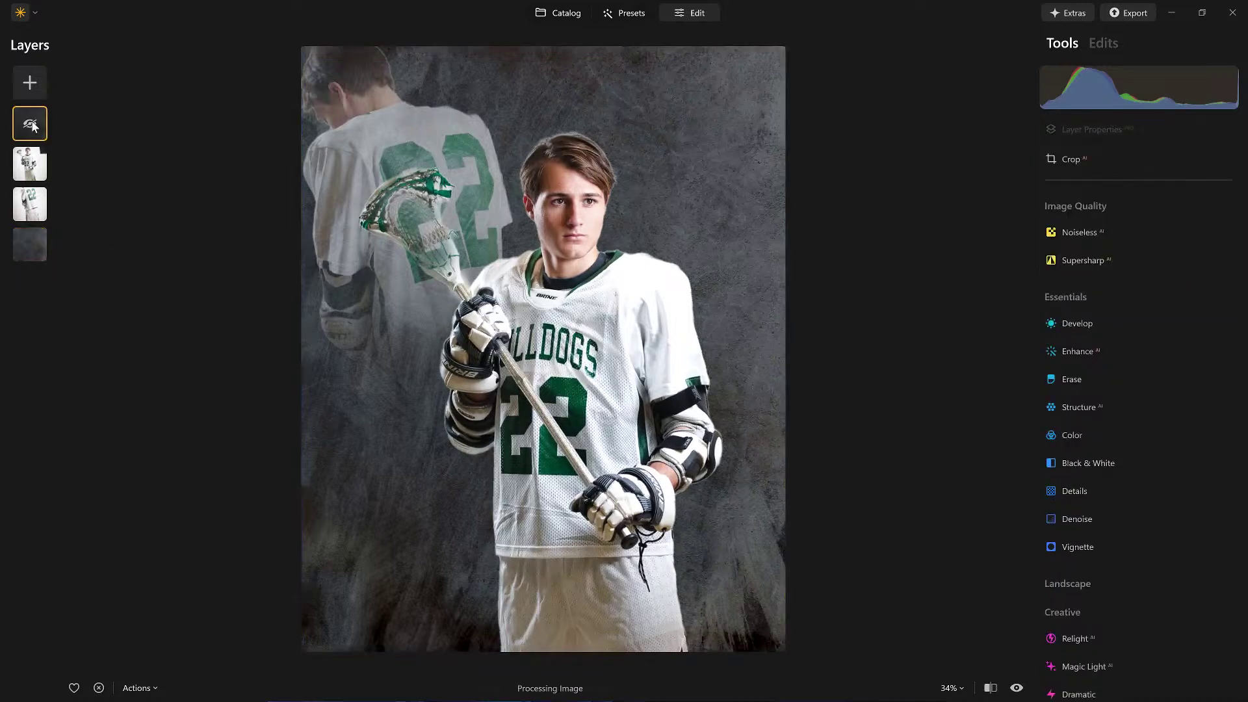
right_click(32, 123)
left_click(79, 135)
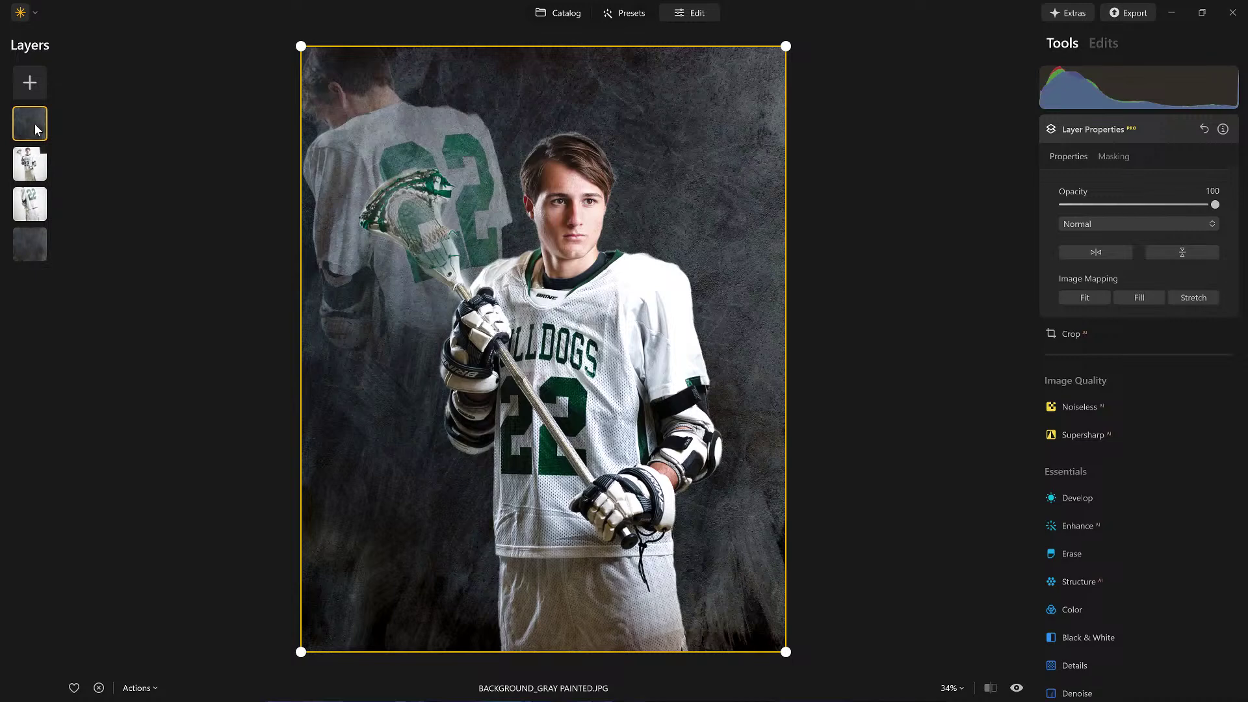
Step: Compare the Soft Light texture layer with the Normal player layer, then view the texture layer's empty Edits list
left_click(30, 159)
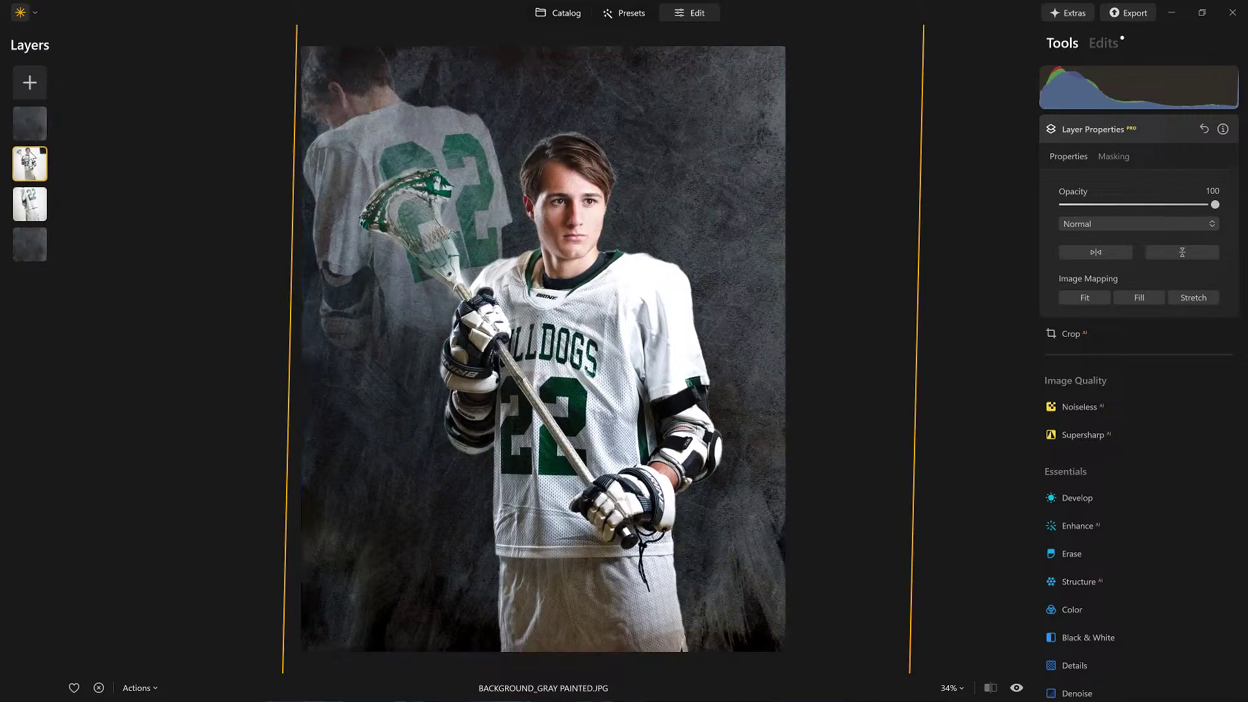
left_click(32, 133)
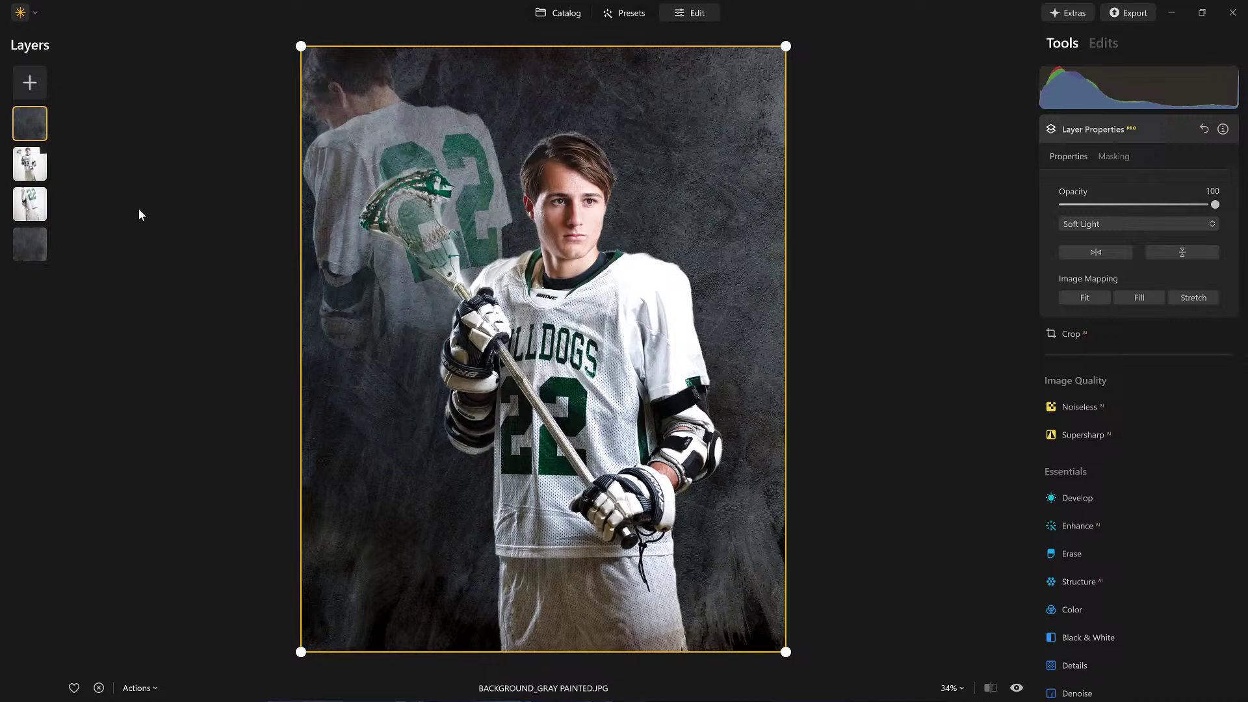
left_click(30, 165)
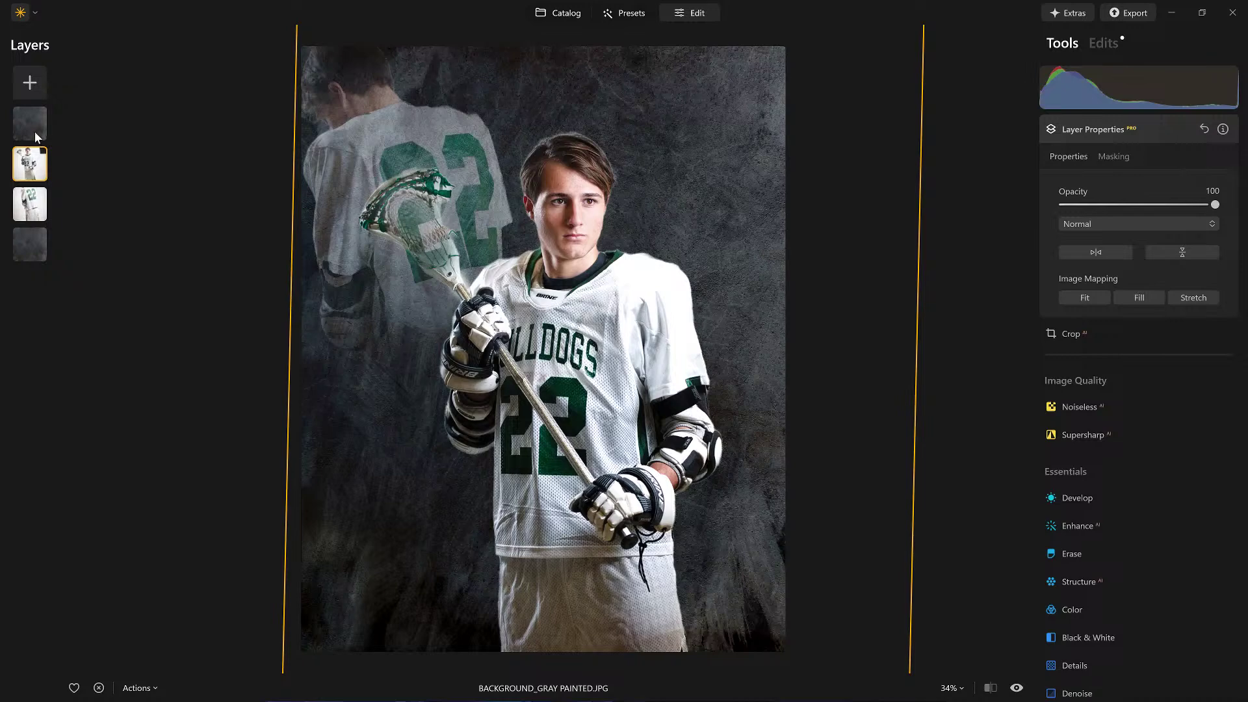
left_click(36, 136)
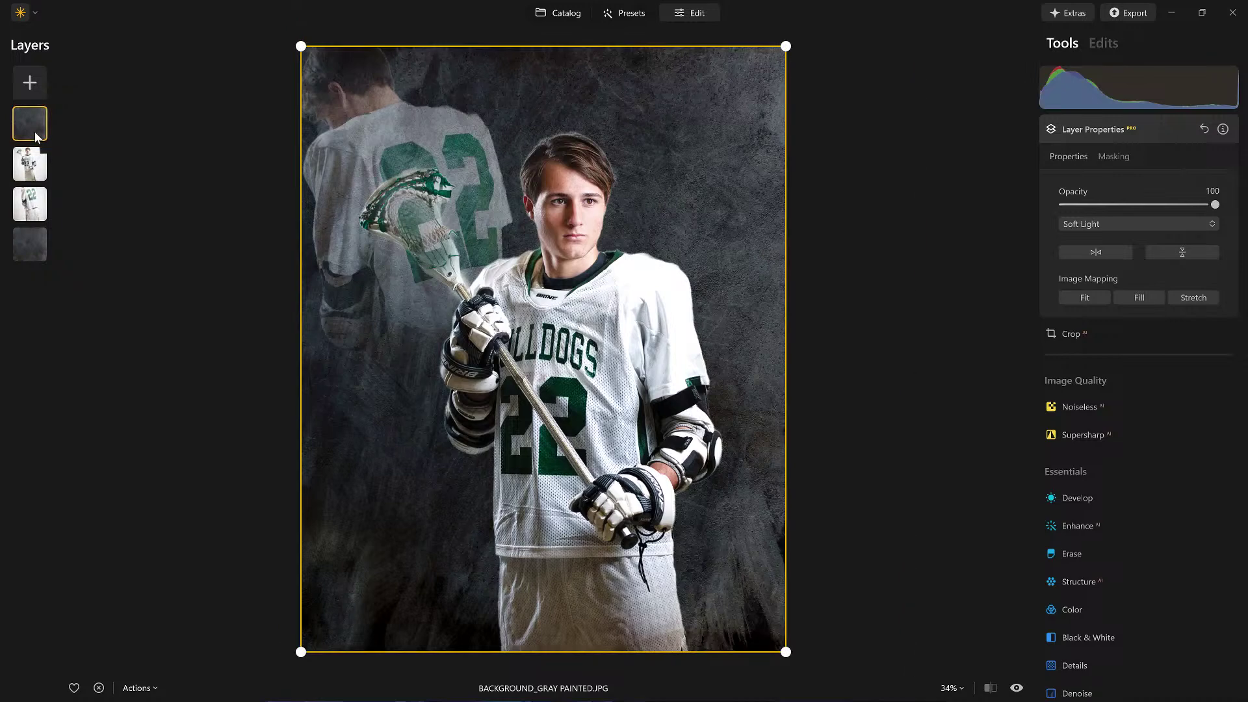
left_click(1113, 51)
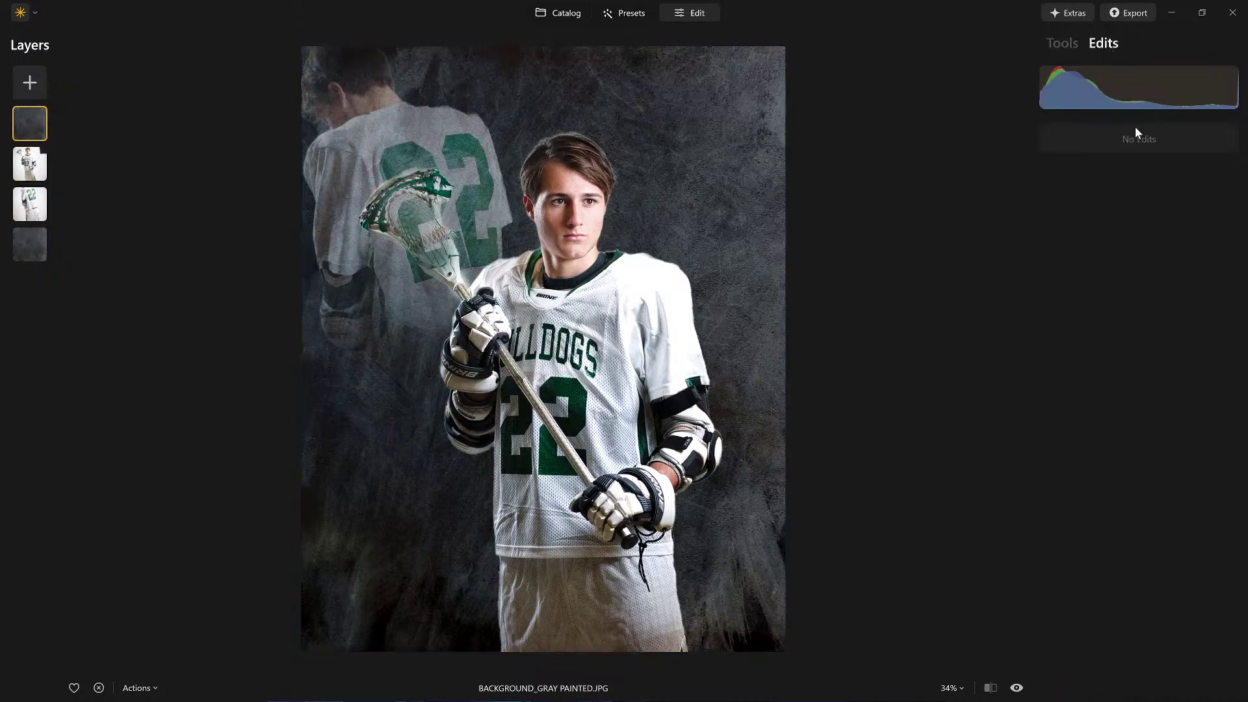
Step: On the player layer, set Develop Highlights to -100 and Exposure to -0.09, toggling the effect to compare
left_click(31, 168)
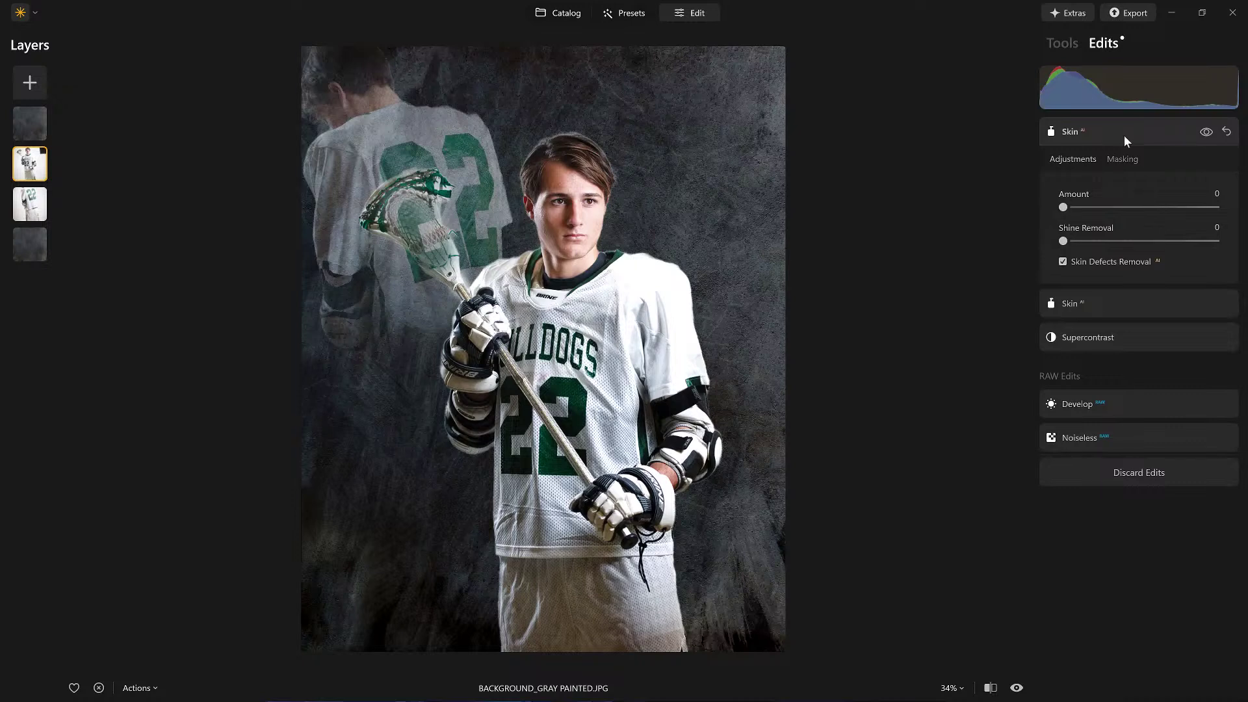
left_click(1062, 45)
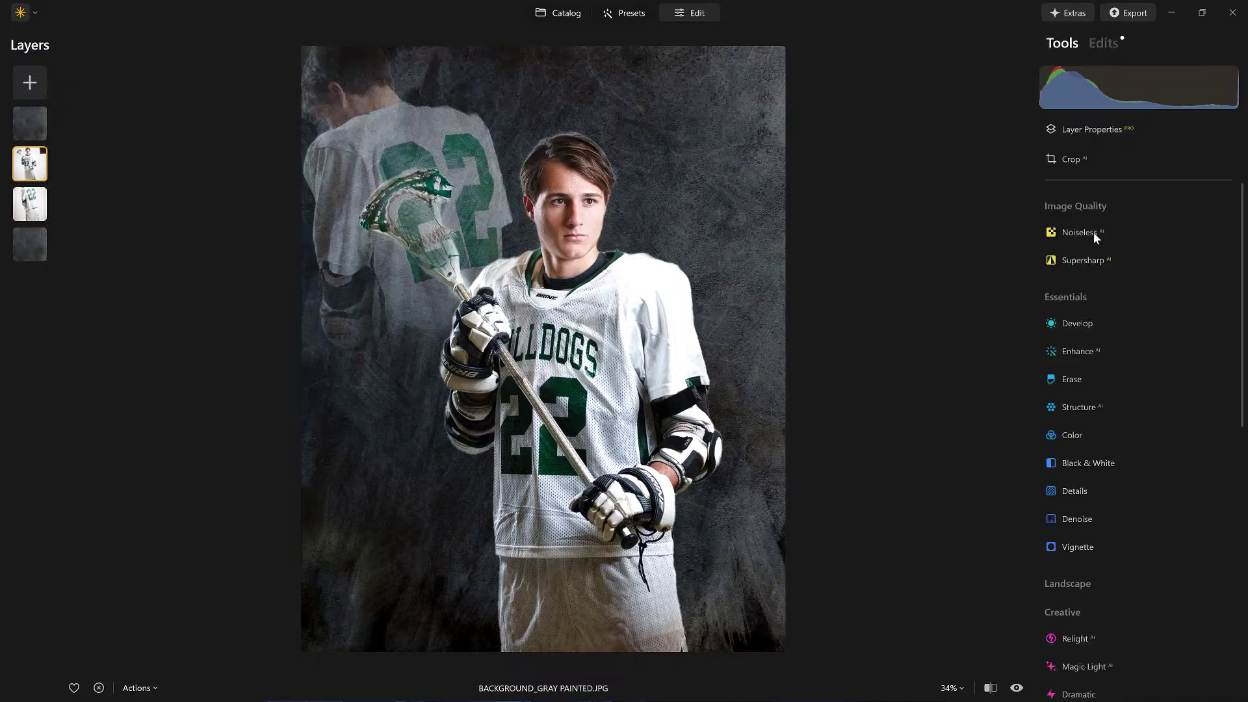
left_click(1083, 323)
left_click(1083, 323)
left_click(1083, 323)
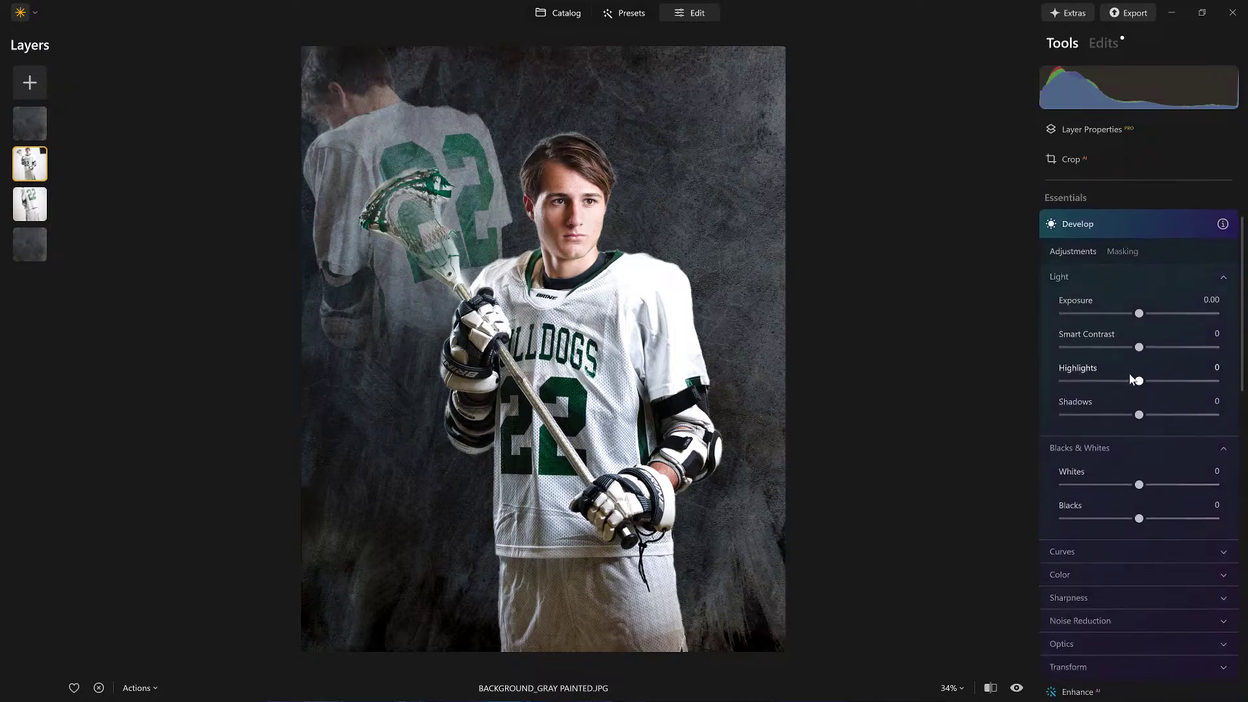
left_click_drag(1139, 382, 1011, 381)
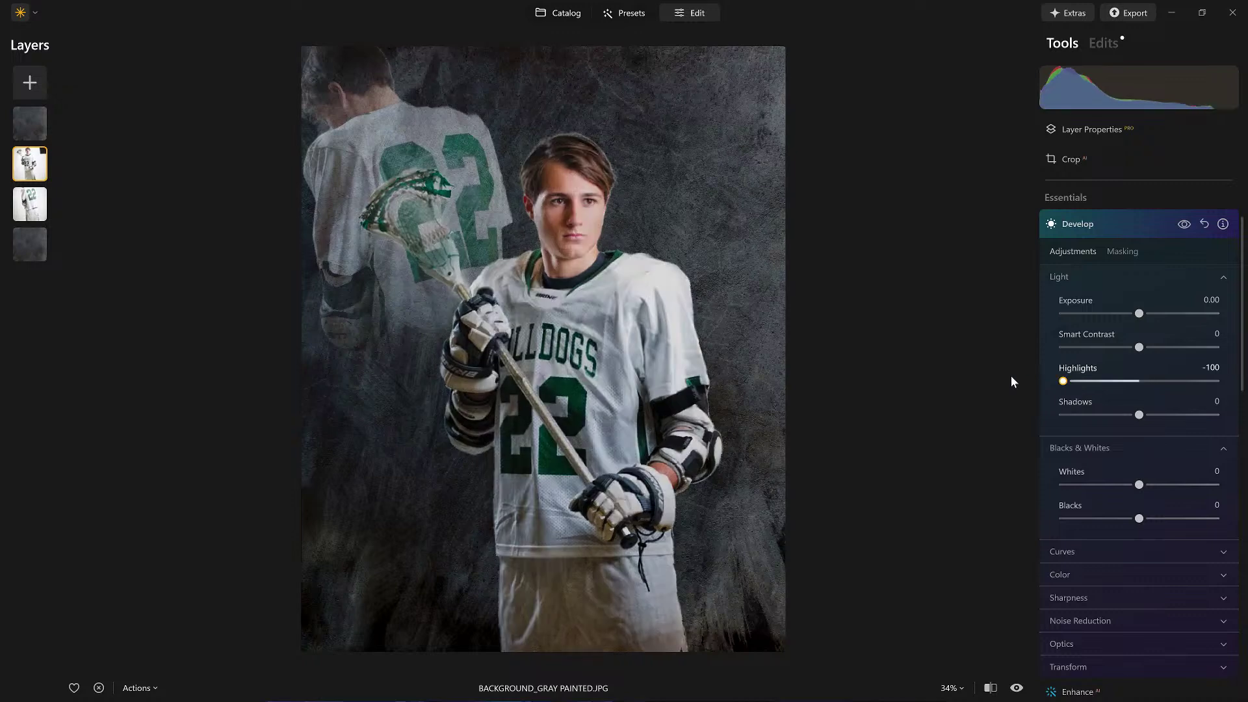
mouse_move(1136, 314)
left_mouse_down()
mouse_move(1110, 316)
mouse_move(1138, 318)
left_mouse_up()
left_click(1184, 224)
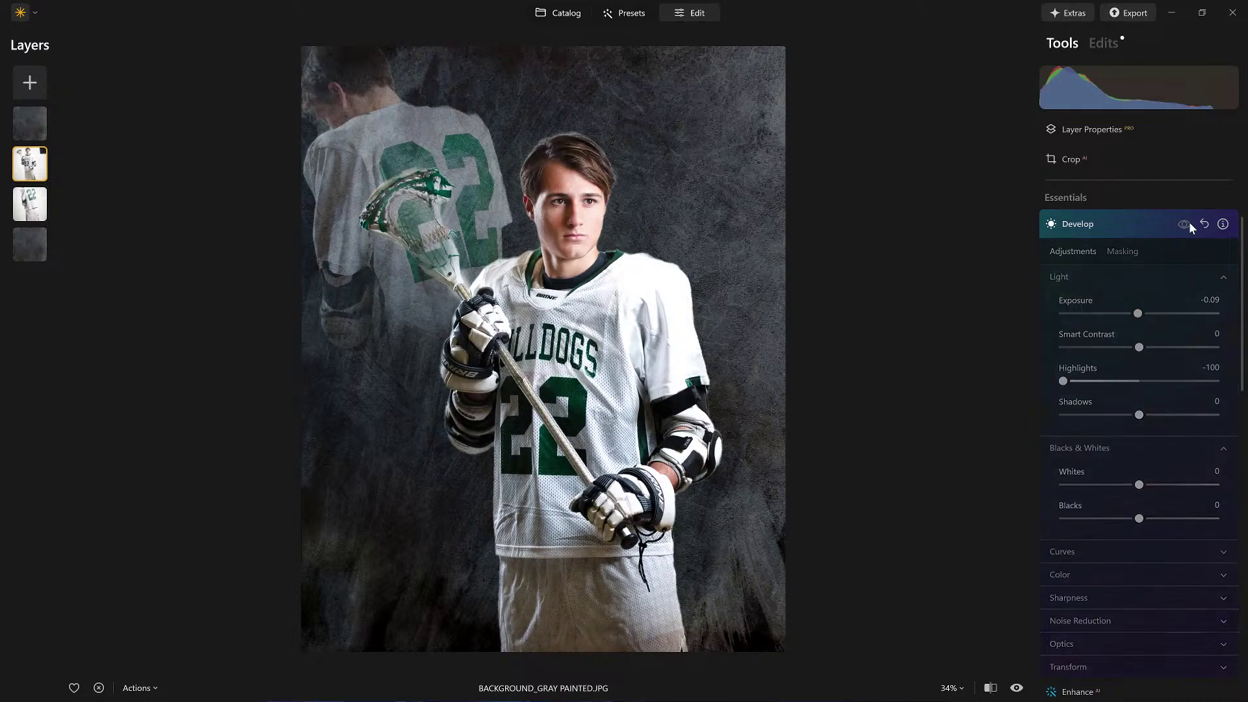
left_click(1188, 223)
left_click(1149, 223)
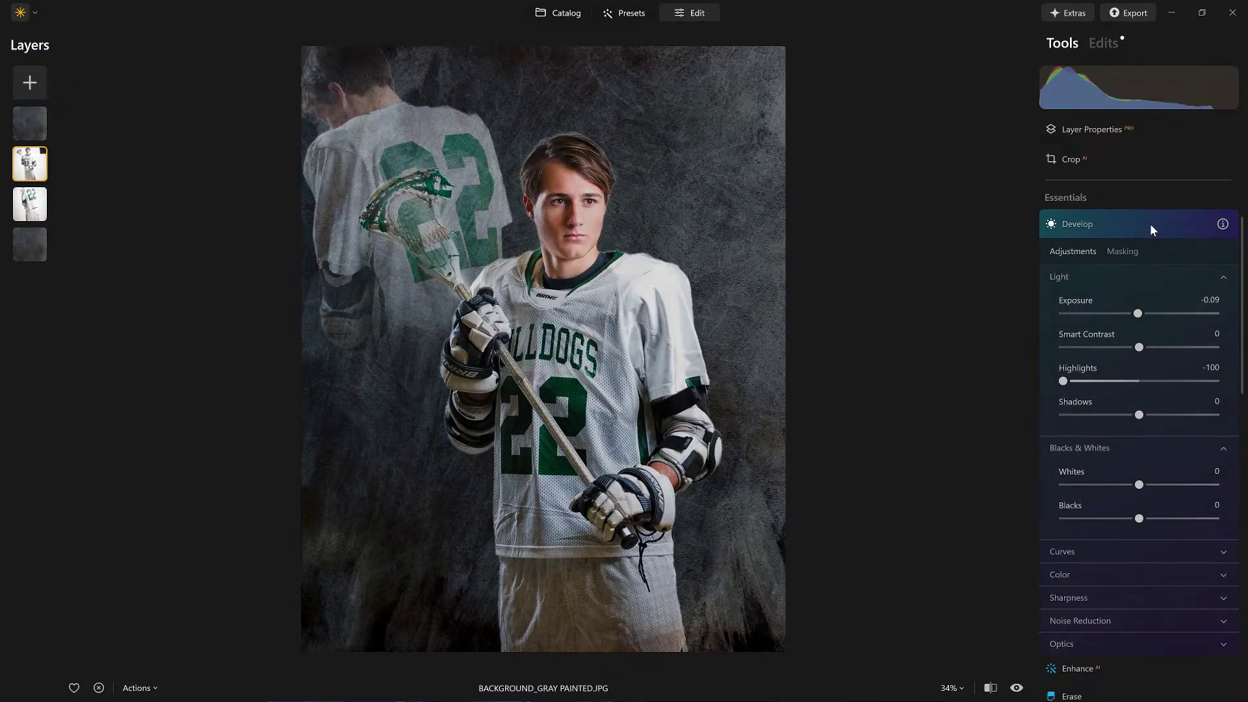
Step: Set the top texture layer's Develop Exposure to -2.91 and show the Develop masking options
left_click(28, 130)
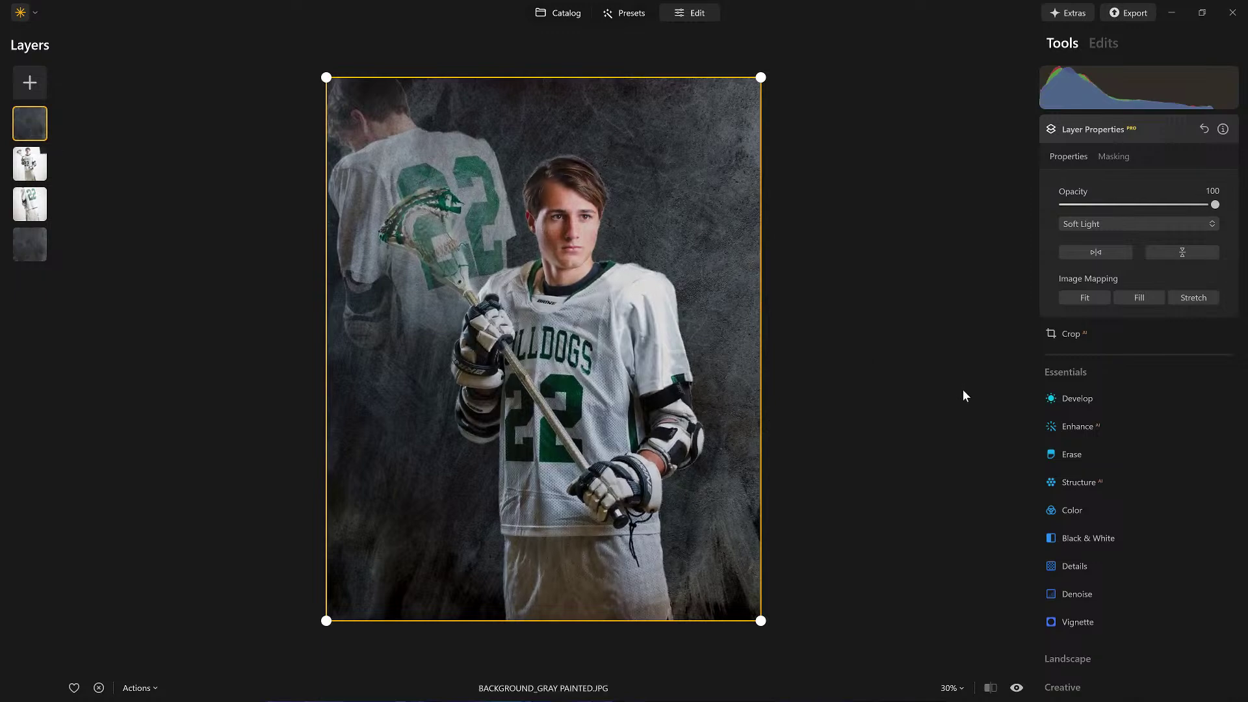
left_click(1079, 399)
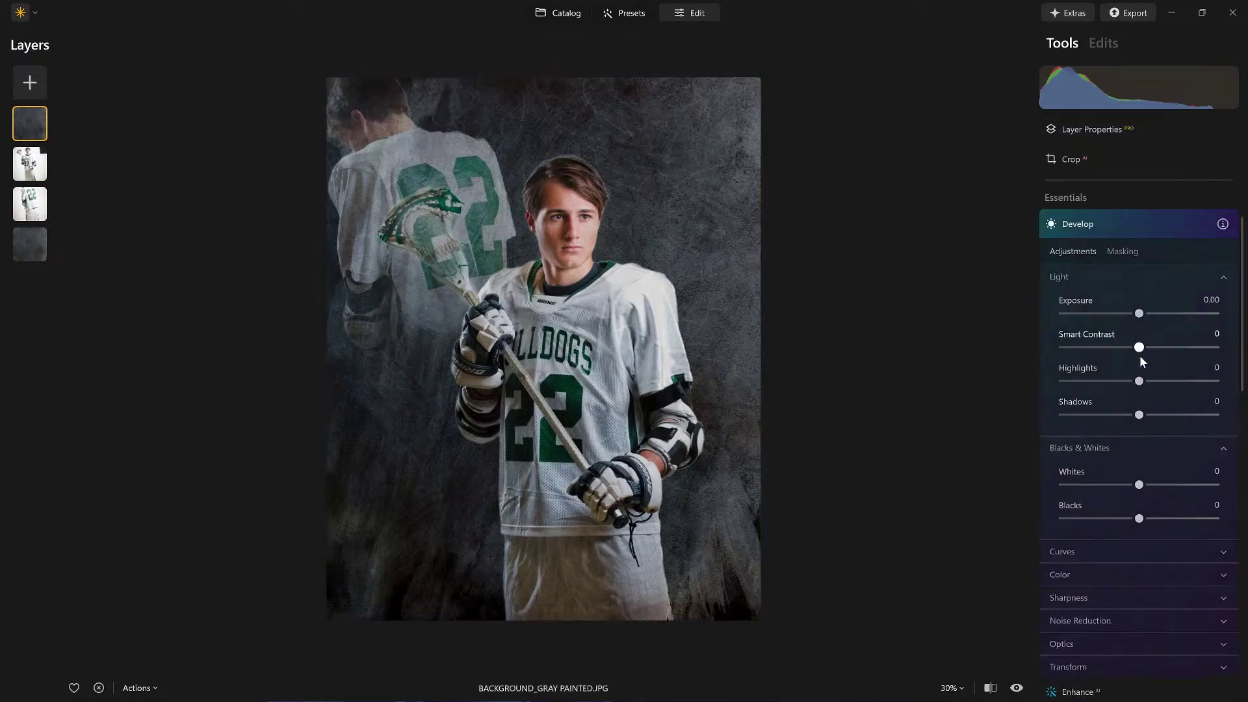
left_click_drag(1139, 314, 1094, 317)
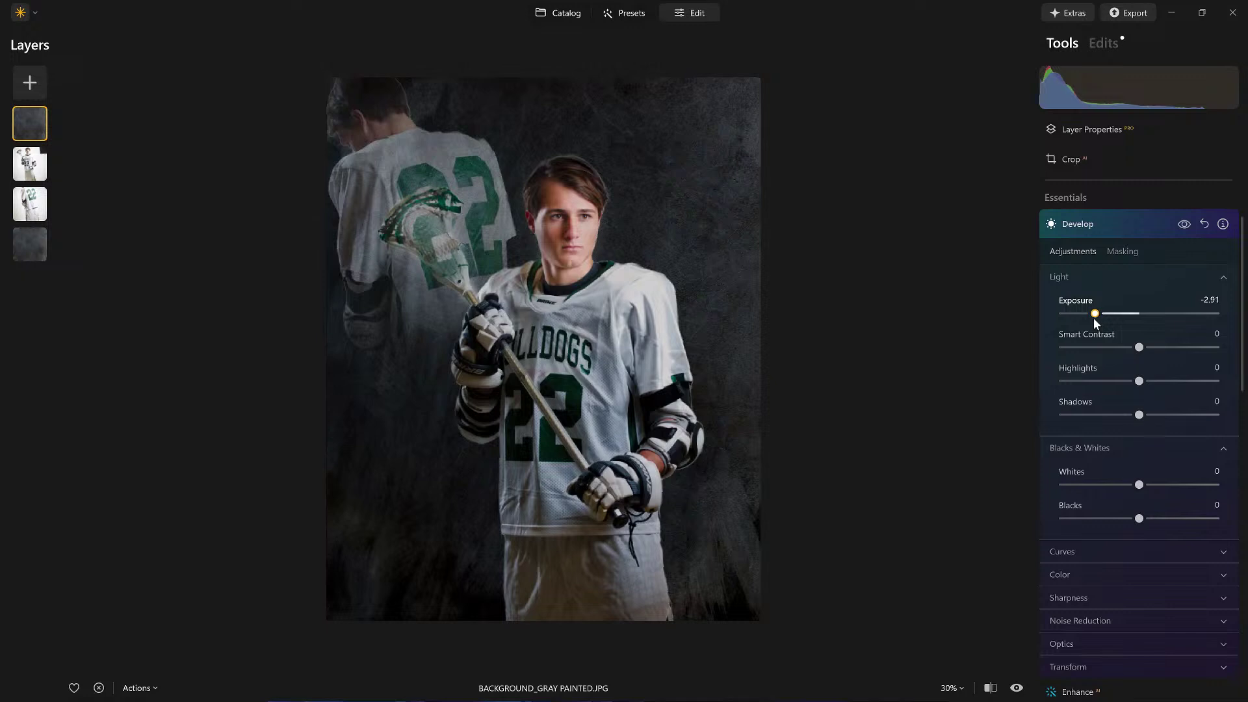
left_click(1114, 251)
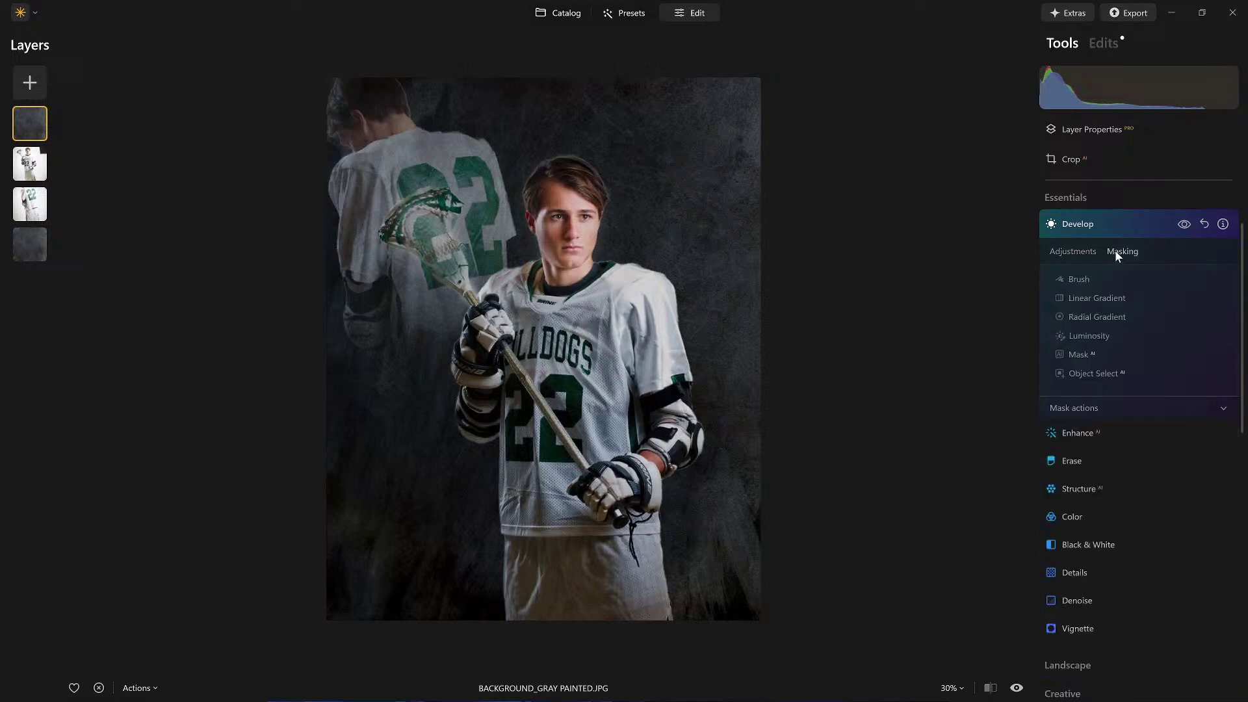
Step: Mask the texture layer's darkening with a linear gradient from the poster bottom up to the face
left_click(1096, 298)
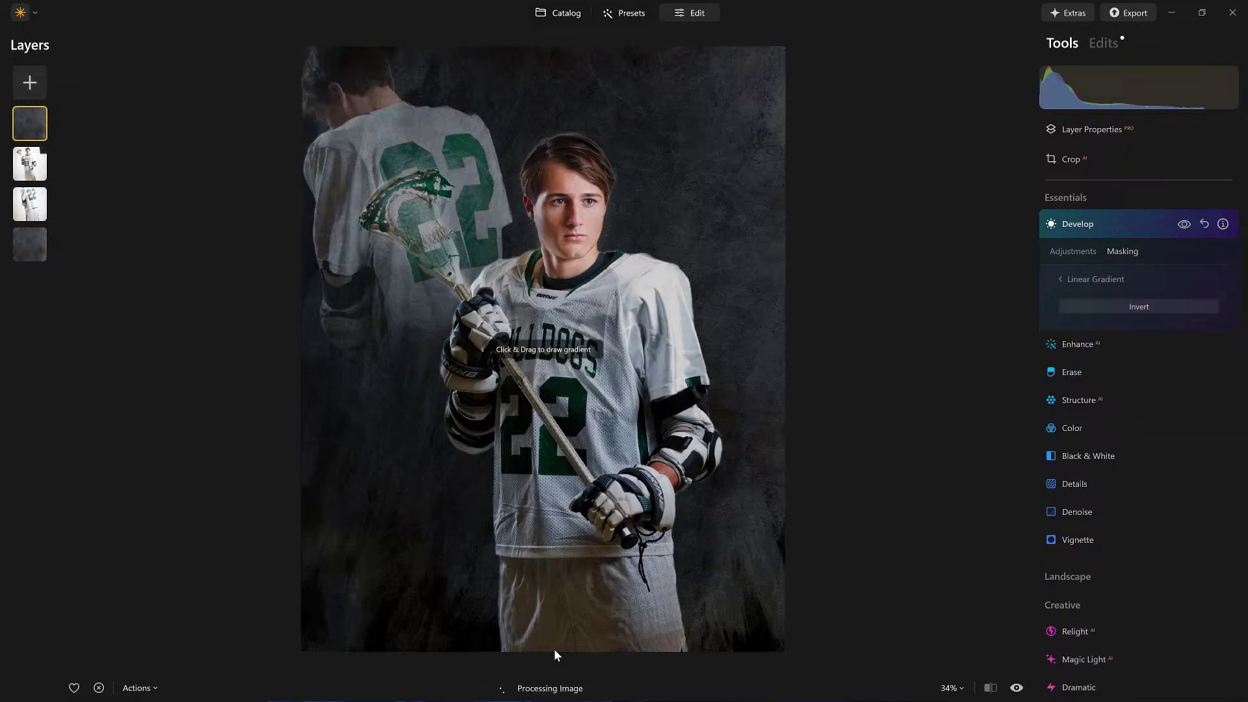
left_click_drag(564, 539, 552, 236)
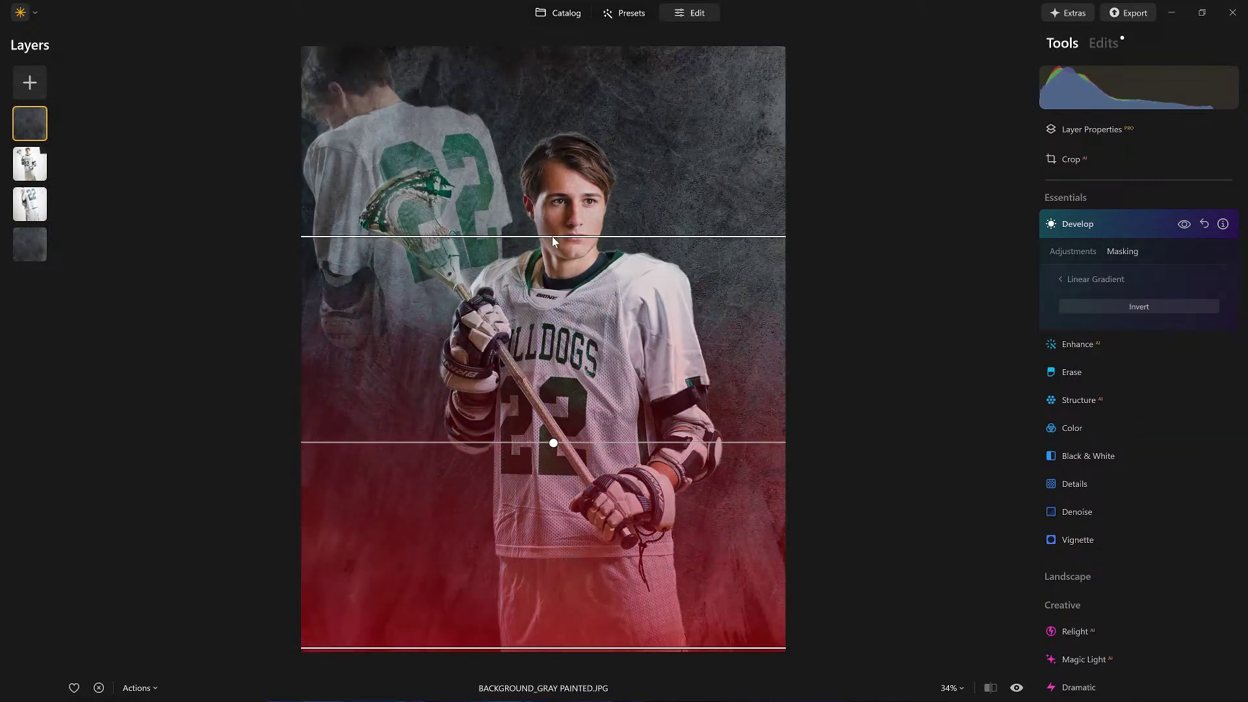
left_click(1060, 280)
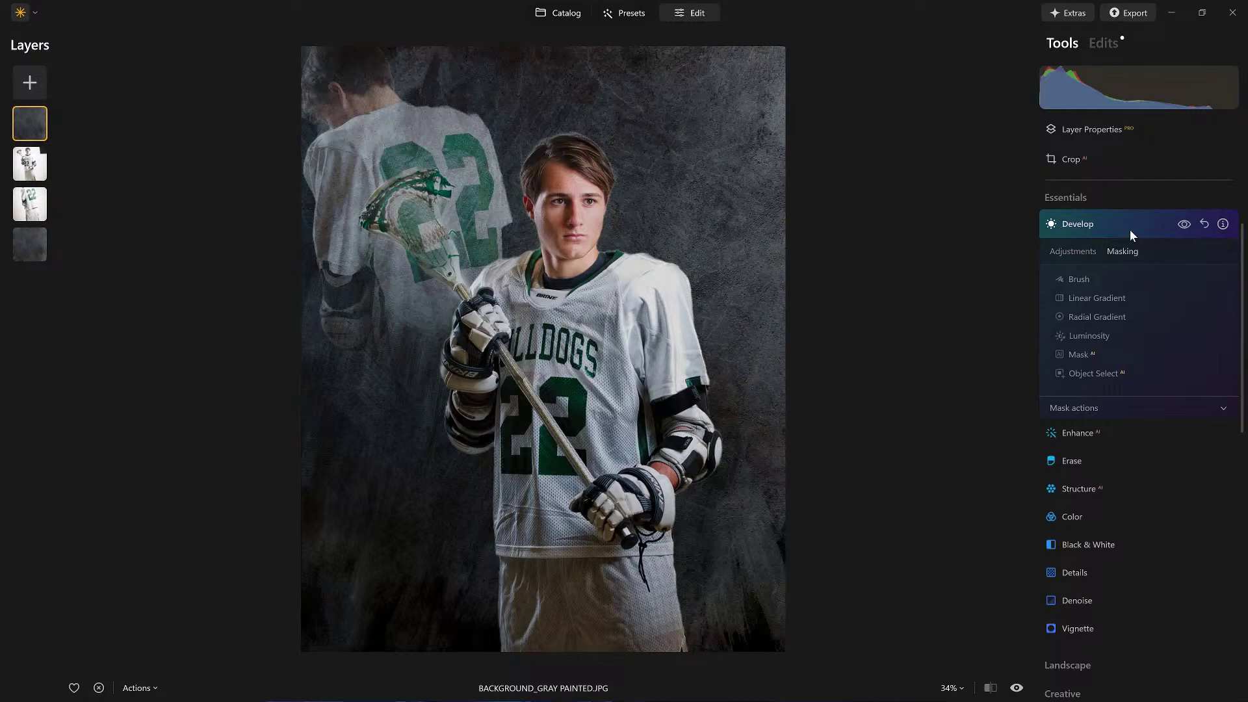
Step: Compare with Develop off and on, then reset the texture layer's Develop adjustments
left_click(1179, 225)
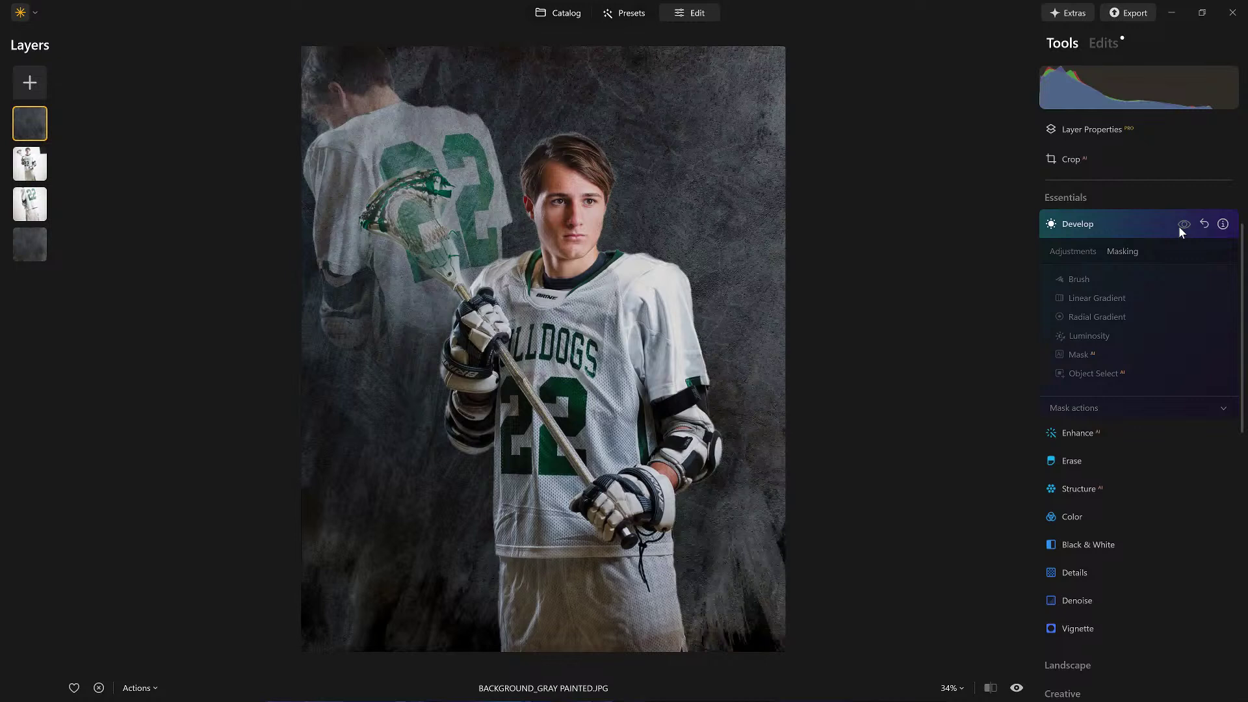
left_click(1179, 225)
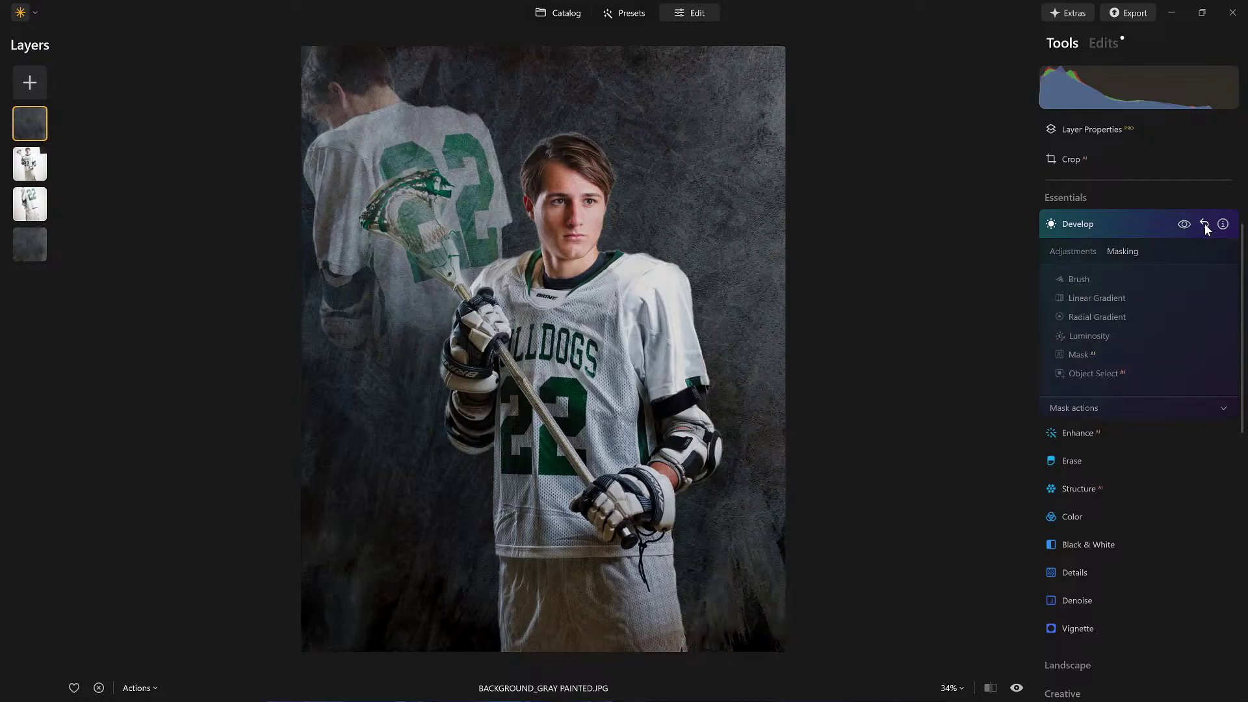
left_click(1203, 223)
left_click(1139, 229)
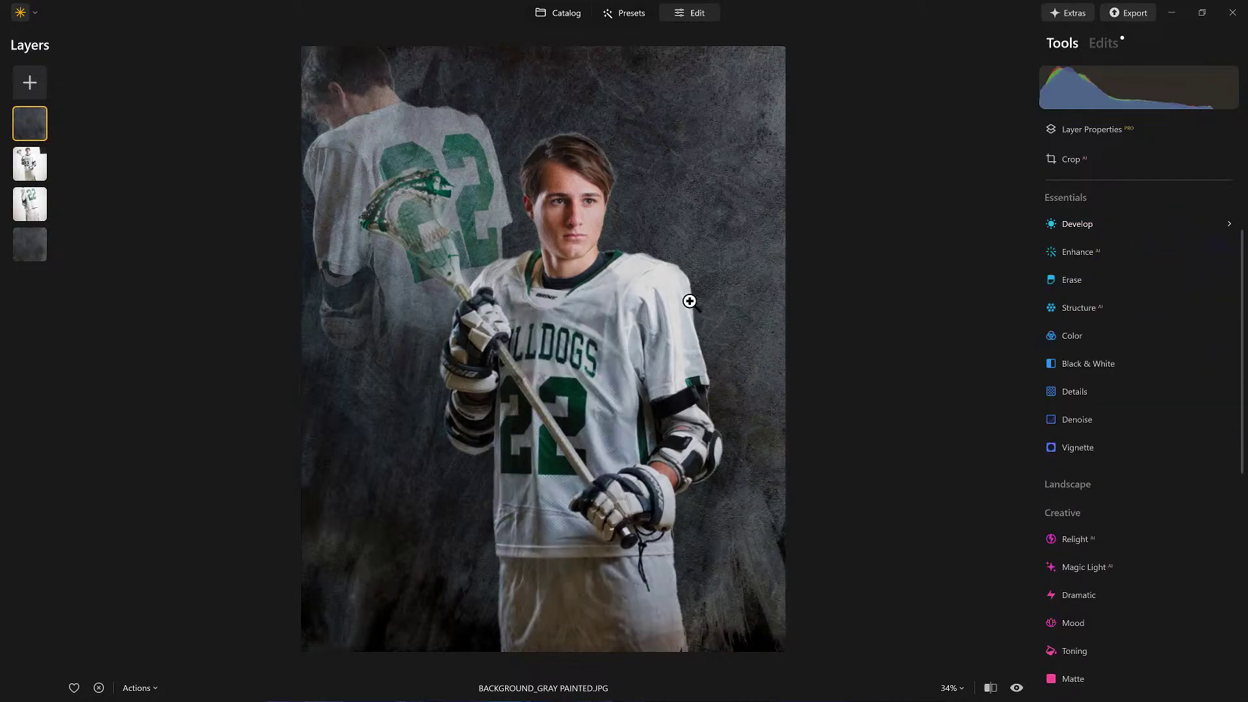